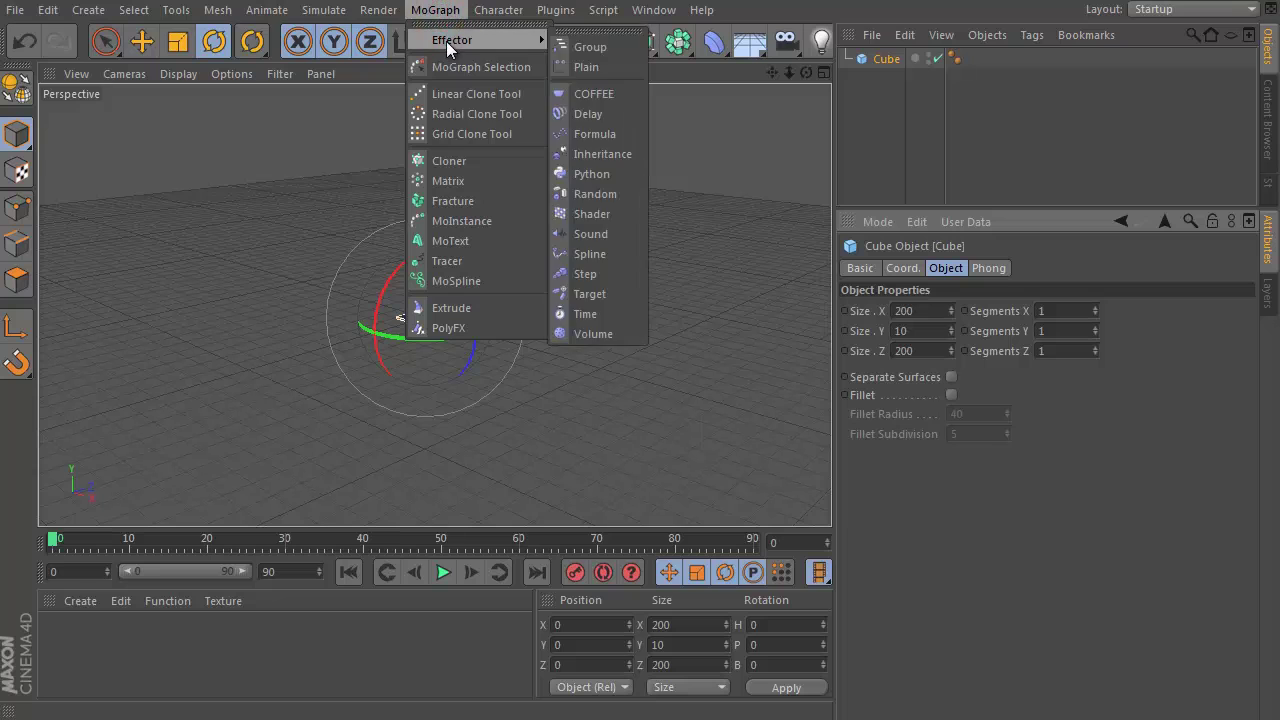
# Add a Cloner with the flat cube as its child and set it to Grid Array mode with a Y count of 1.
pyautogui.click(450, 161)
pyautogui.click(941, 310)
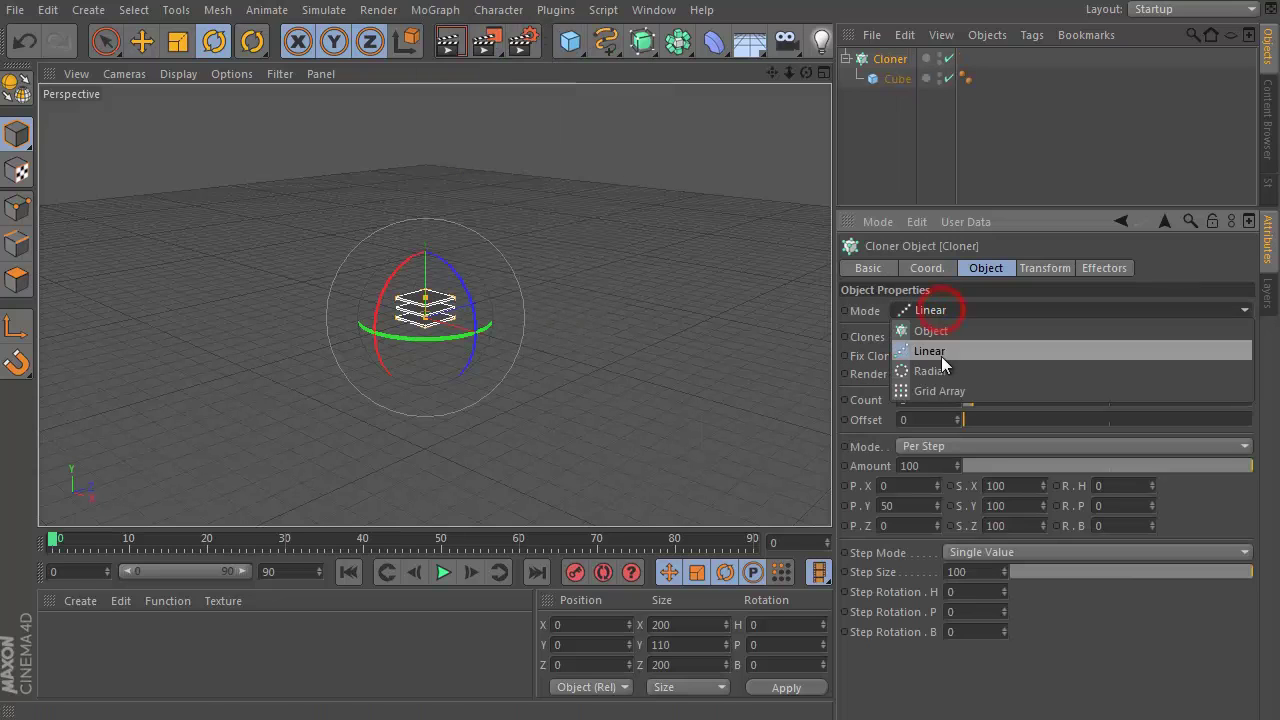
pyautogui.click(975, 389)
# Set the Cloner grid's X size to 3000 and its X count to 15.
pyautogui.click(902, 419)
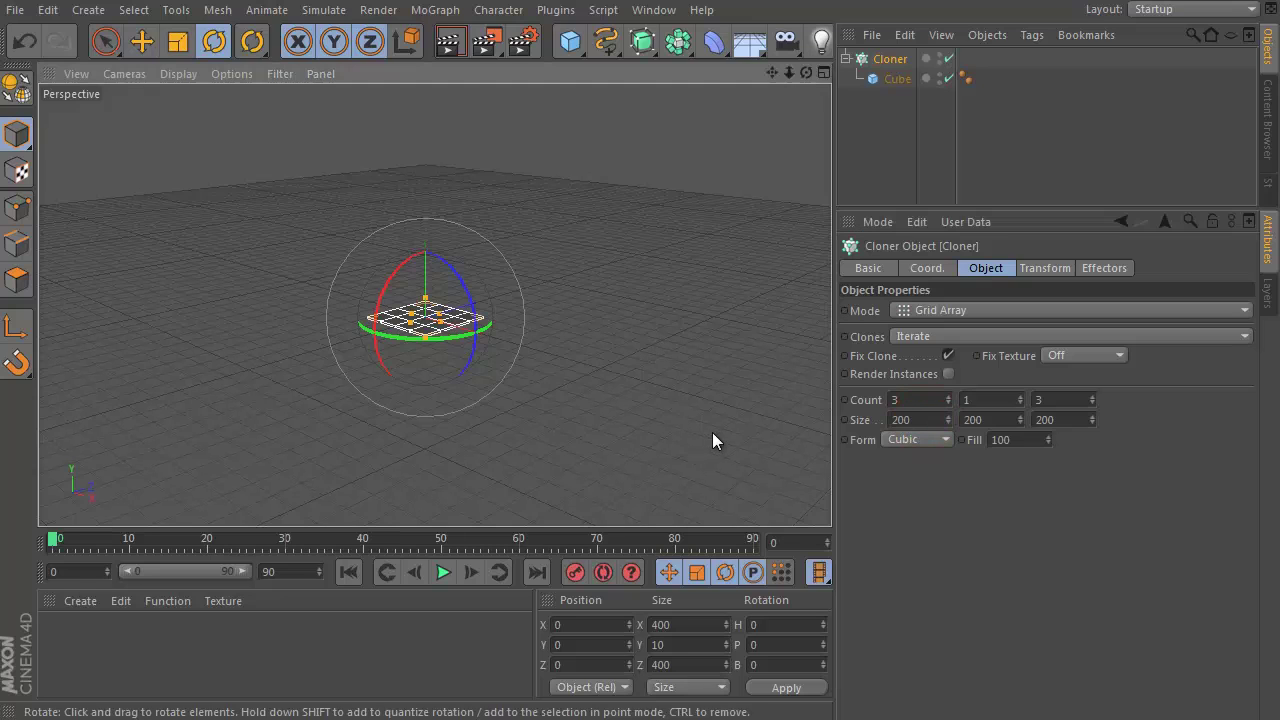
pyautogui.write('3000')
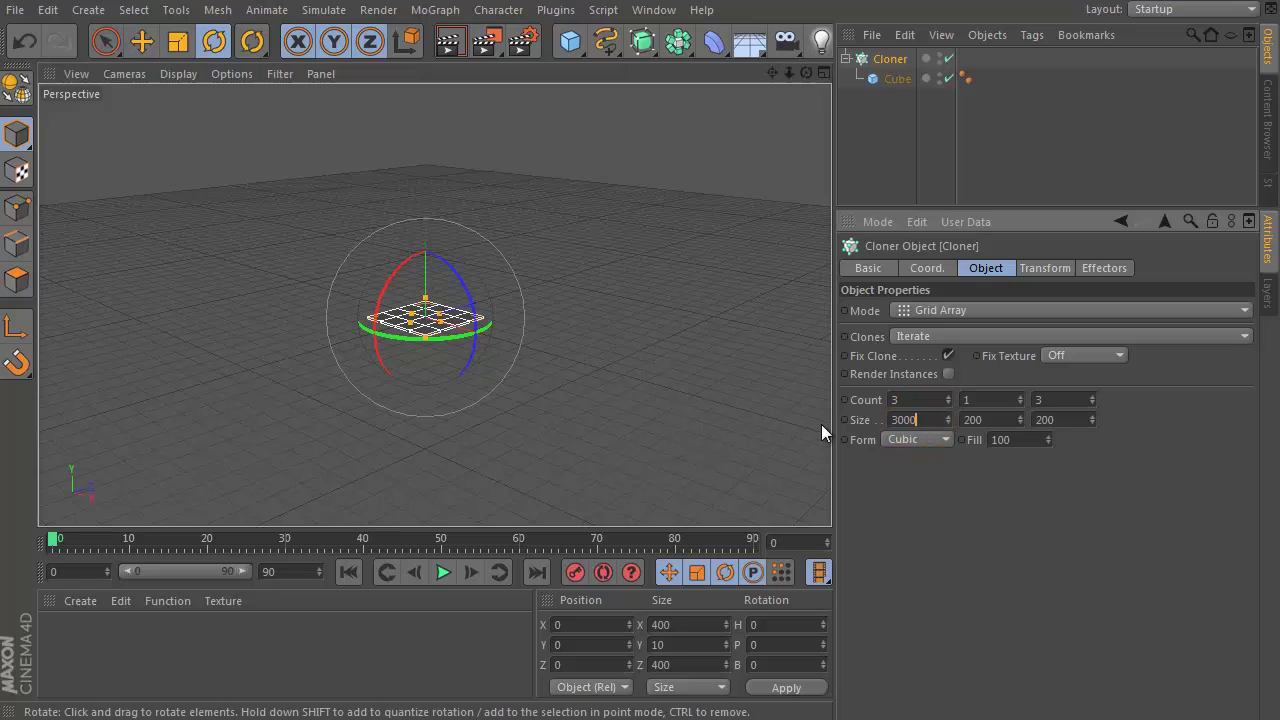
pyautogui.press('Return')
pyautogui.click(905, 400)
pyautogui.write('15')
pyautogui.press('Return')
# Set the Cloner grid's Z count to 15 and its Z size to 3000.
pyautogui.click(1036, 400)
pyautogui.write('15')
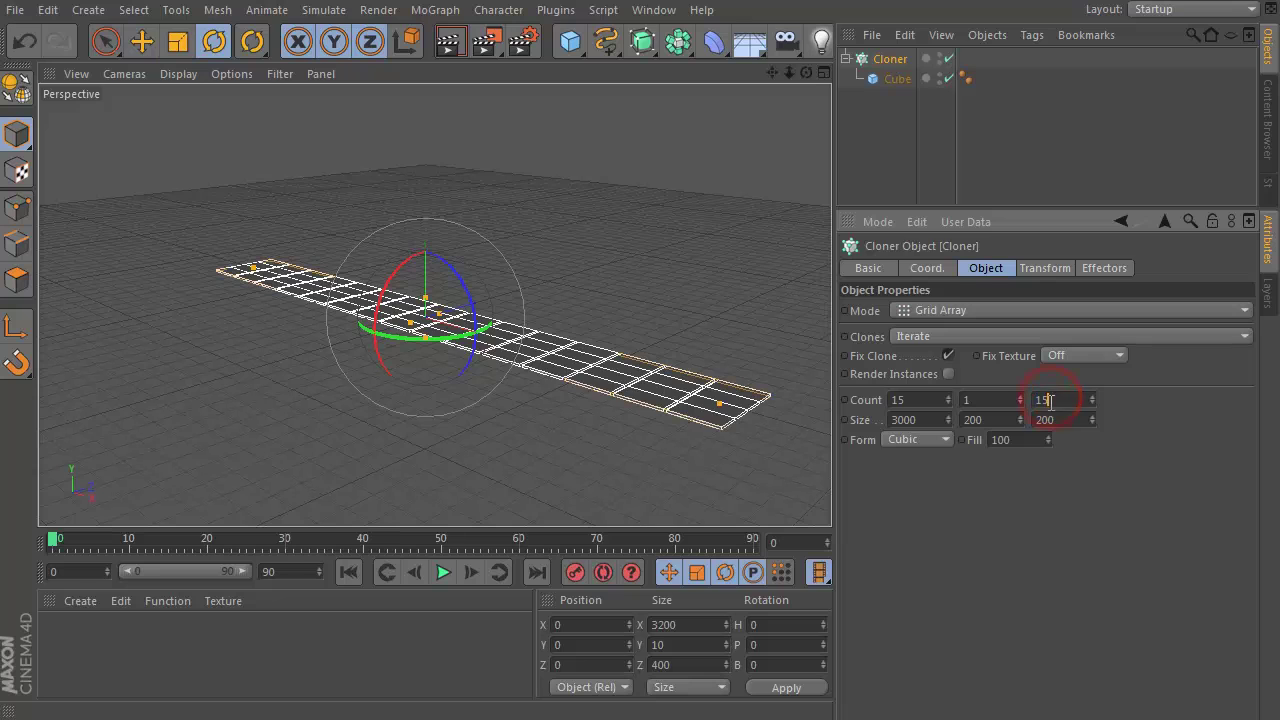
pyautogui.press('Return')
pyautogui.click(1040, 420)
pyautogui.write('300')
pyautogui.press('Return')
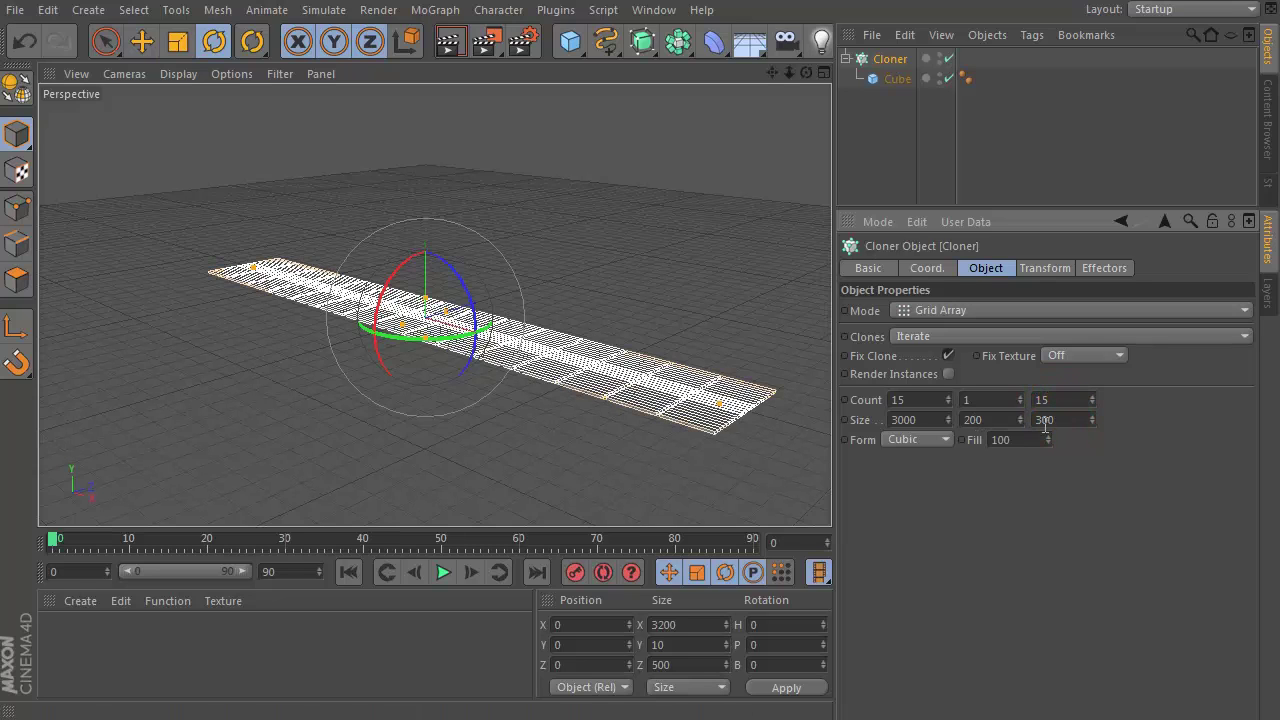
pyautogui.click(1060, 420)
pyautogui.write('3000')
pyautogui.press('Return')
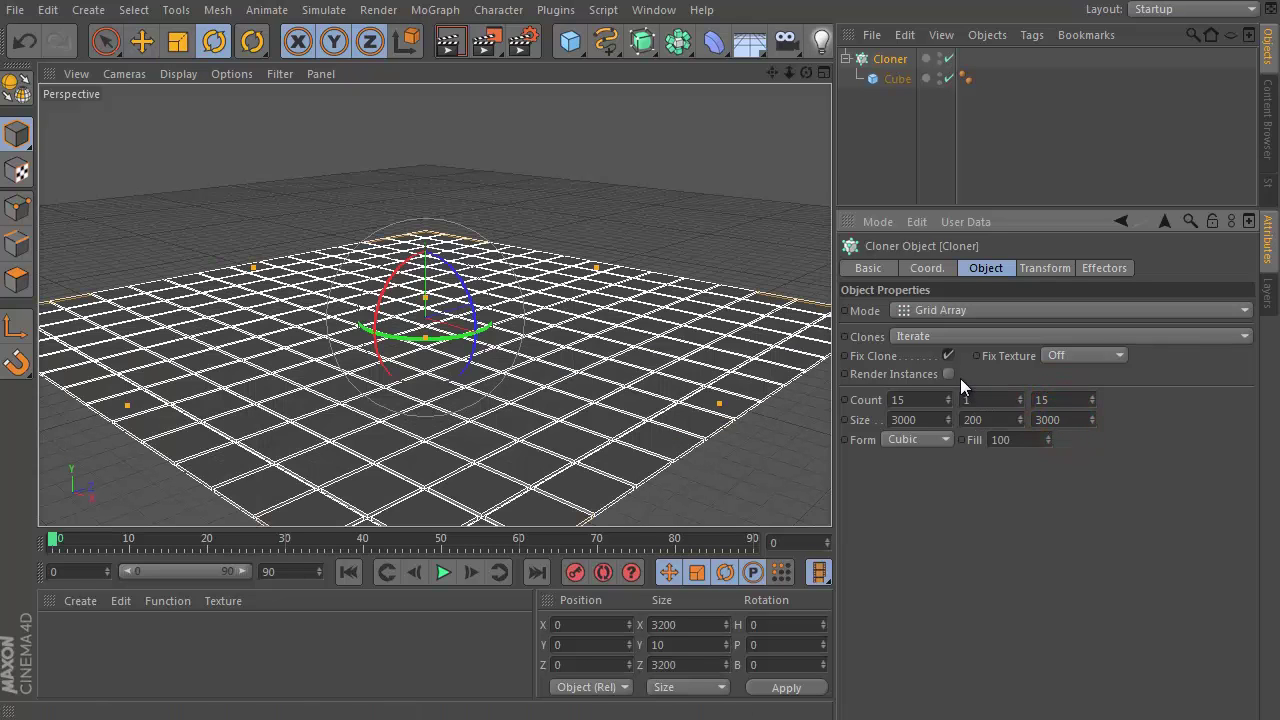
# Add a second cube outside the Cloner and set its X, Y and Z sizes to 1000.
pyautogui.click(570, 42)
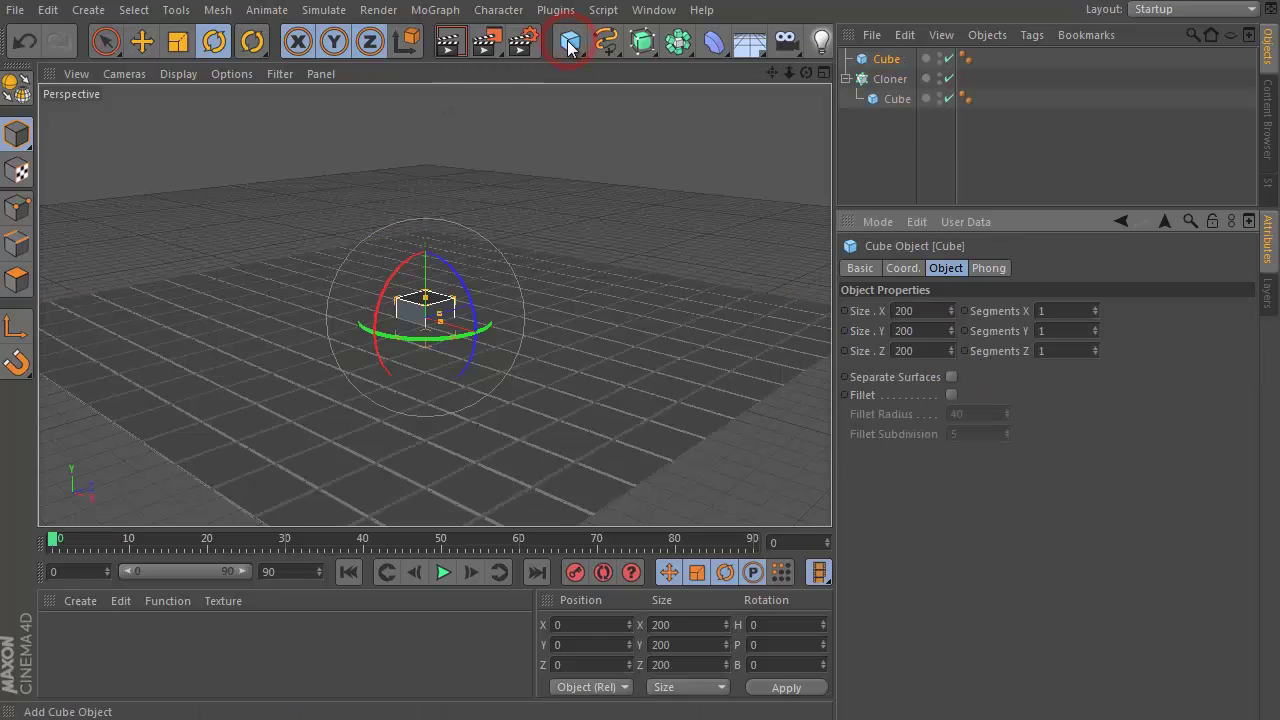
pyautogui.doubleClick(918, 311)
pyautogui.write('1000')
pyautogui.press('Return')
pyautogui.doubleClick(921, 330)
pyautogui.write('1000')
pyautogui.press('Tab')
pyautogui.write('10')
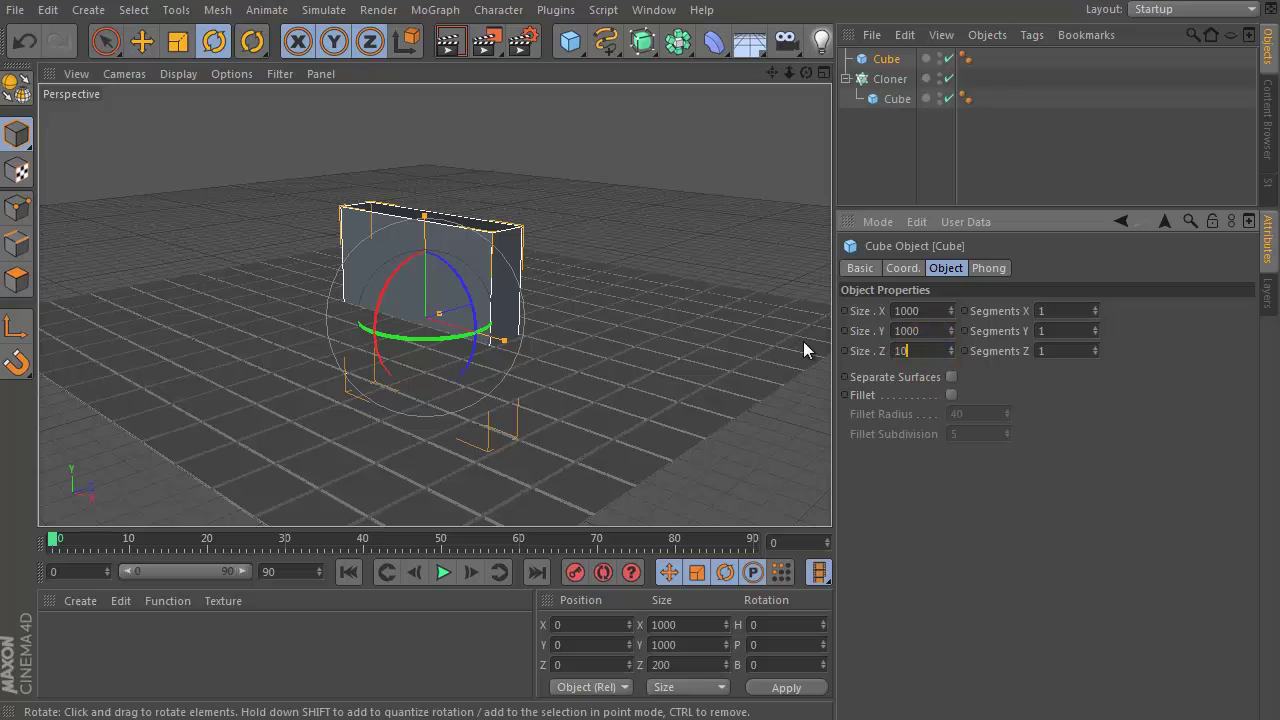
pyautogui.write('00')
pyautogui.press('Return')
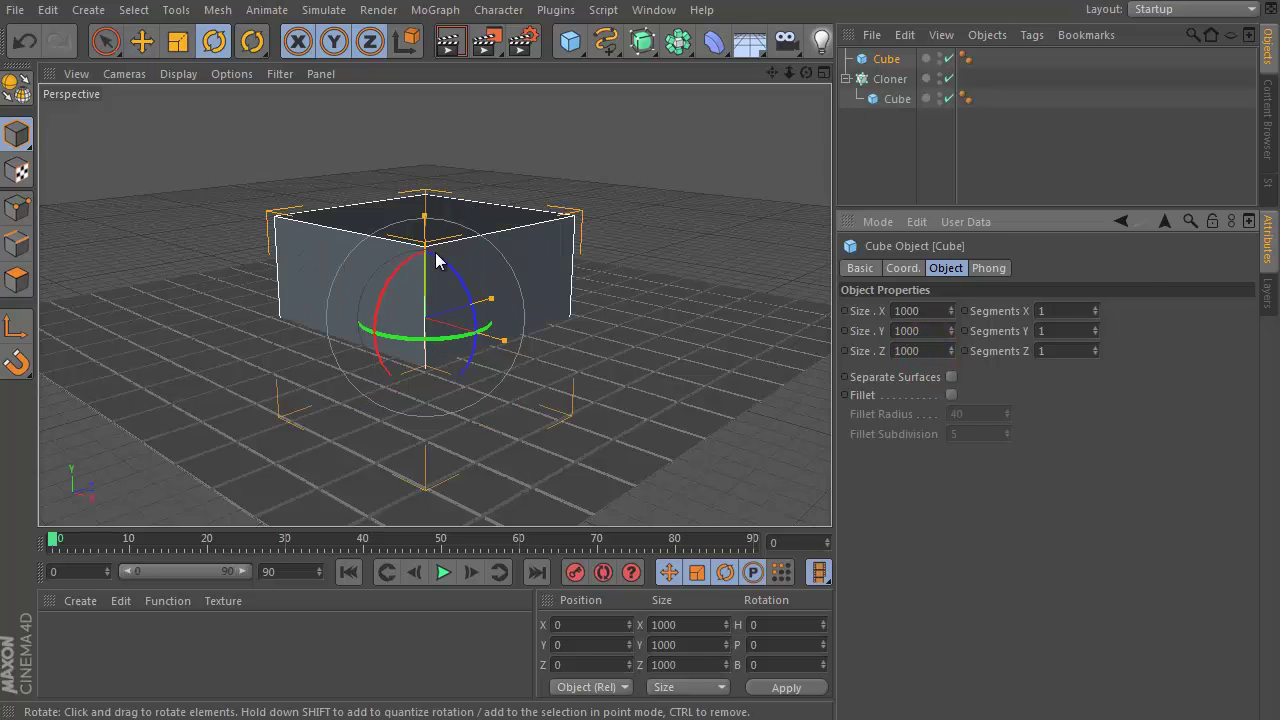
# Raise the large cube above the cloned floor to a Y position of about 688.
pyautogui.press('e')
pyautogui.moveTo(427, 248); pyautogui.dragTo(494, 380)
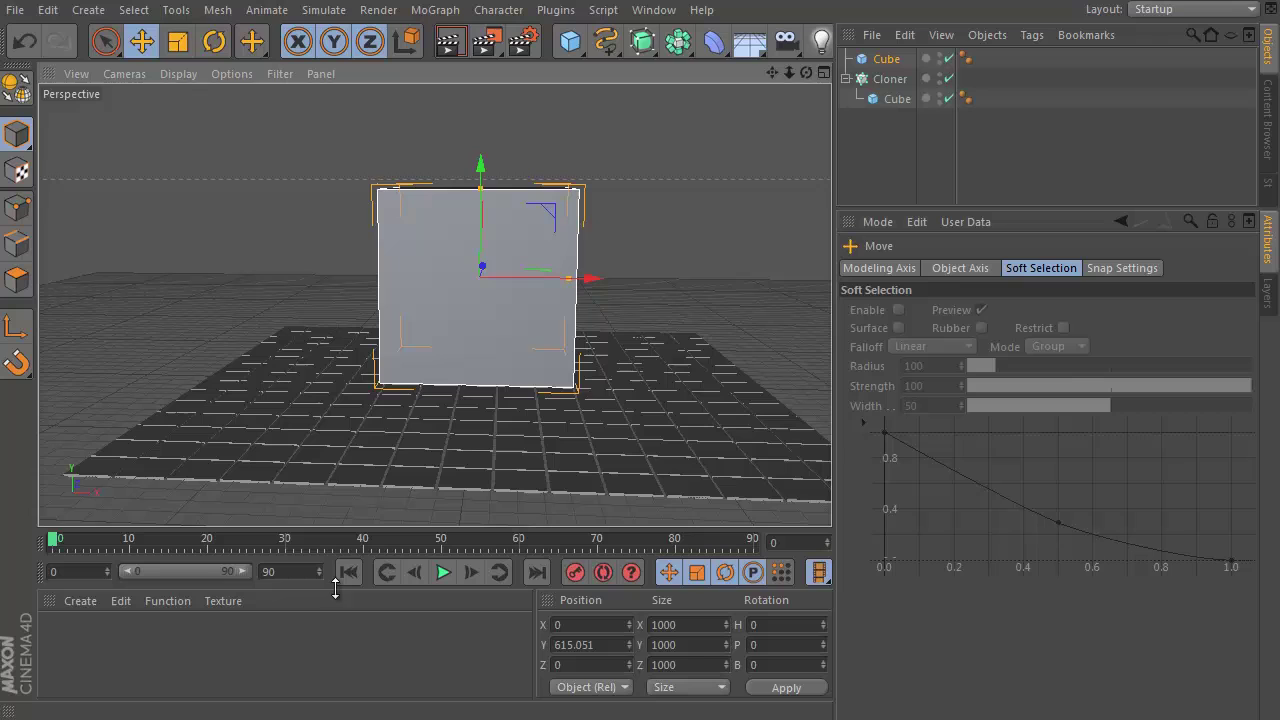
pyautogui.click(870, 58)
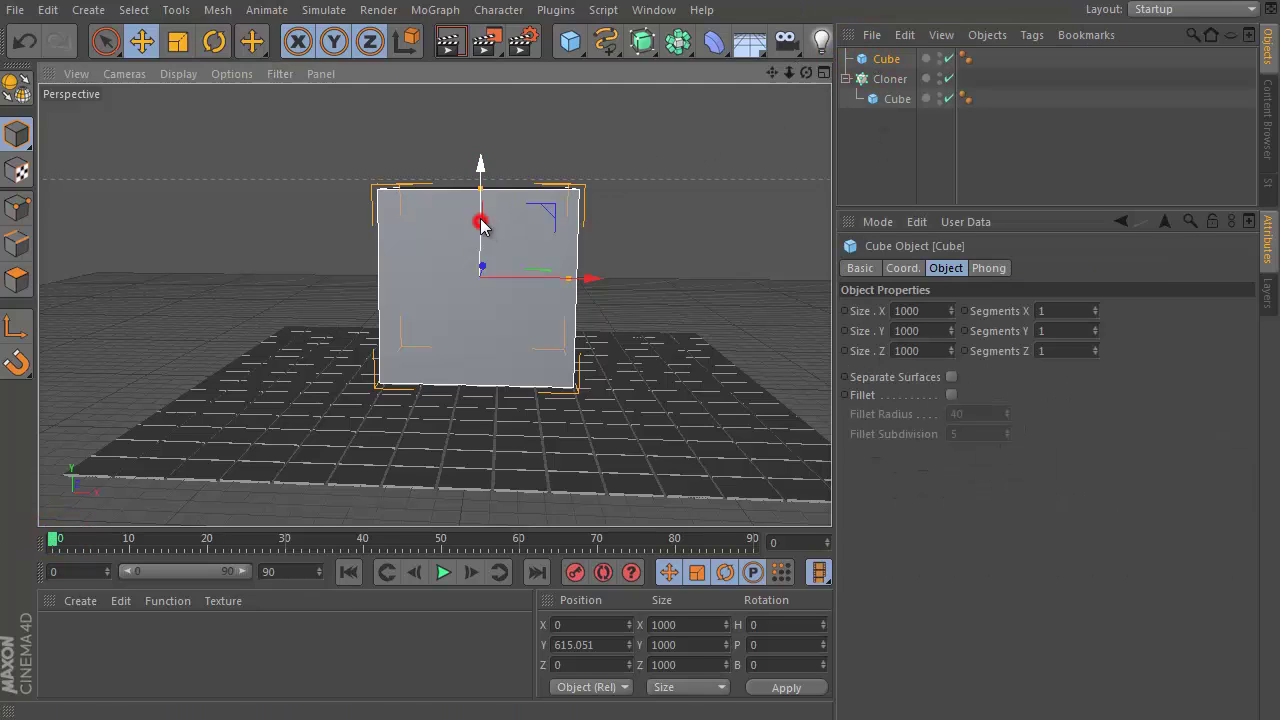
pyautogui.moveTo(480, 223); pyautogui.dragTo(480, 210)
# Move the large cube along X to about -2495, beside the floor, and keyframe its X position at frame 0.
pyautogui.click(904, 267)
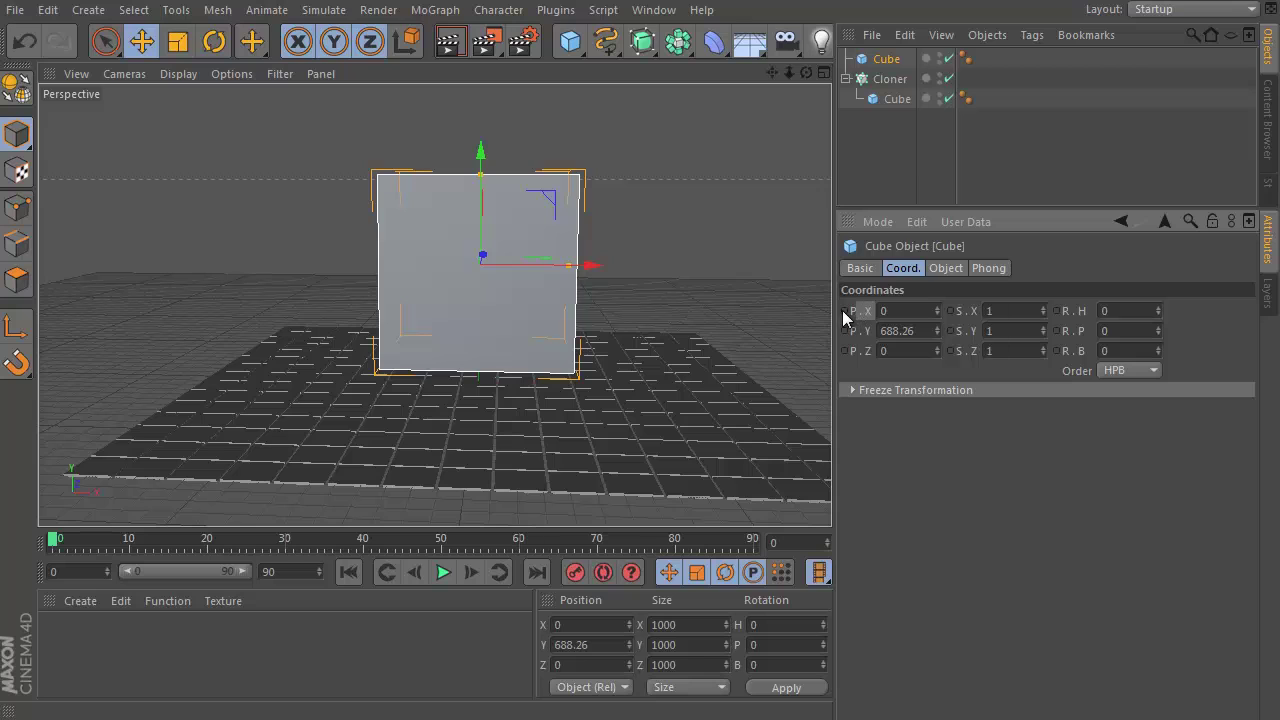
pyautogui.moveTo(565, 265); pyautogui.dragTo(116, 261)
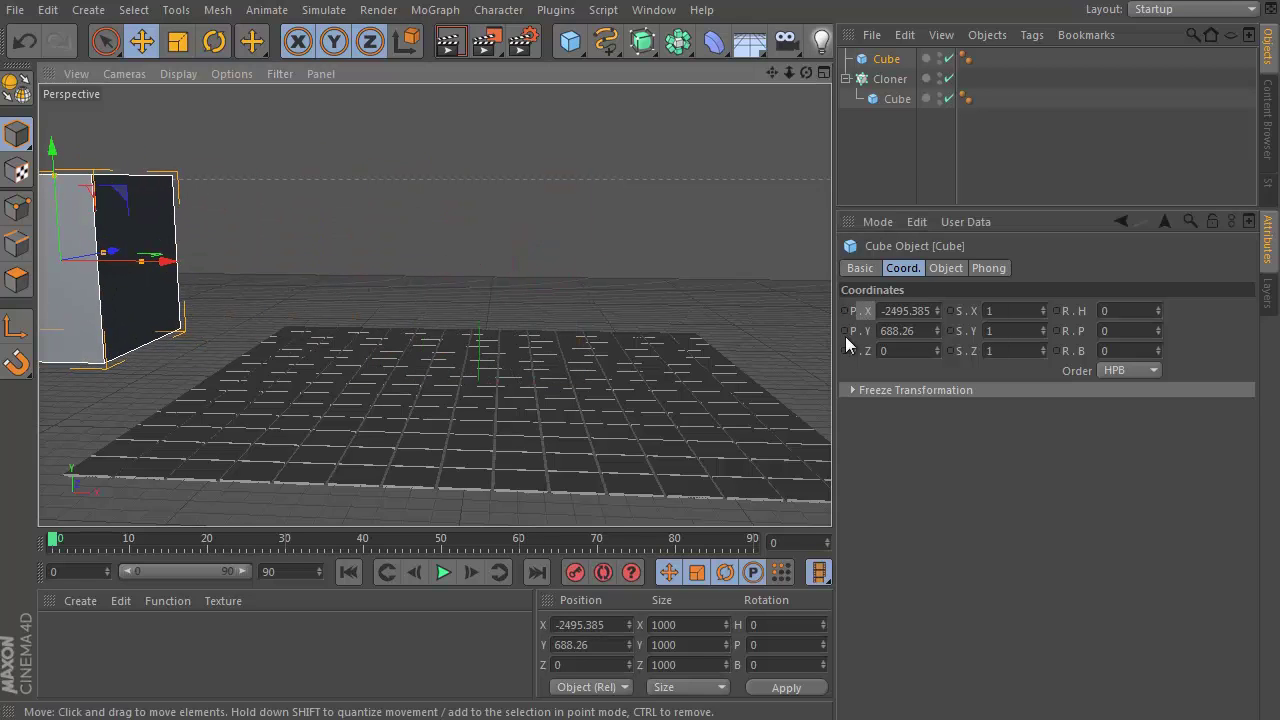
pyautogui.click(841, 312)
# At frame 90, move the large cube across the floor to X about 2332 and keyframe its X position.
pyautogui.click(766, 543)
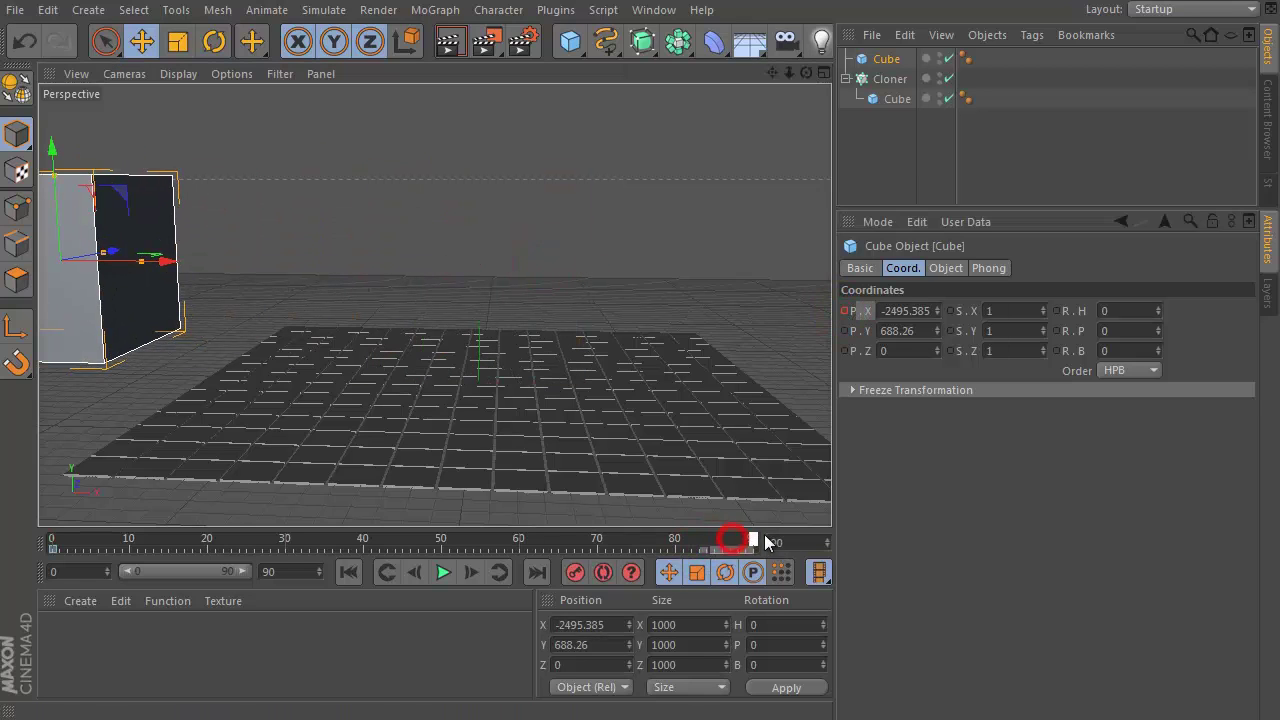
pyautogui.moveTo(130, 262); pyautogui.dragTo(825, 400)
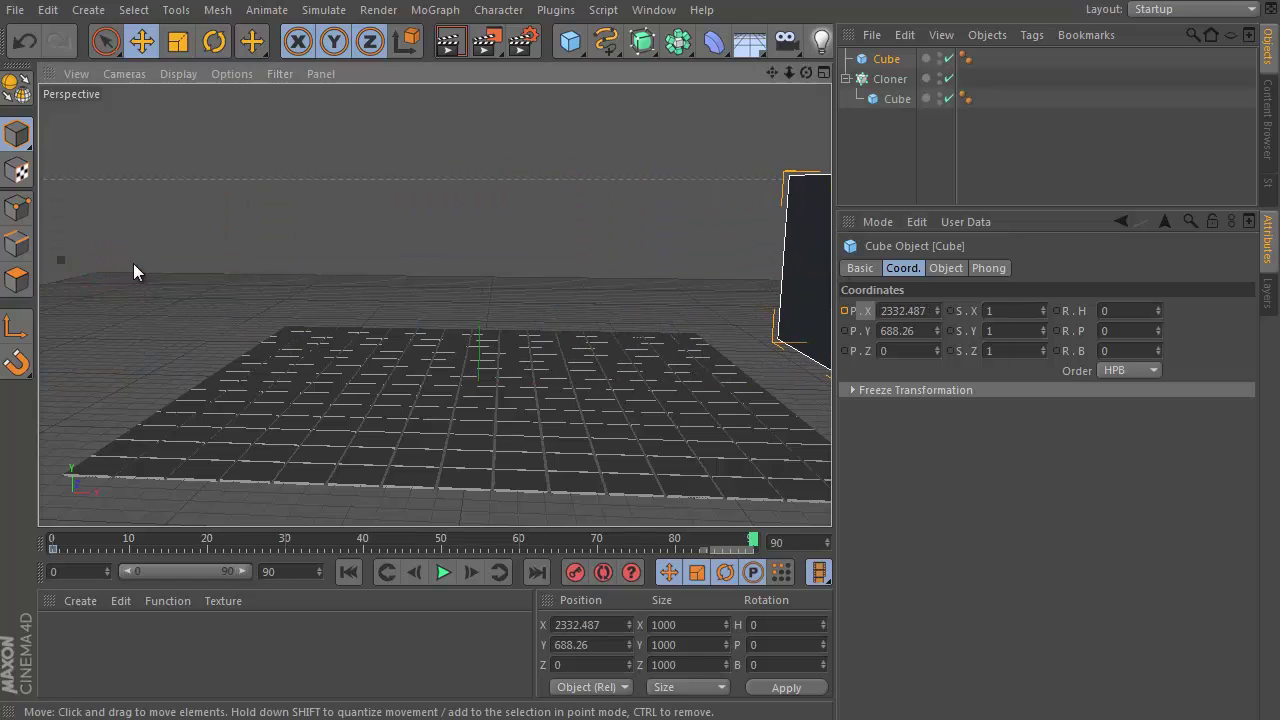
pyautogui.click(844, 311)
# Play the large cube's animation from the start and return to frame 0.
pyautogui.click(349, 572)
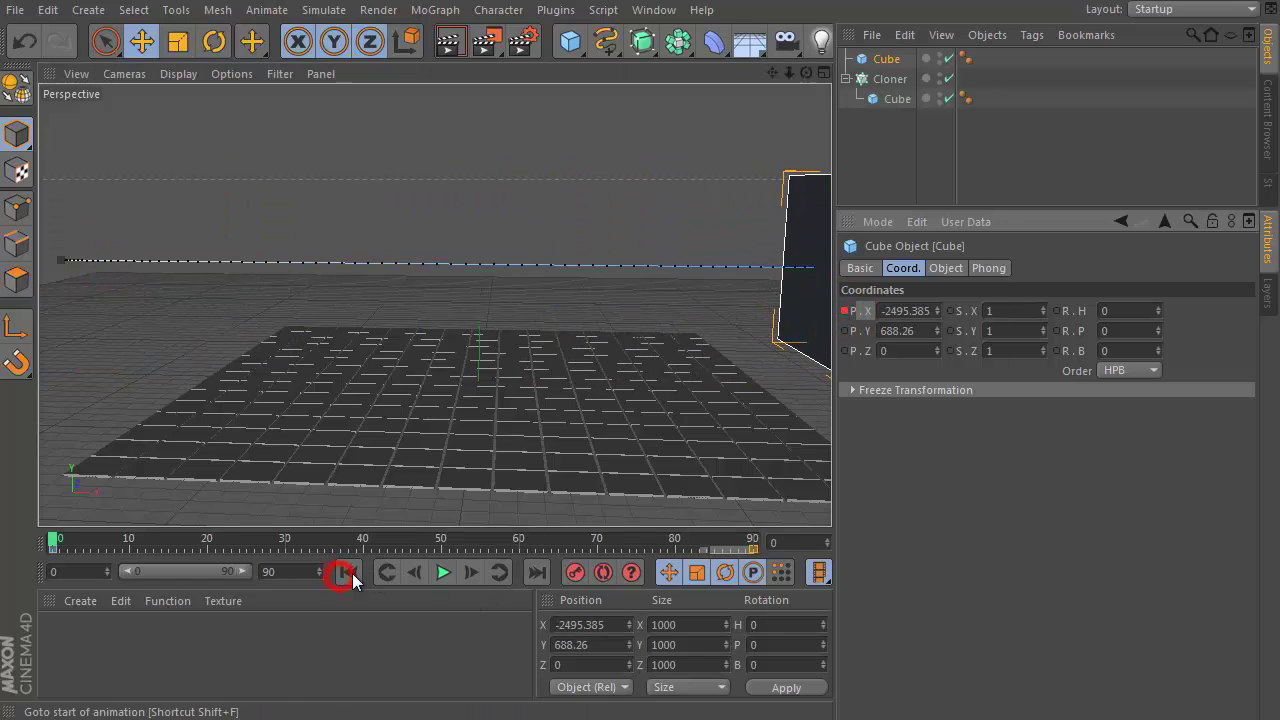
pyautogui.click(445, 572)
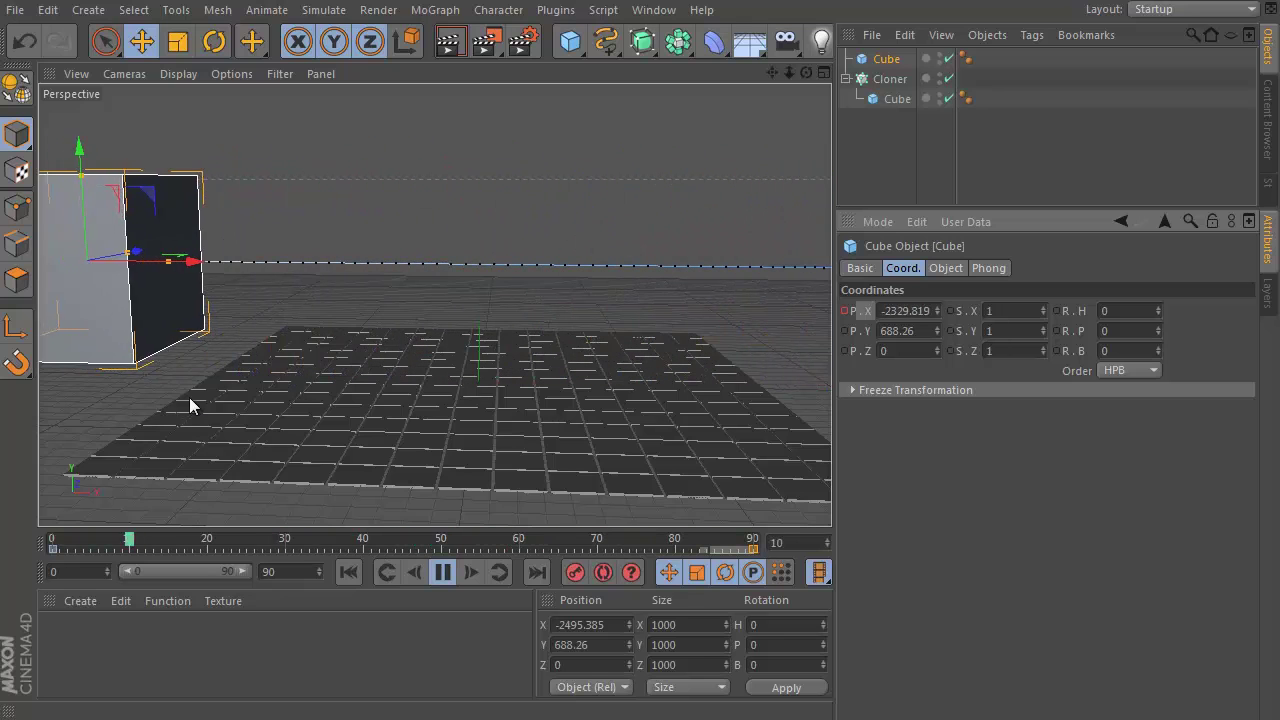
pyautogui.click(443, 572)
pyautogui.click(348, 572)
# Make the large cube editable, add a Plain effector to the Cloner and show its falloff settings.
pyautogui.click(887, 58)
pyautogui.press('c')
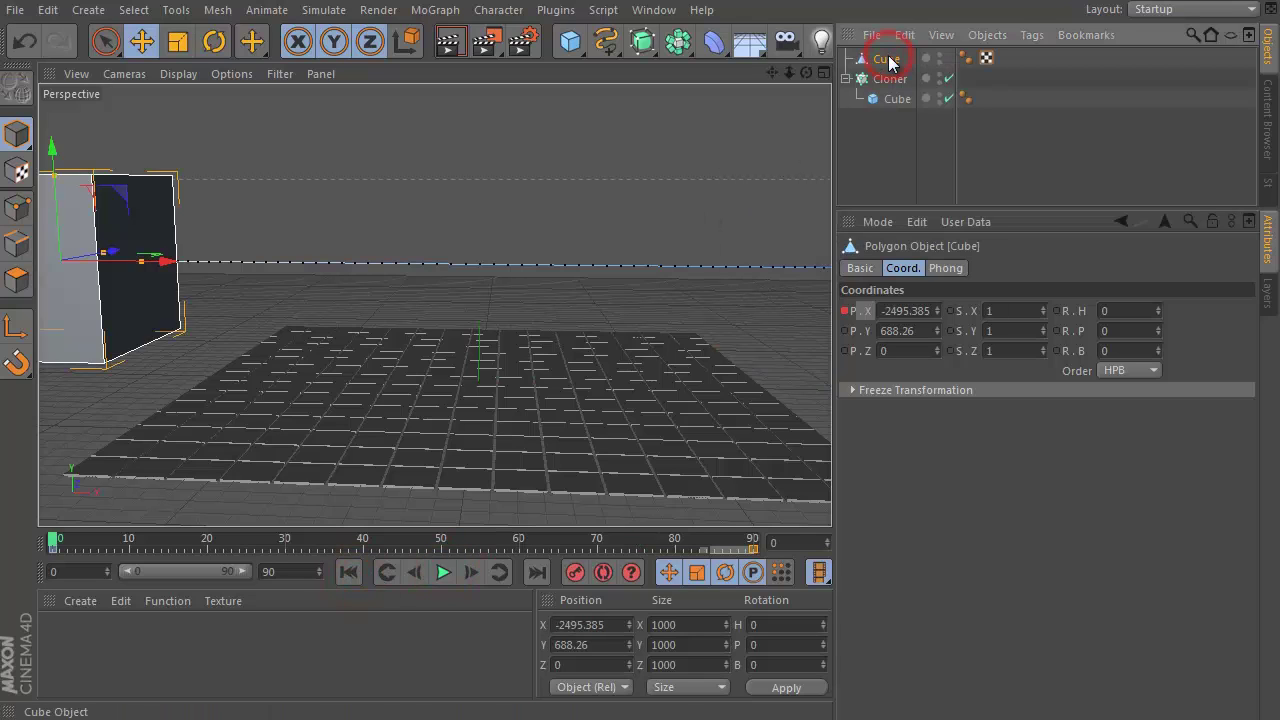
pyautogui.click(885, 79)
pyautogui.click(435, 9)
pyautogui.moveTo(449, 39)
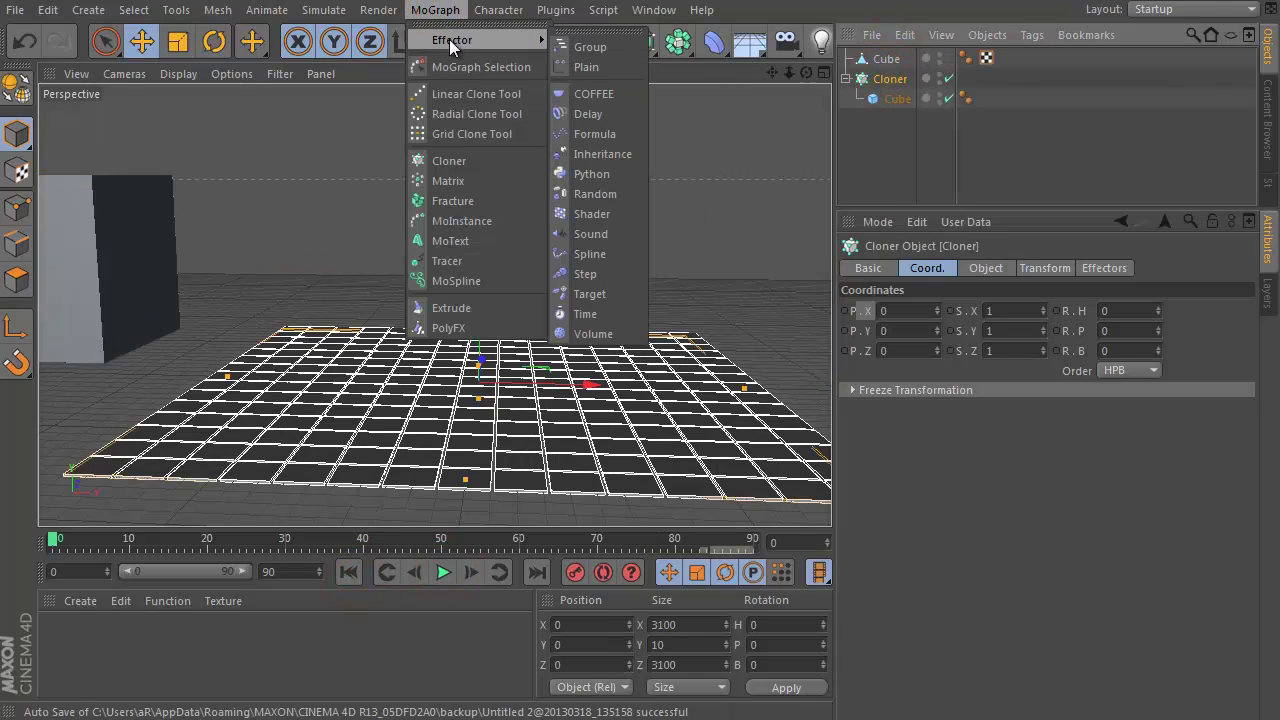
pyautogui.click(633, 64)
pyautogui.click(1163, 268)
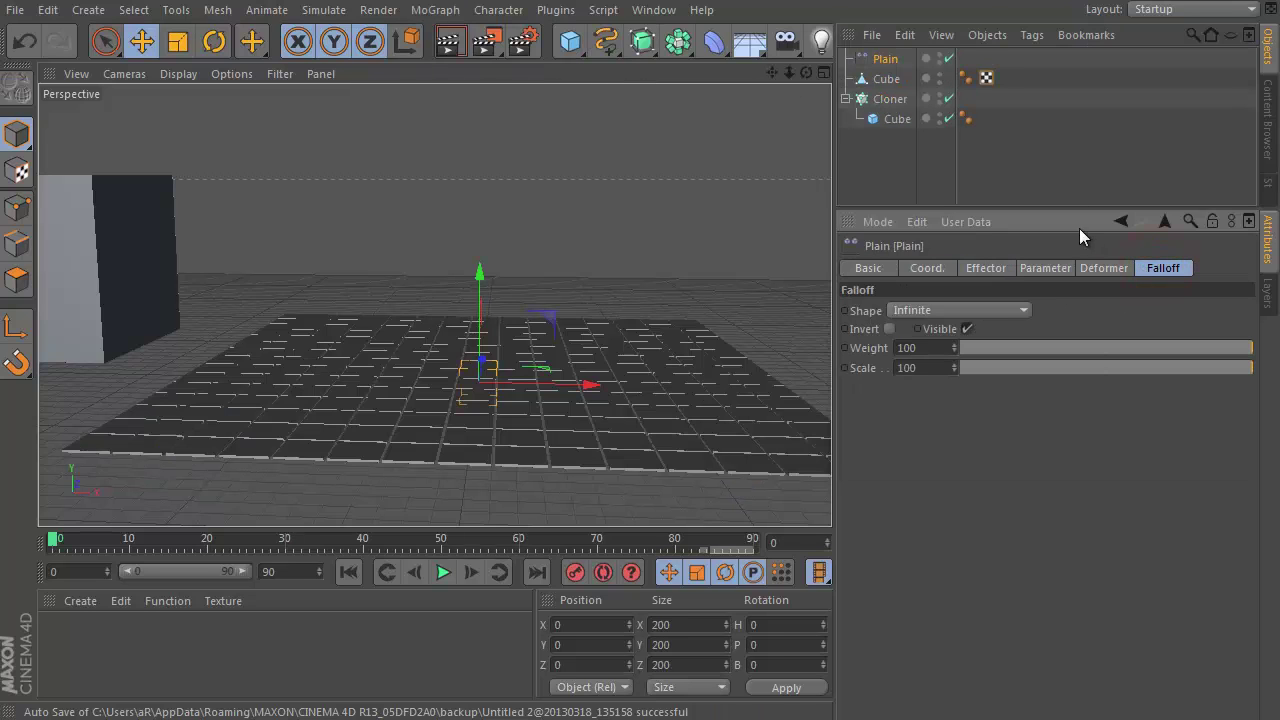
# Undo adding the Plain effector and converting the large cube to an editable object.
pyautogui.click(138, 291)
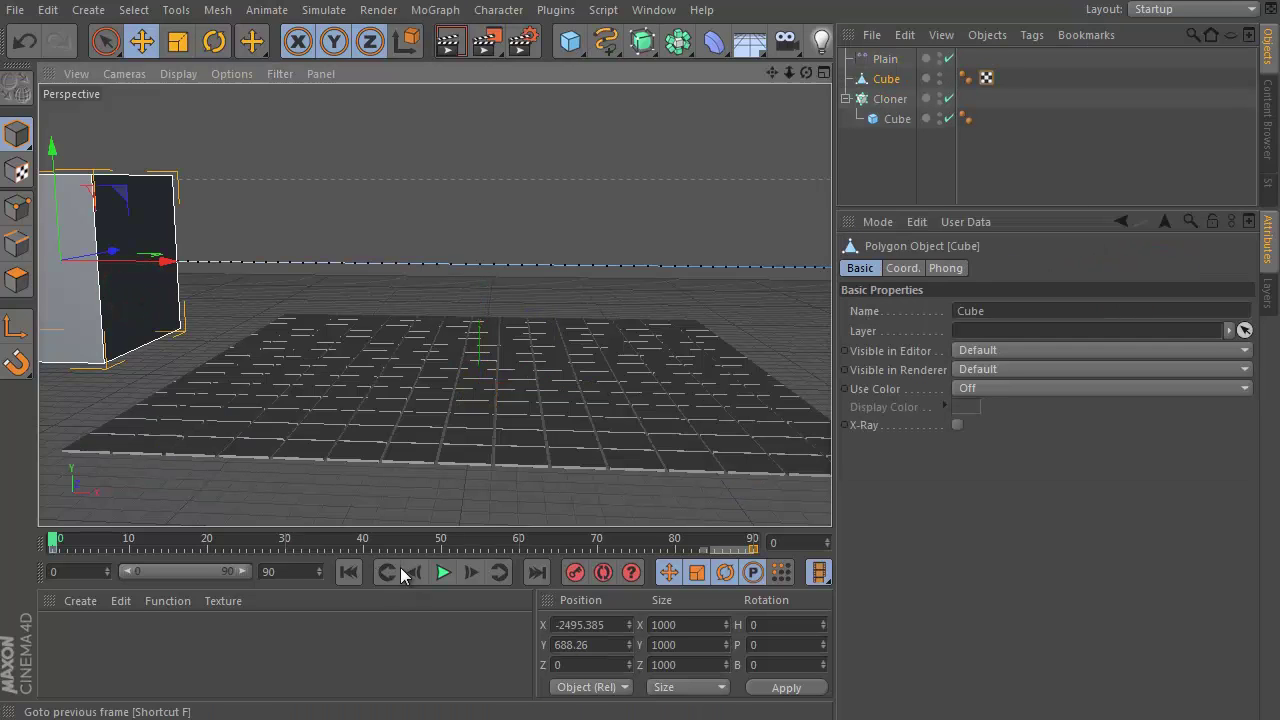
pyautogui.click(348, 572)
pyautogui.hotkey('ctrl', 'z')
pyautogui.hotkey('ctrl', 'z')
pyautogui.hotkey('ctrl', 'z')
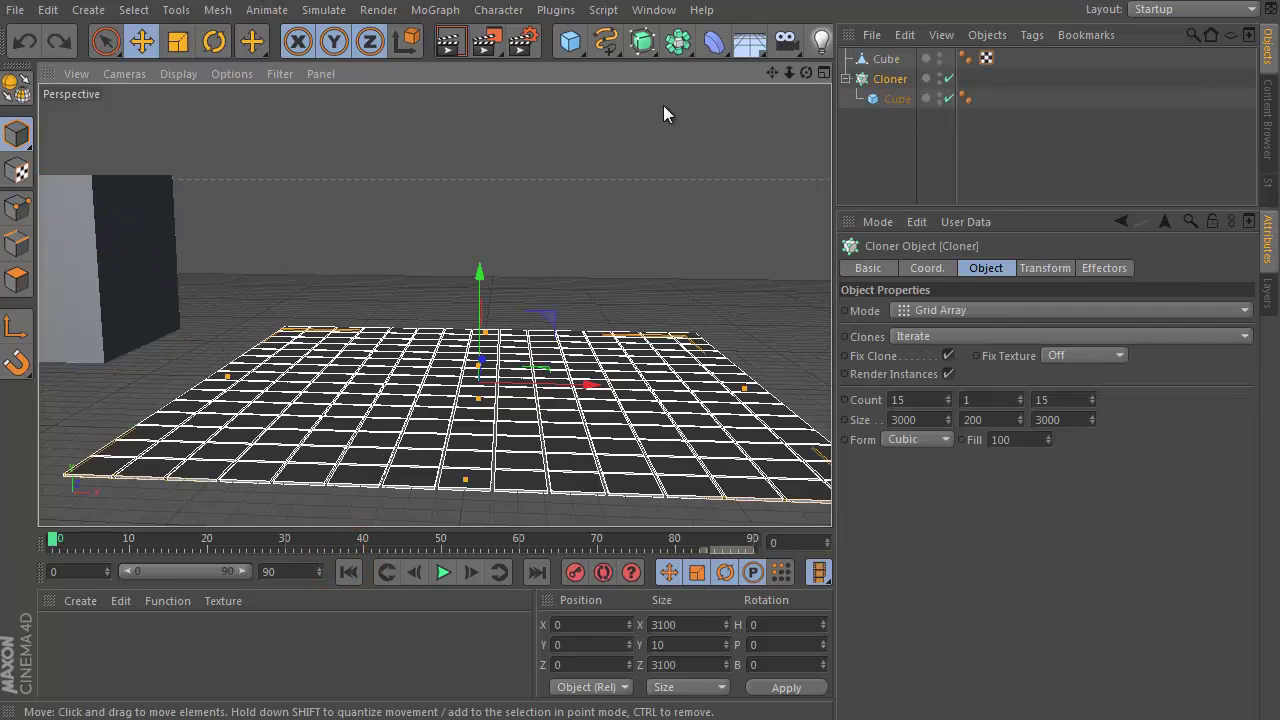
pyautogui.hotkey('ctrl', 'z')
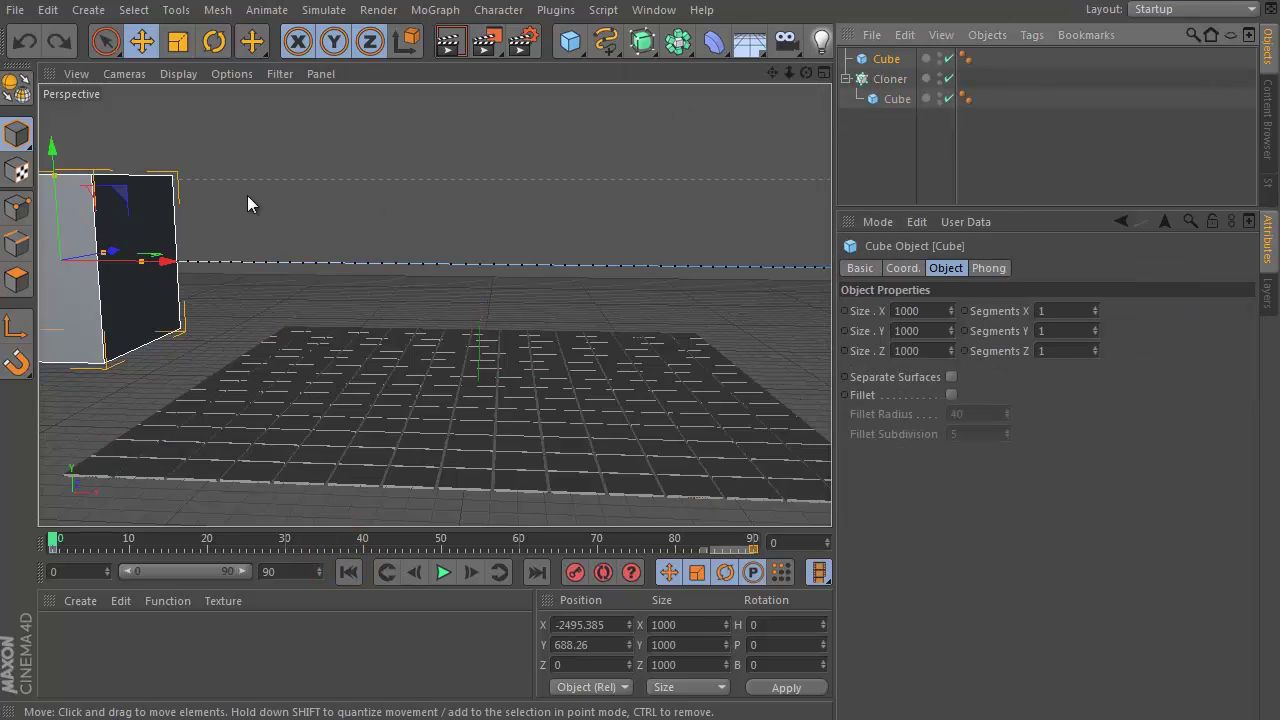
# Set the large cube's X, Y and Z segments to 5.
pyautogui.click(1062, 310)
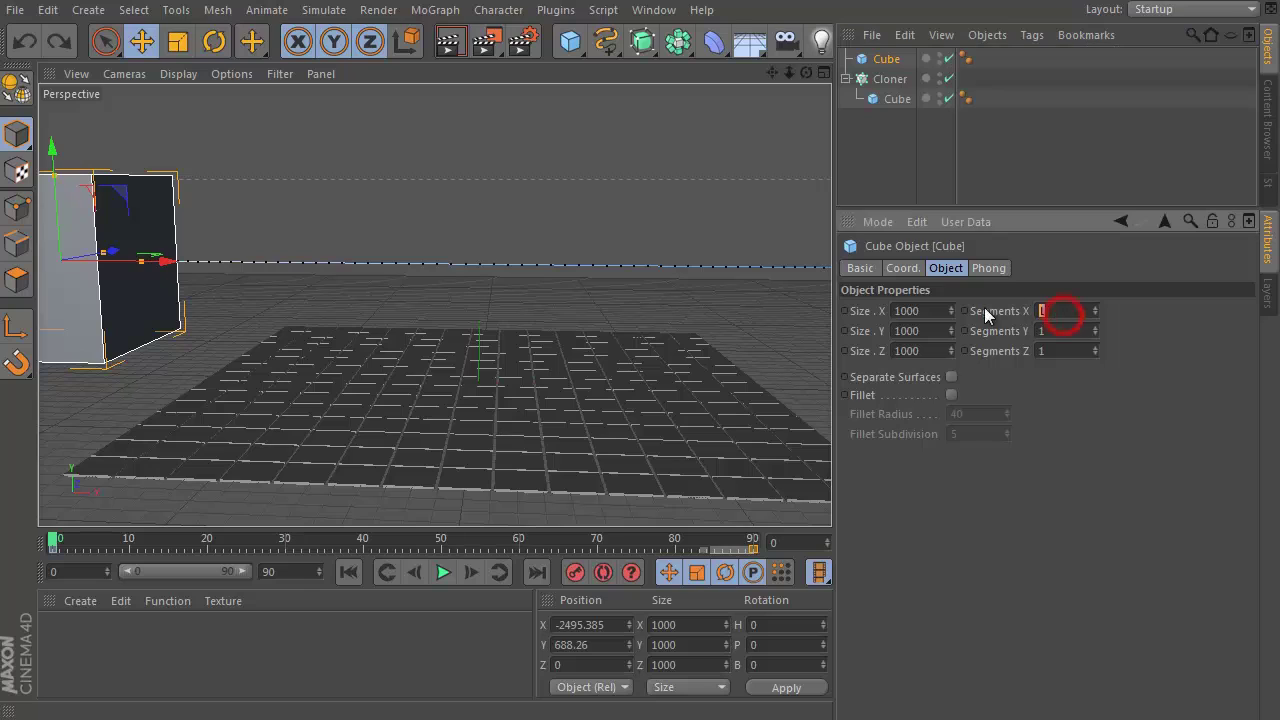
pyautogui.write('5')
pyautogui.click(1050, 330)
pyautogui.write('5')
pyautogui.press('Return')
pyautogui.click(1050, 350)
pyautogui.write('5')
pyautogui.press('Return')
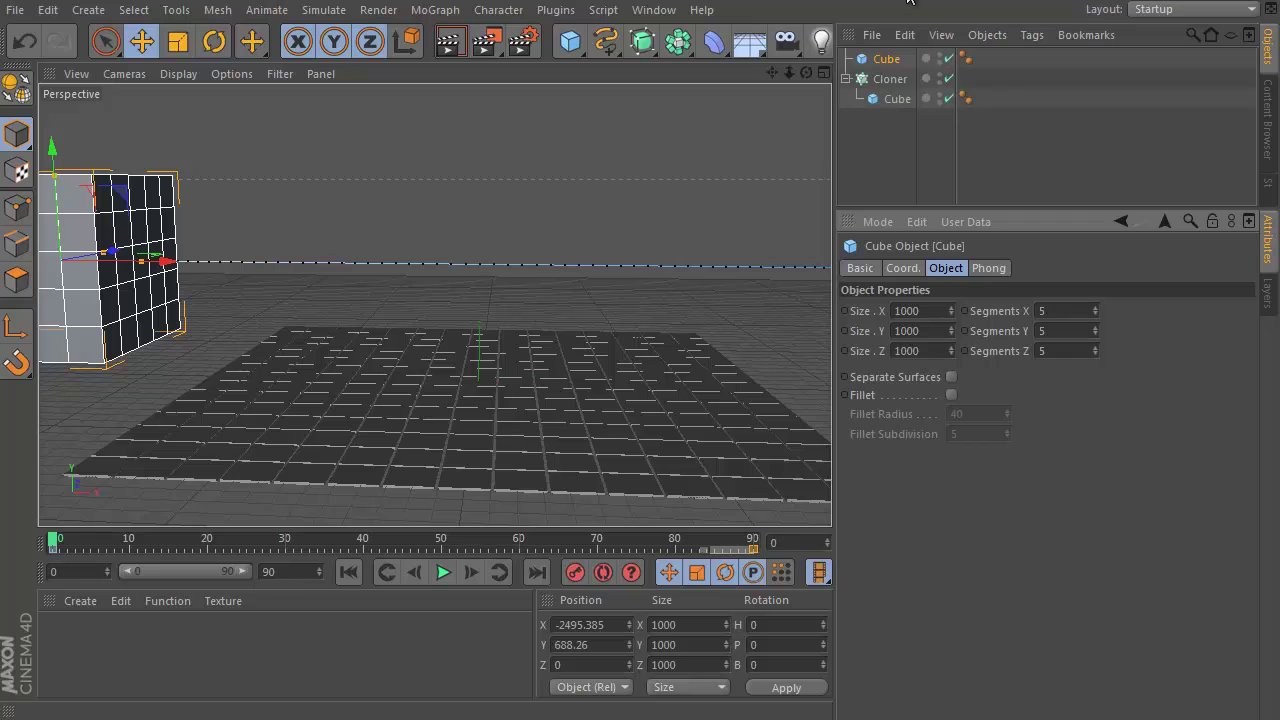
# Make the segmented large cube editable and start playing the animation.
pyautogui.click(872, 60)
pyautogui.press('c')
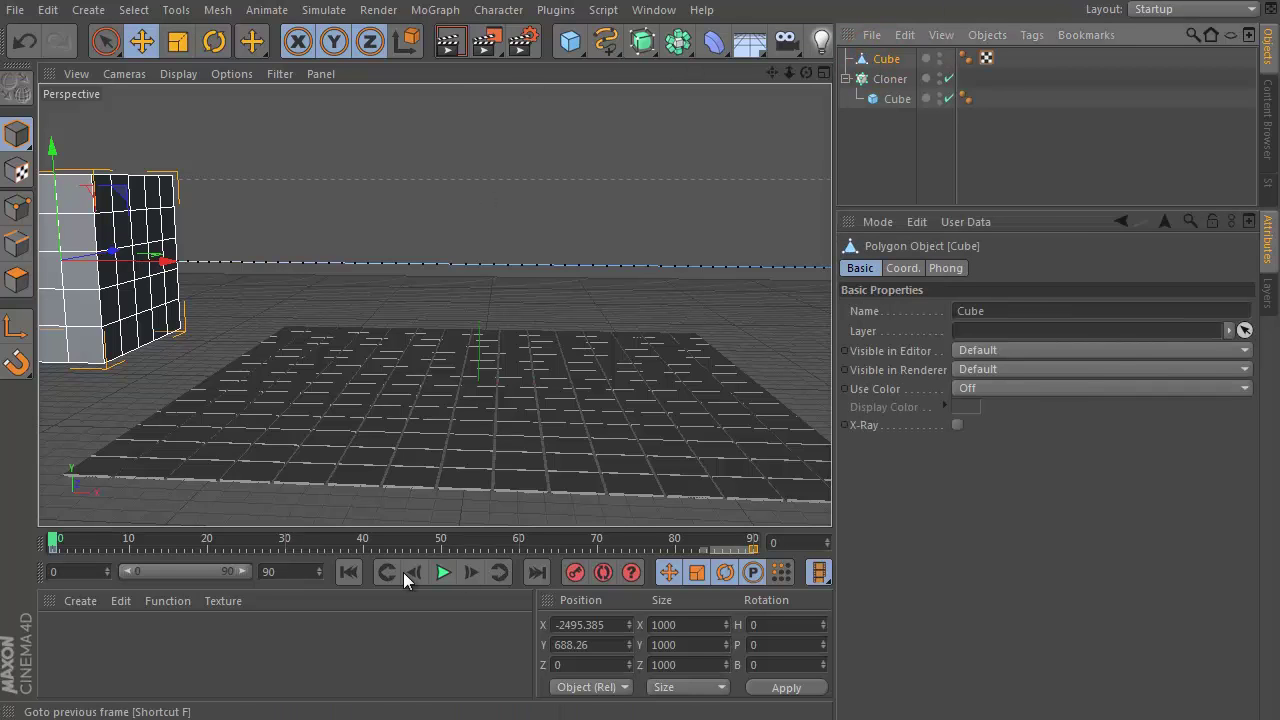
pyautogui.click(443, 572)
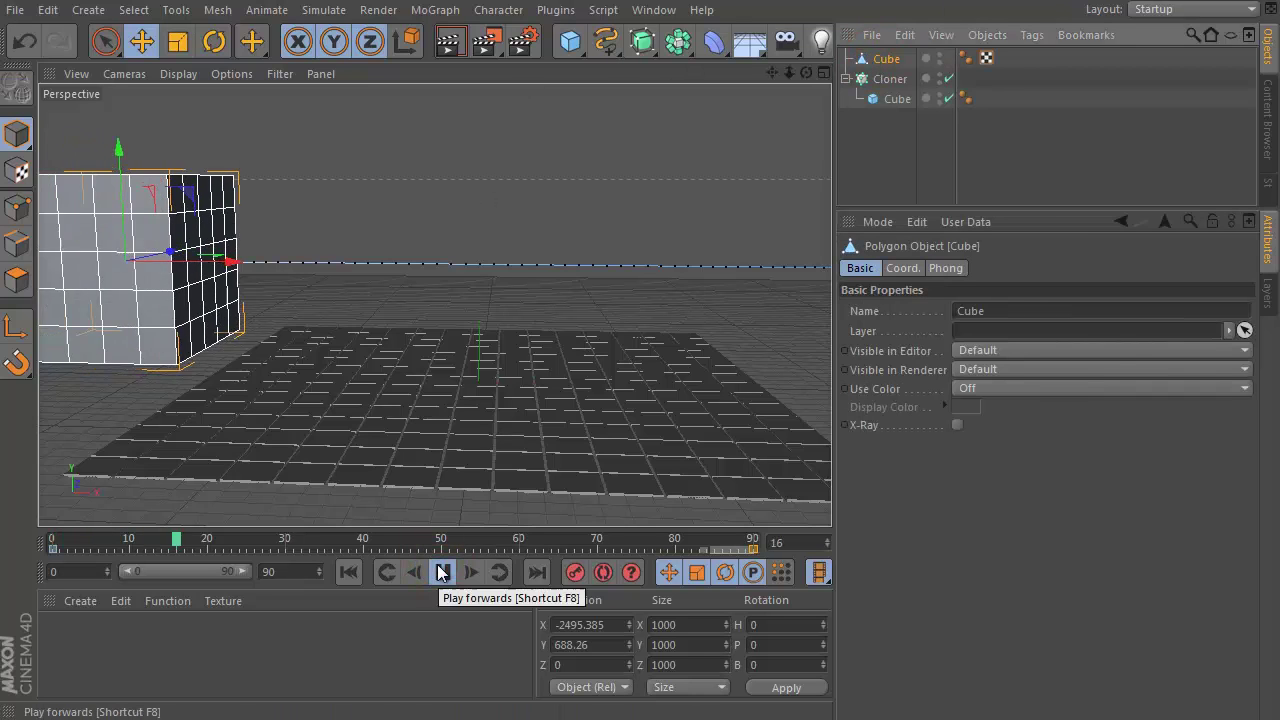
# Add a Plain effector to the Cloner while the animation plays.
pyautogui.click(889, 78)
pyautogui.keyDown('alt'); pyautogui.moveTo(421, 358); pyautogui.dragTo(581, 273); pyautogui.keyUp('alt')
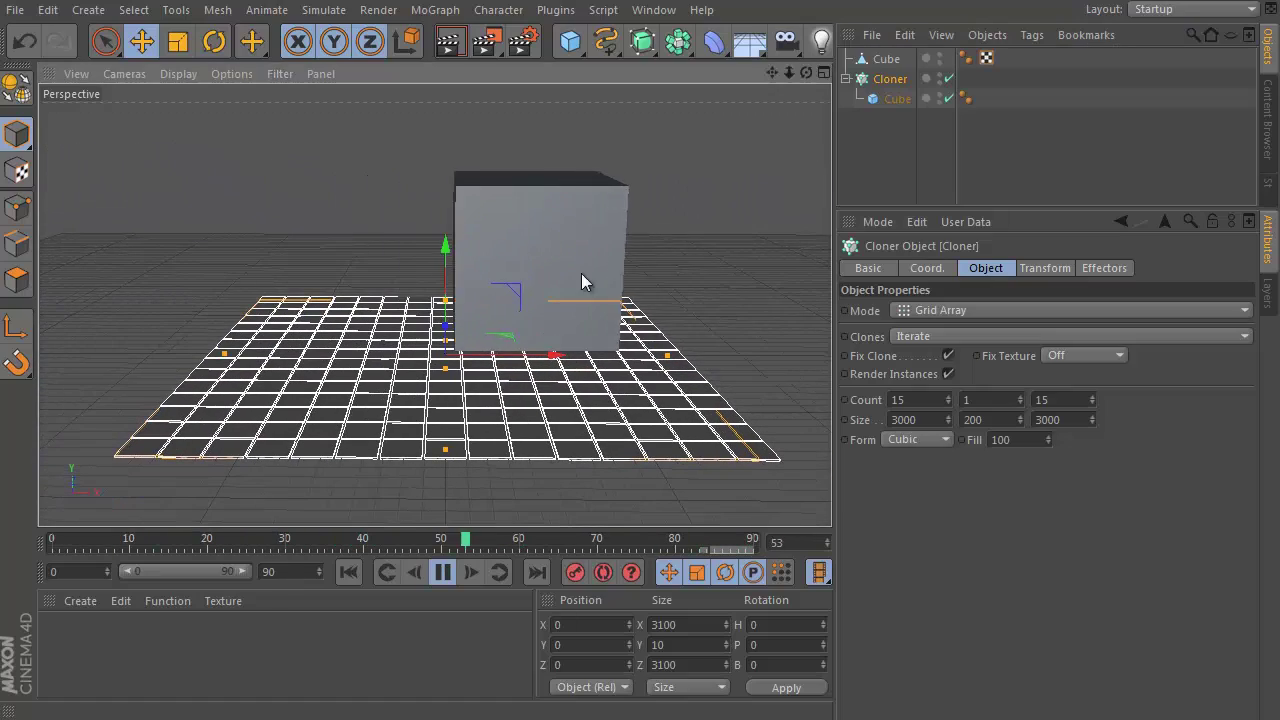
pyautogui.click(435, 9)
pyautogui.moveTo(451, 38)
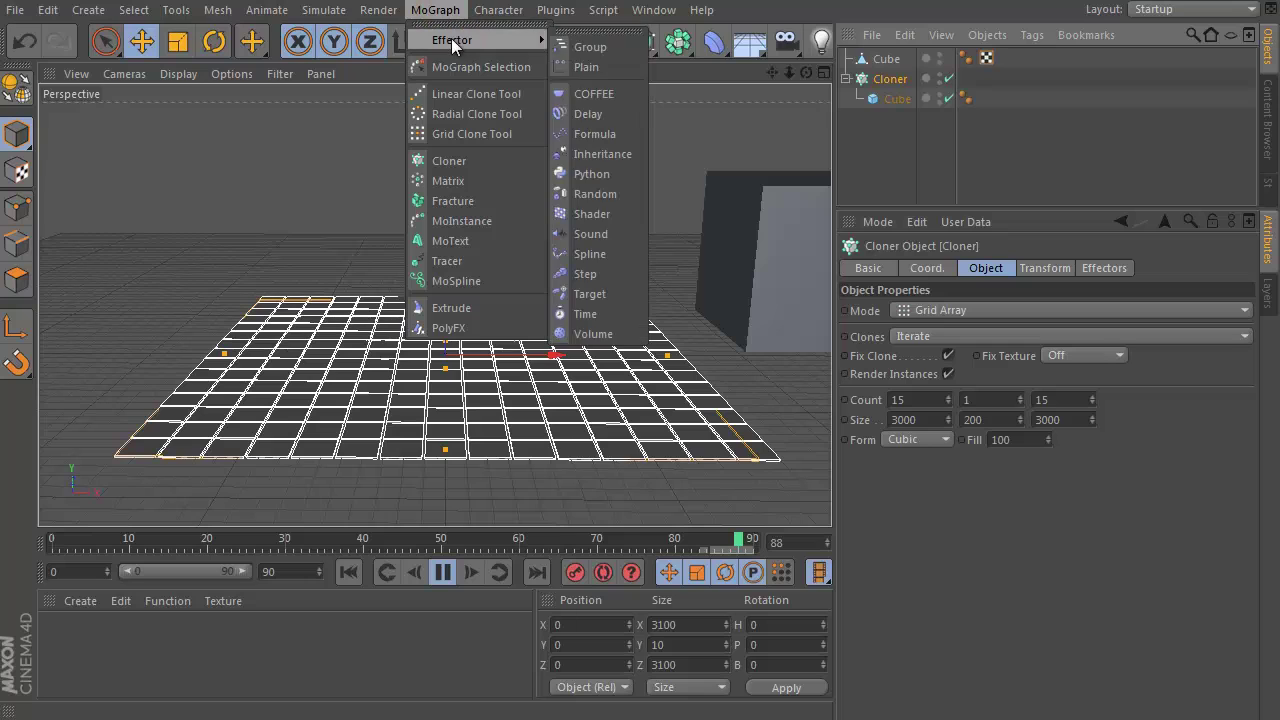
pyautogui.click(626, 65)
# Set the Plain effector's falloff shape to Source and assign the large cube as its source link.
pyautogui.click(986, 310)
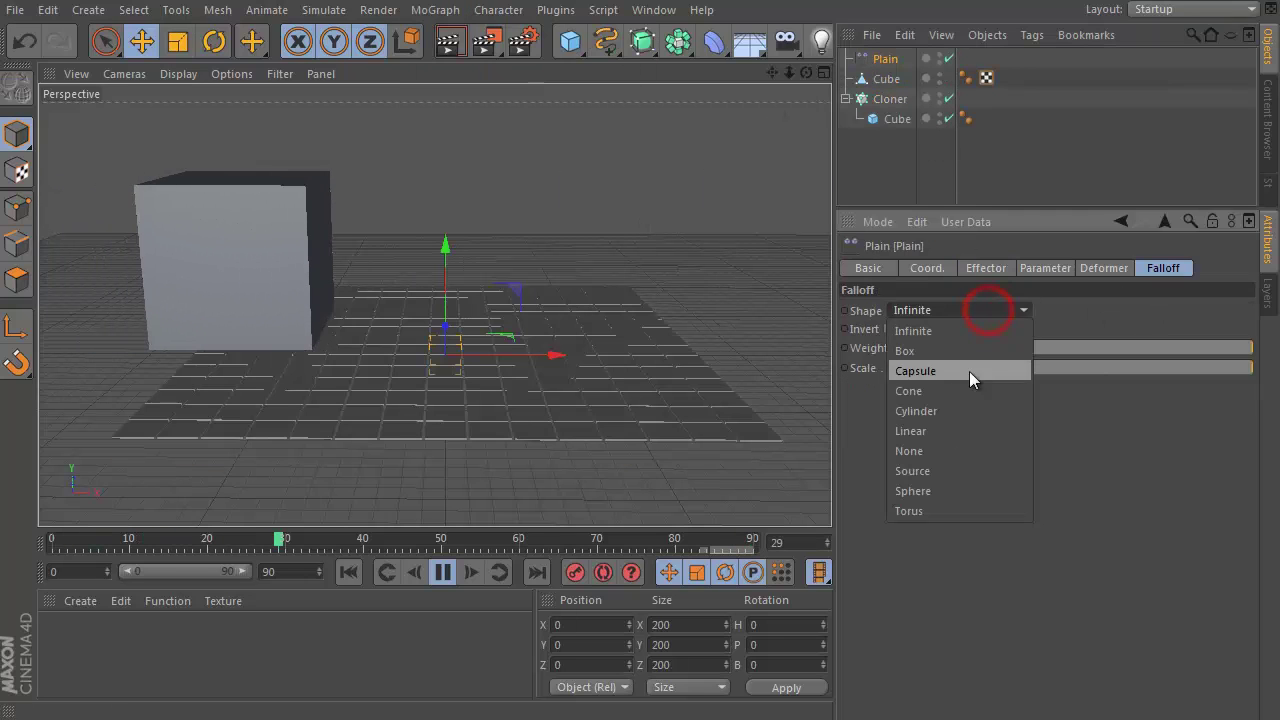
pyautogui.click(906, 470)
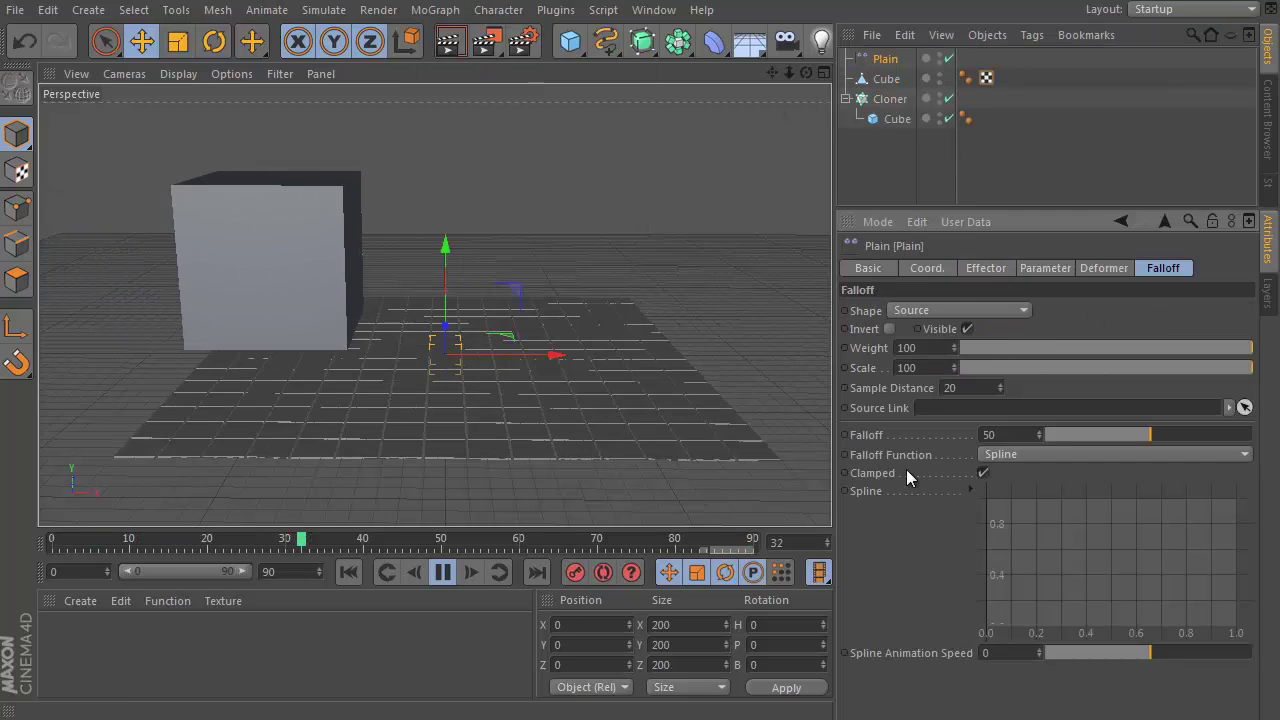
pyautogui.moveTo(882, 82); pyautogui.dragTo(963, 410)
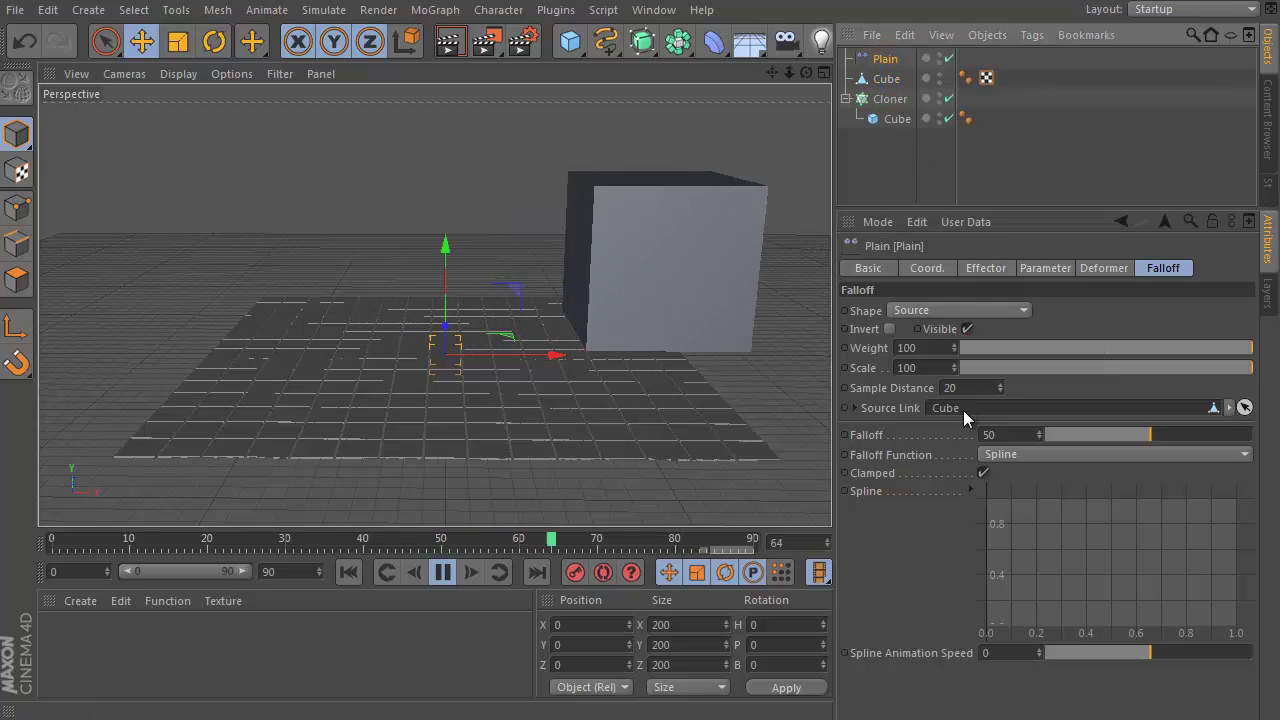
# Set the Plain effector's Y position parameter to -500.
pyautogui.click(986, 268)
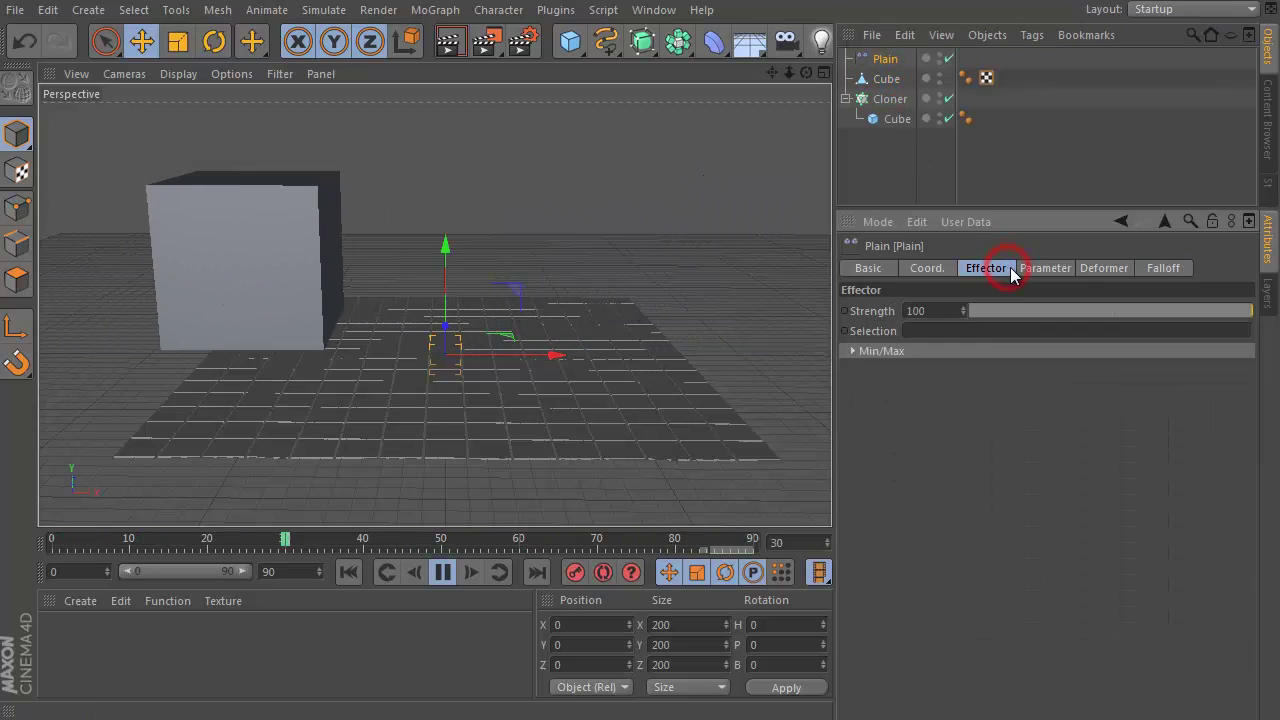
pyautogui.click(1040, 268)
pyautogui.doubleClick(941, 385)
pyautogui.write('-500')
pyautogui.press('Return')
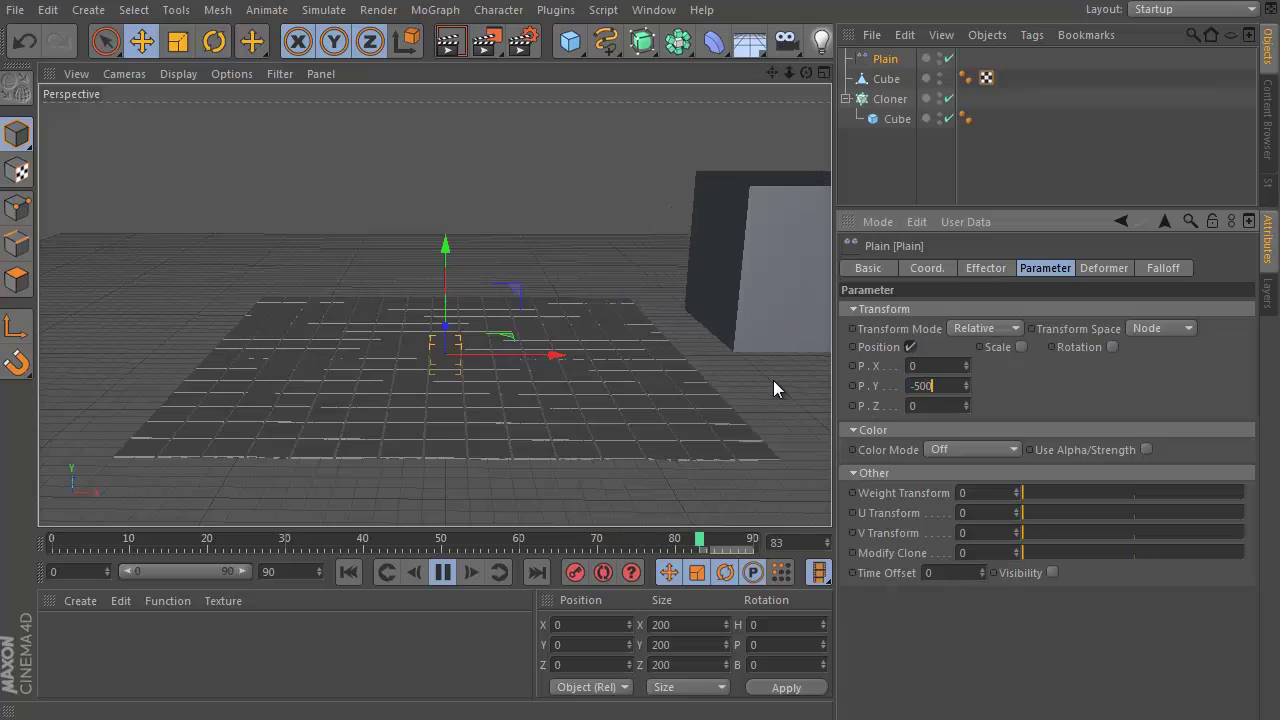
# Set the Plain effector's falloff sample distance to 350.
pyautogui.click(1163, 268)
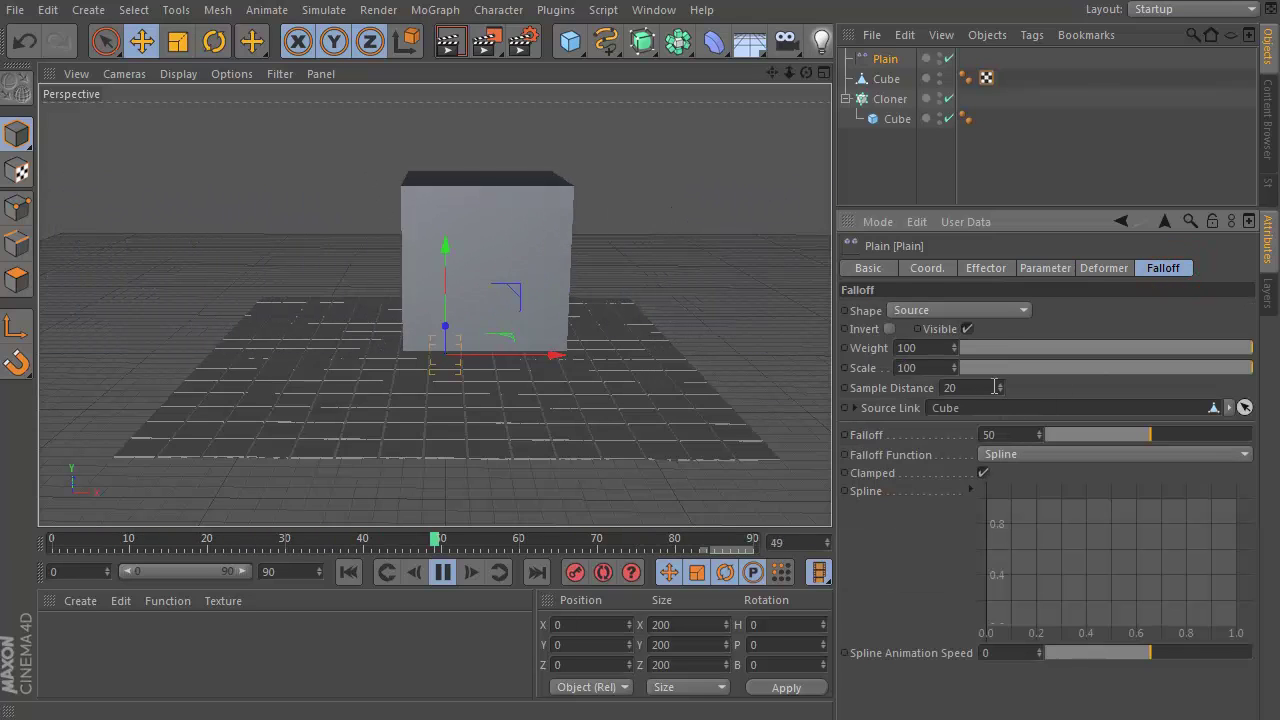
pyautogui.moveTo(1000, 387)
pyautogui.mouseDown()
pyautogui.moveTo(1006, 396)
pyautogui.moveTo(1000, 387)
pyautogui.mouseUp()
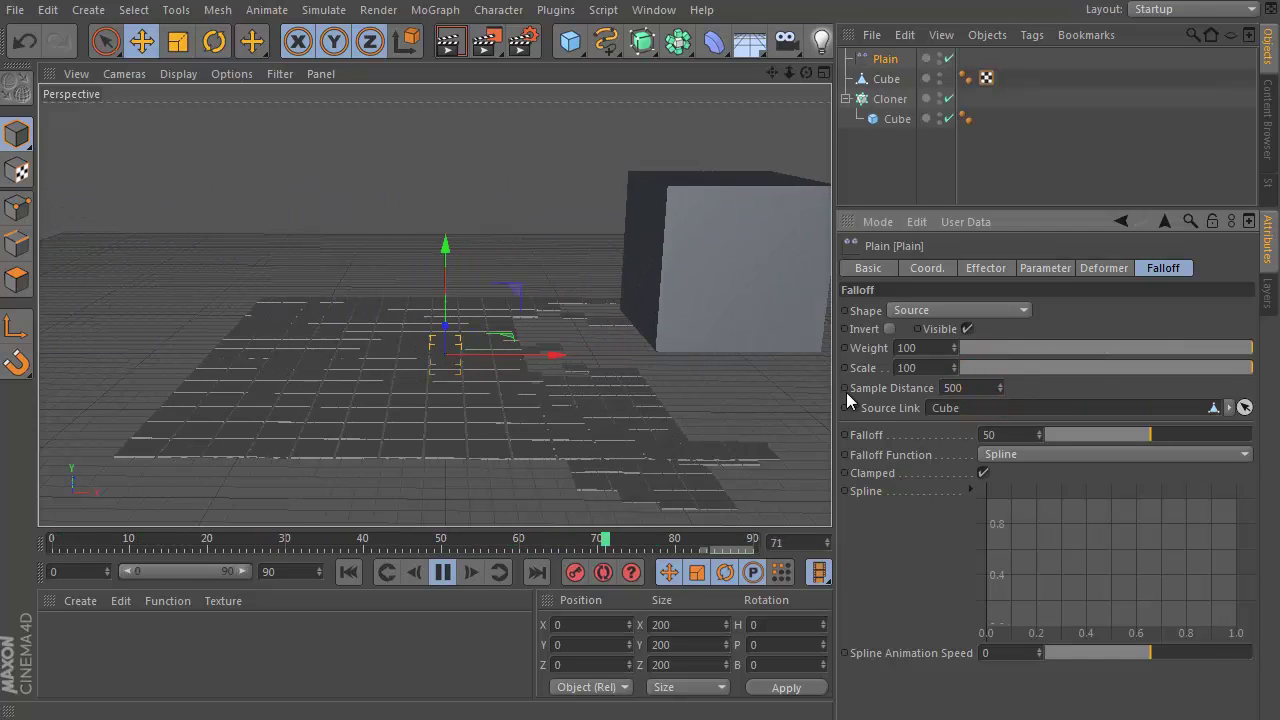
pyautogui.doubleClick(965, 387)
pyautogui.write('350')
pyautogui.press('Return')
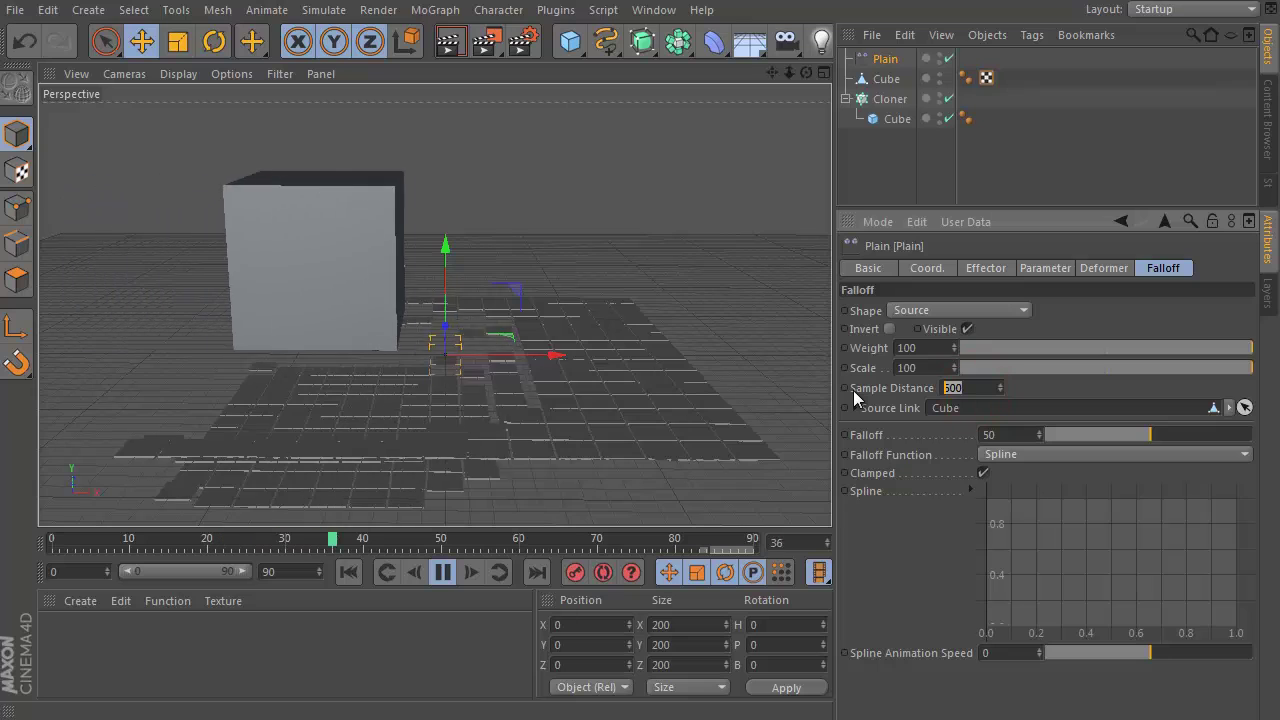
# Set the Plain effector's color mode to User Defined with a fully saturated red at H 0, S 100, V 100.
pyautogui.click(1044, 268)
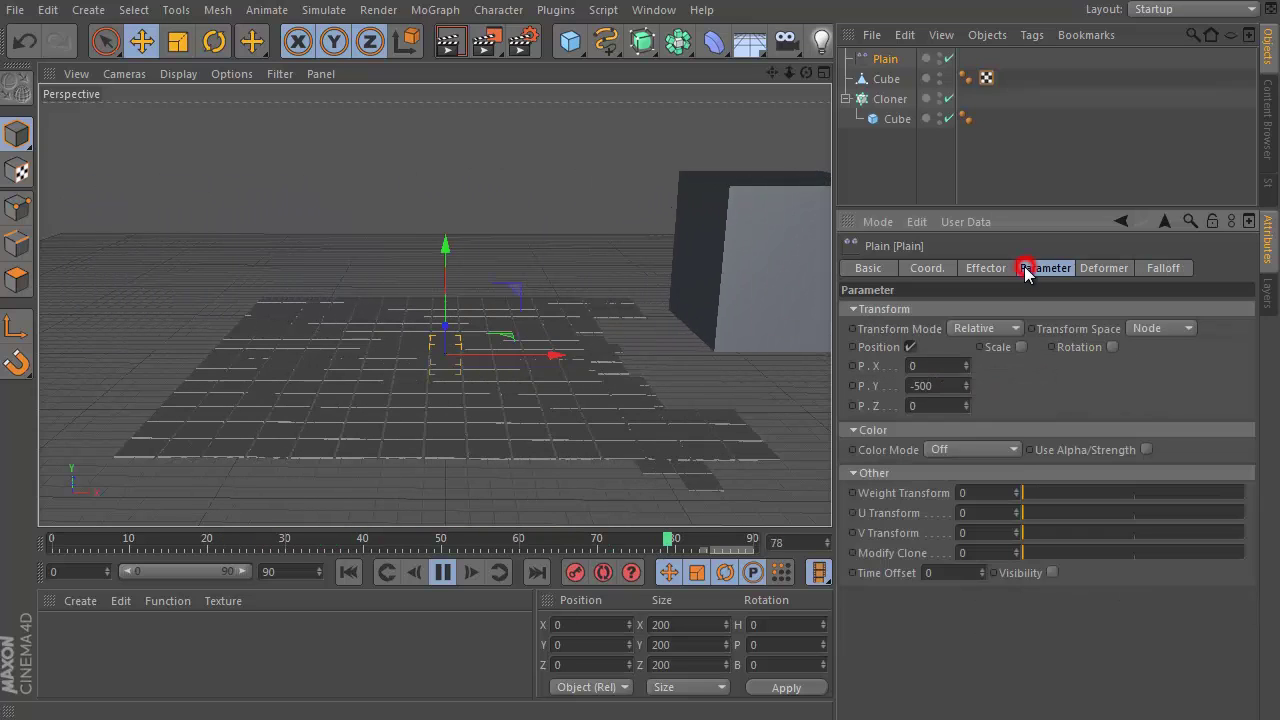
pyautogui.click(972, 449)
pyautogui.click(973, 490)
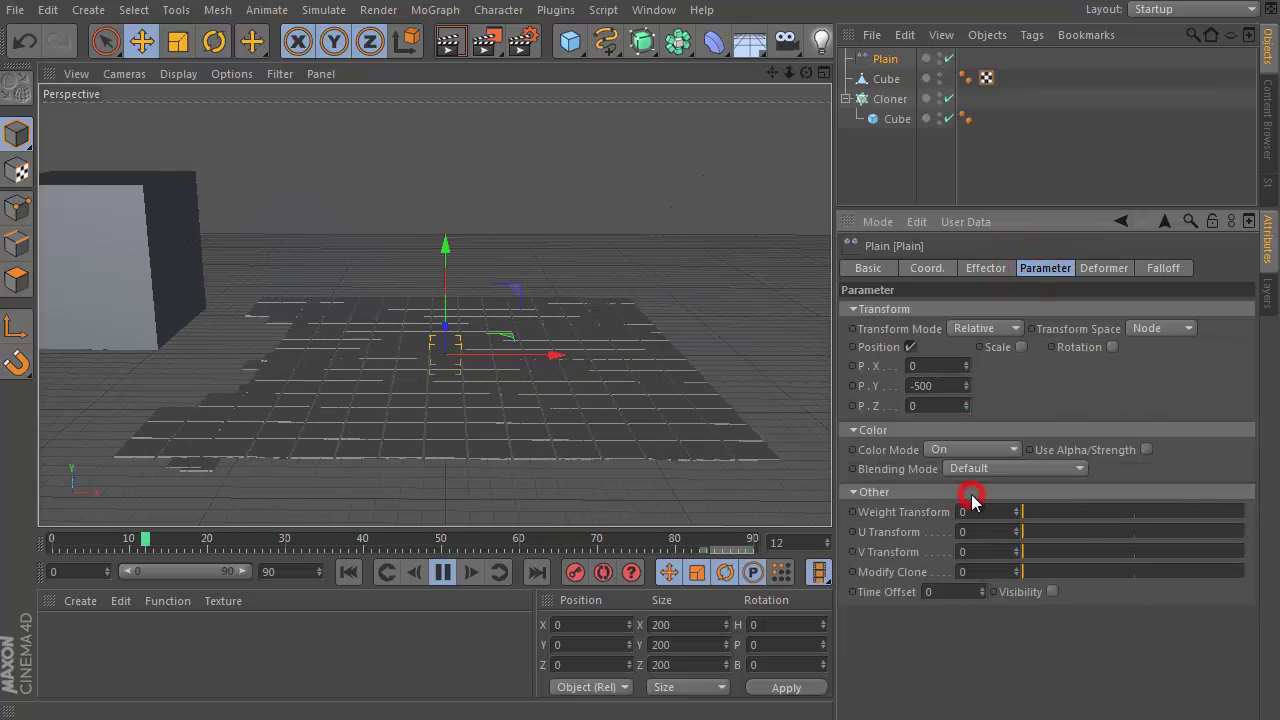
pyautogui.click(945, 449)
pyautogui.click(965, 510)
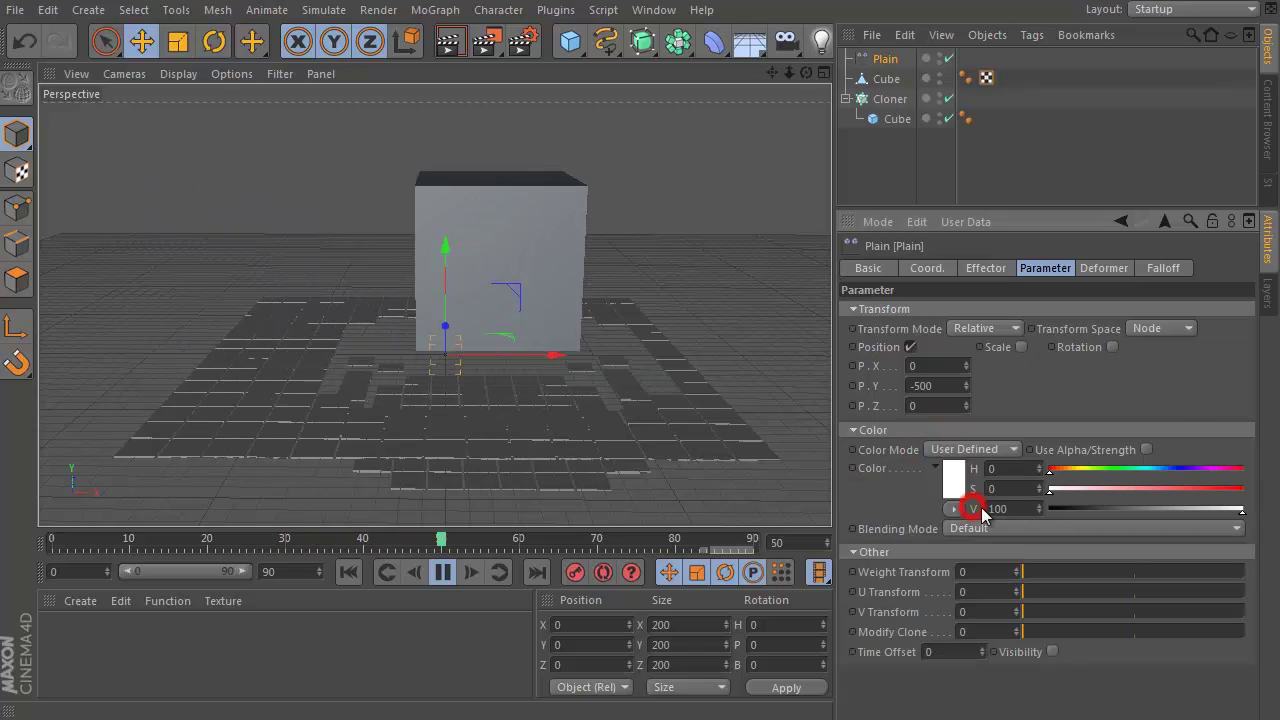
pyautogui.moveTo(1137, 489); pyautogui.dragTo(1240, 489)
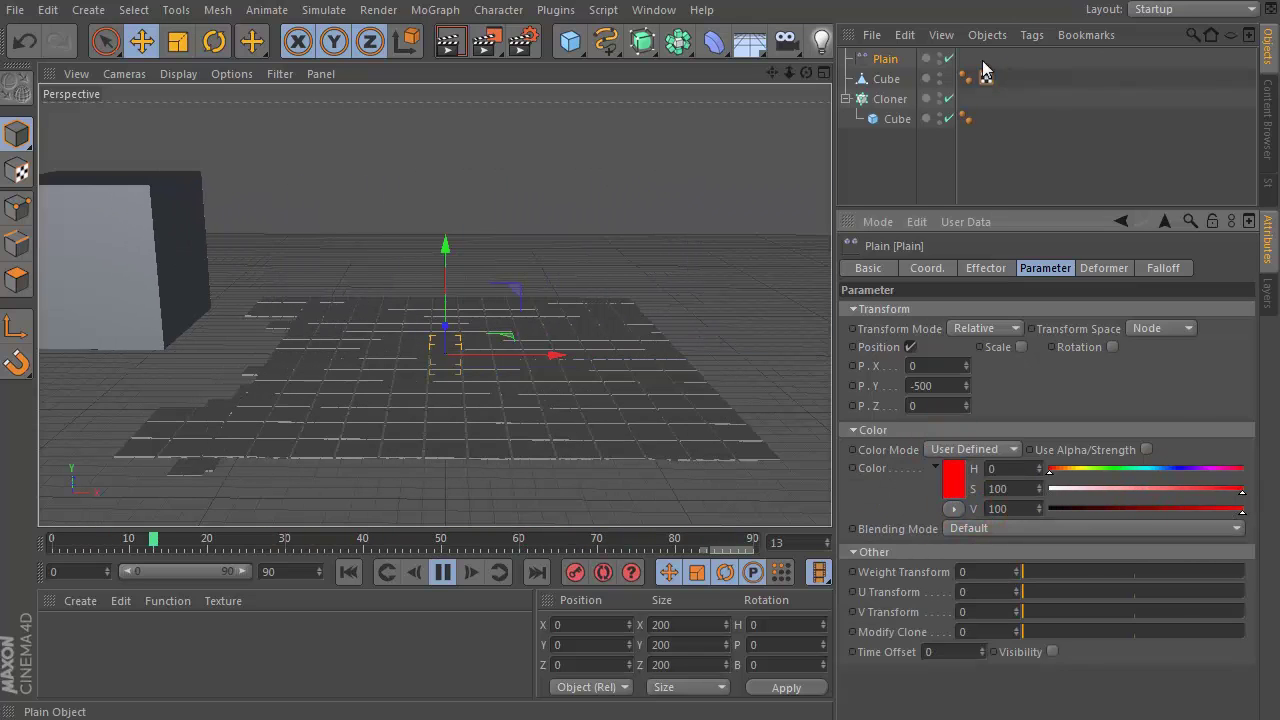
# Turn off Render Instances for the Cloner.
pyautogui.click(862, 99)
pyautogui.click(985, 268)
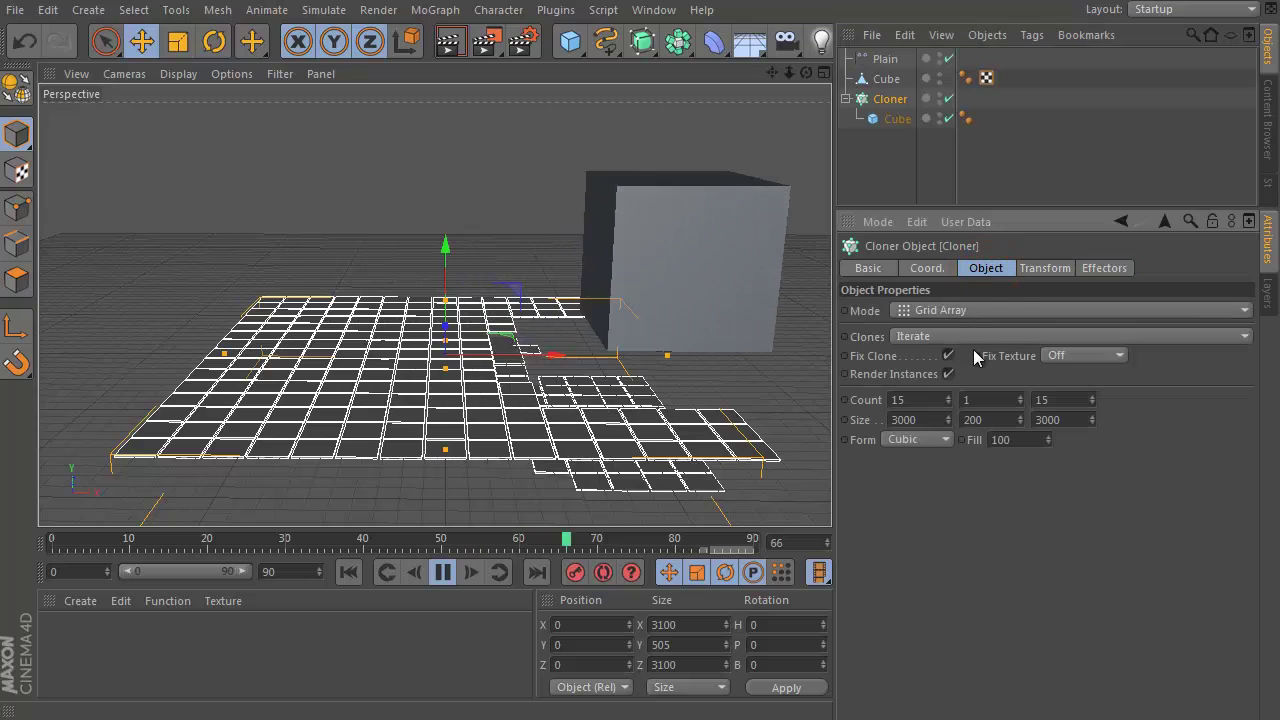
pyautogui.click(949, 372)
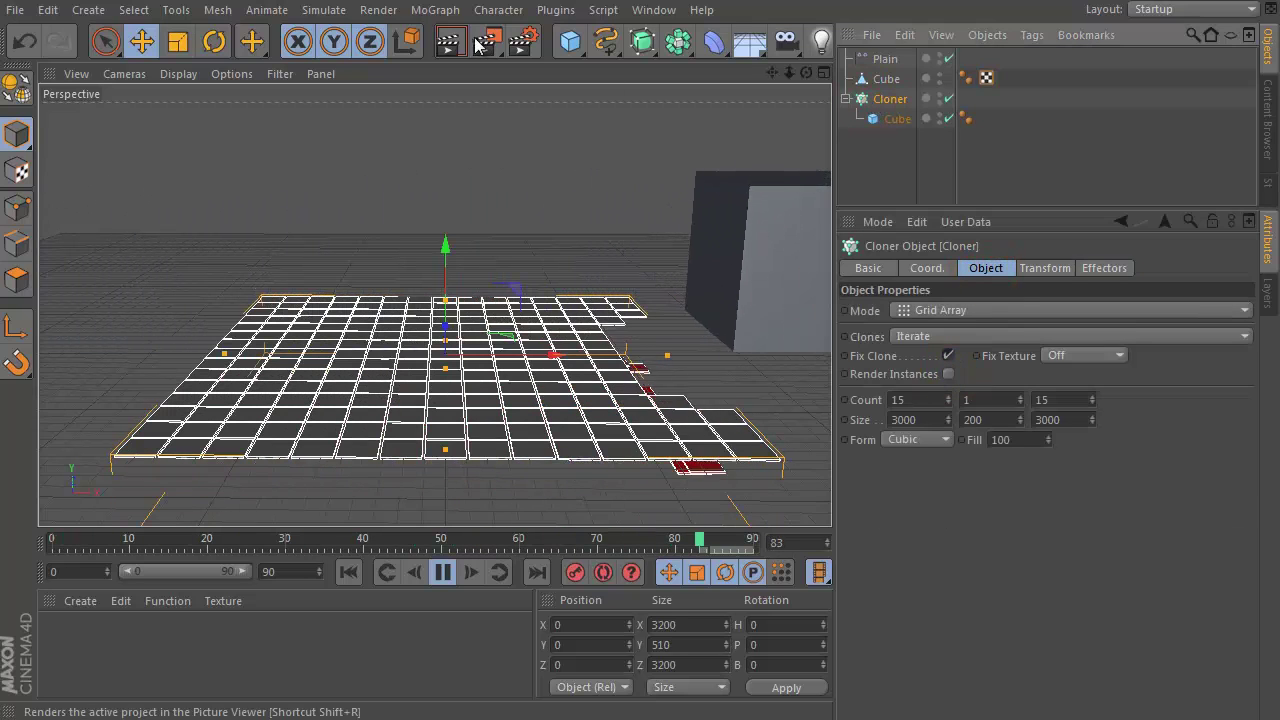
# Add a Delay effector to the Cloner.
pyautogui.click(436, 10)
pyautogui.moveTo(490, 41)
pyautogui.click(561, 113)
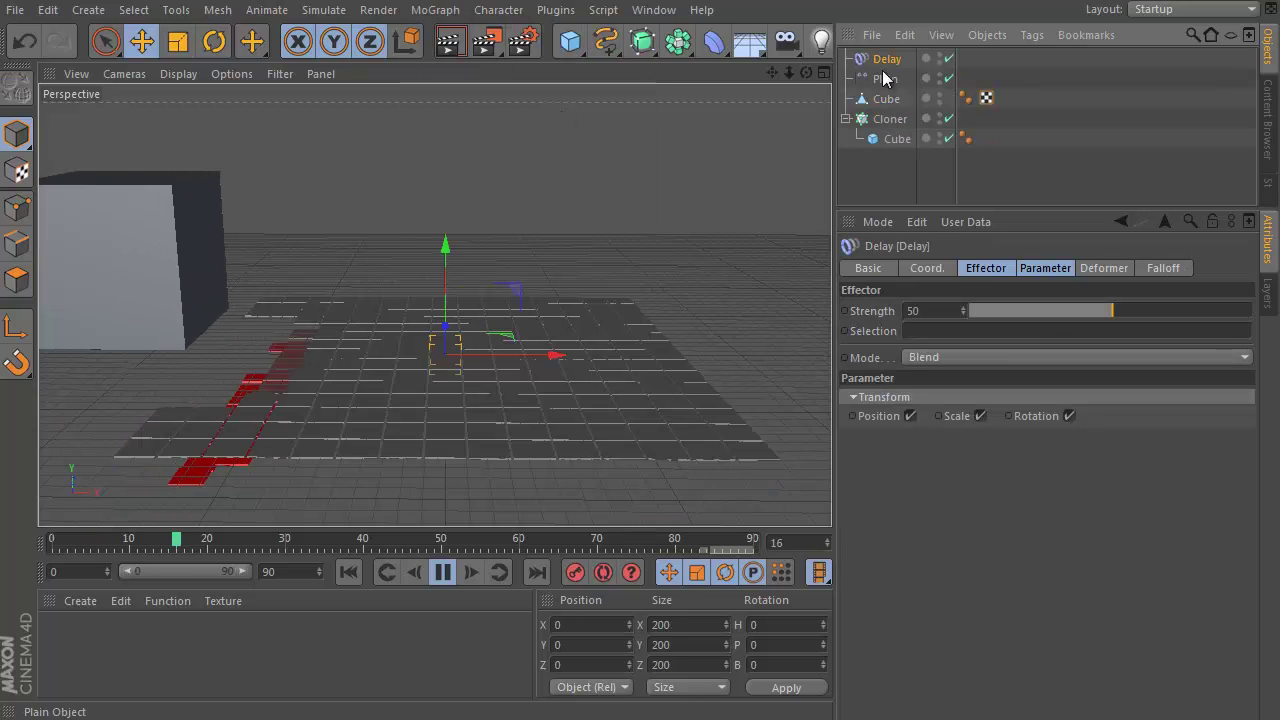
# Place the Plain and Delay effectors below the Cloner in the hierarchy and set the Delay effector's strength to 79.
pyautogui.moveTo(882, 61); pyautogui.dragTo(868, 140)
pyautogui.click(845, 99)
pyautogui.moveTo(878, 59); pyautogui.dragTo(878, 110)
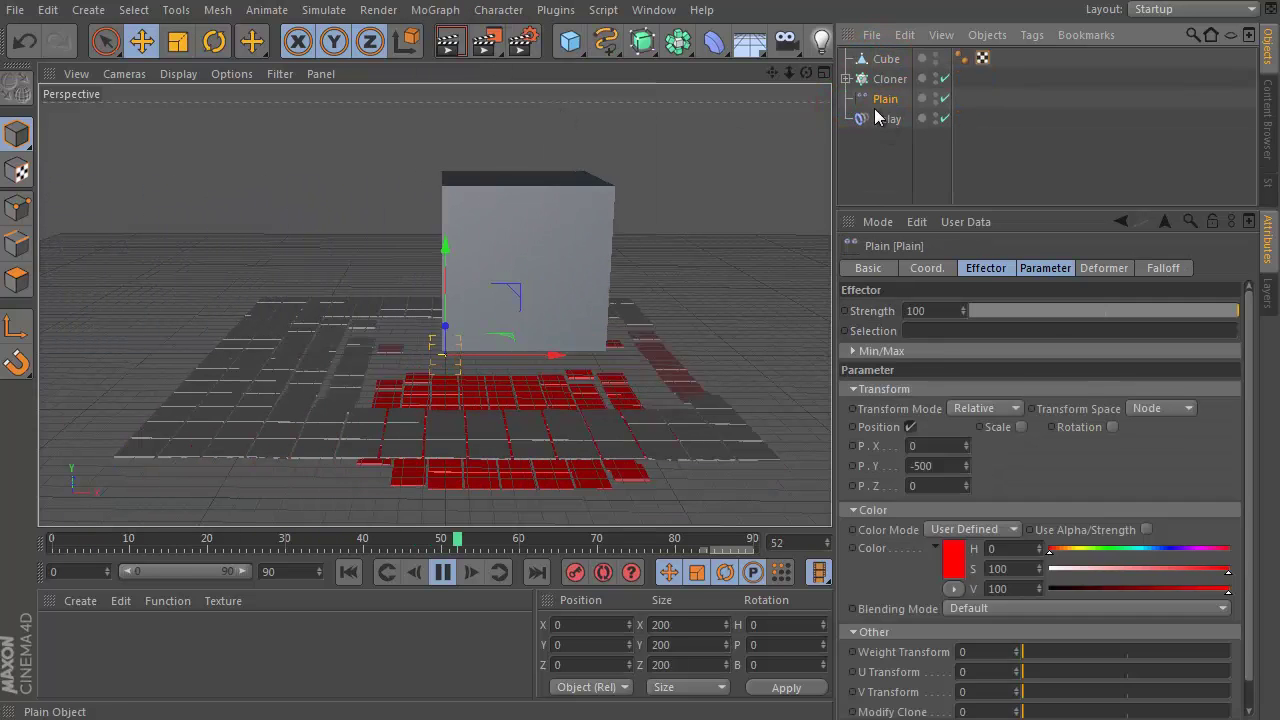
pyautogui.click(882, 119)
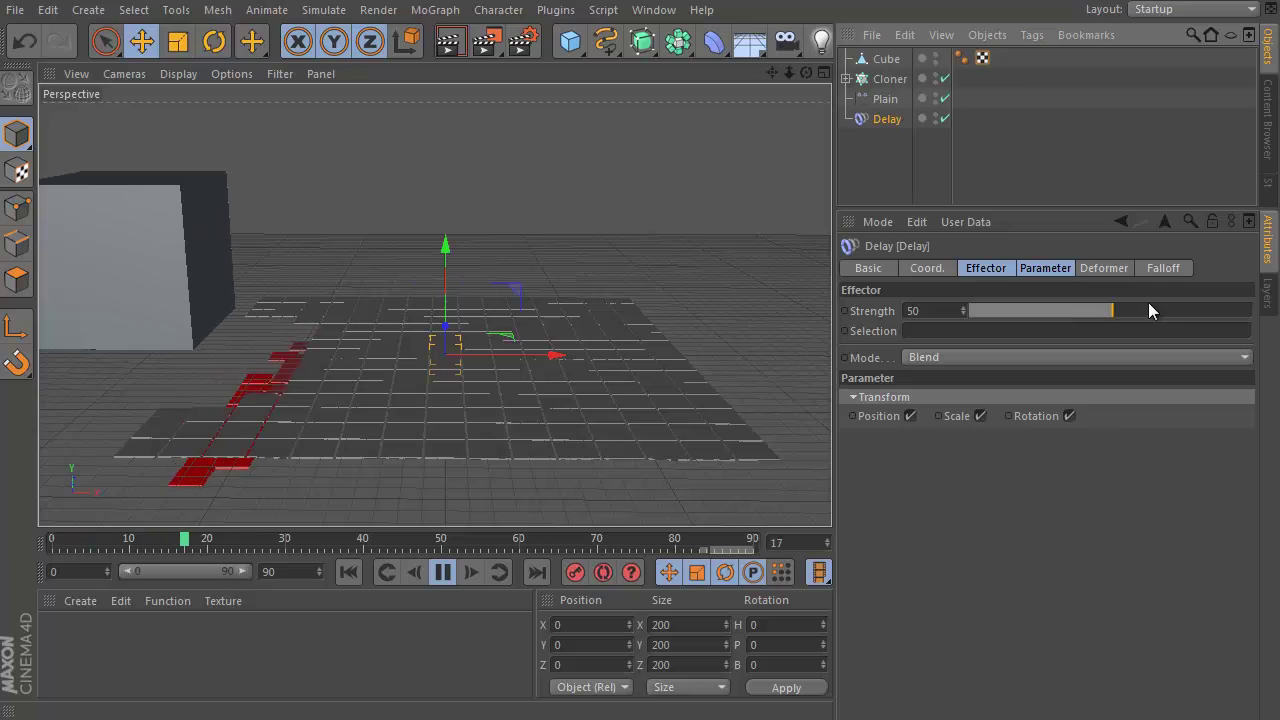
pyautogui.moveTo(1148, 308); pyautogui.dragTo(1193, 308)
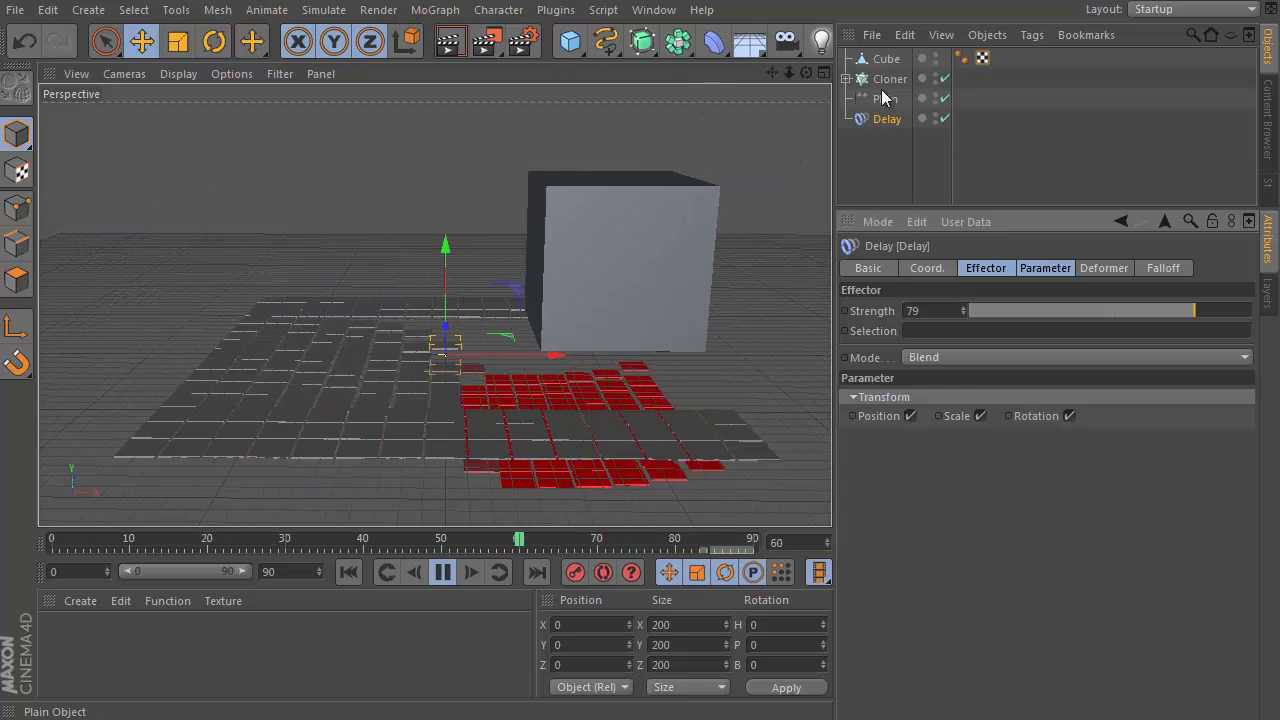
# Add a second Delay effector to the Cloner and set its mode to Spring.
pyautogui.click(400, 420)
pyautogui.click(434, 10)
pyautogui.moveTo(470, 40)
pyautogui.click(588, 114)
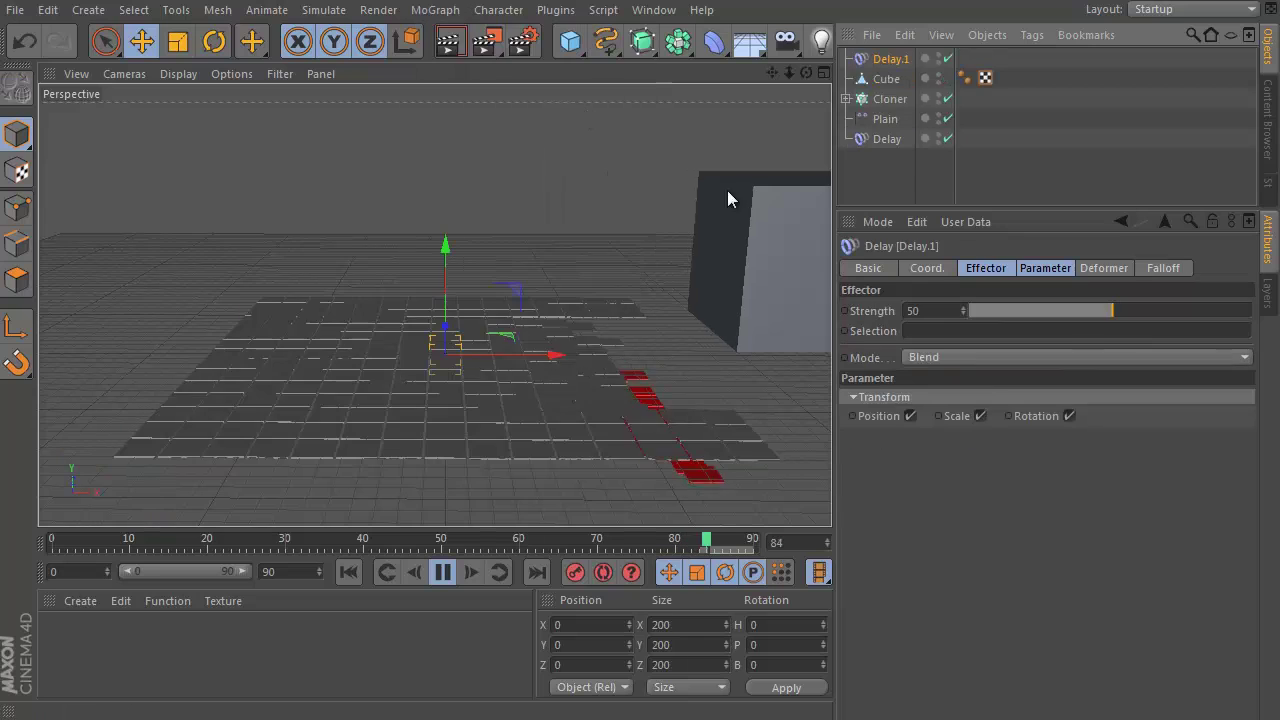
pyautogui.click(963, 359)
pyautogui.click(956, 417)
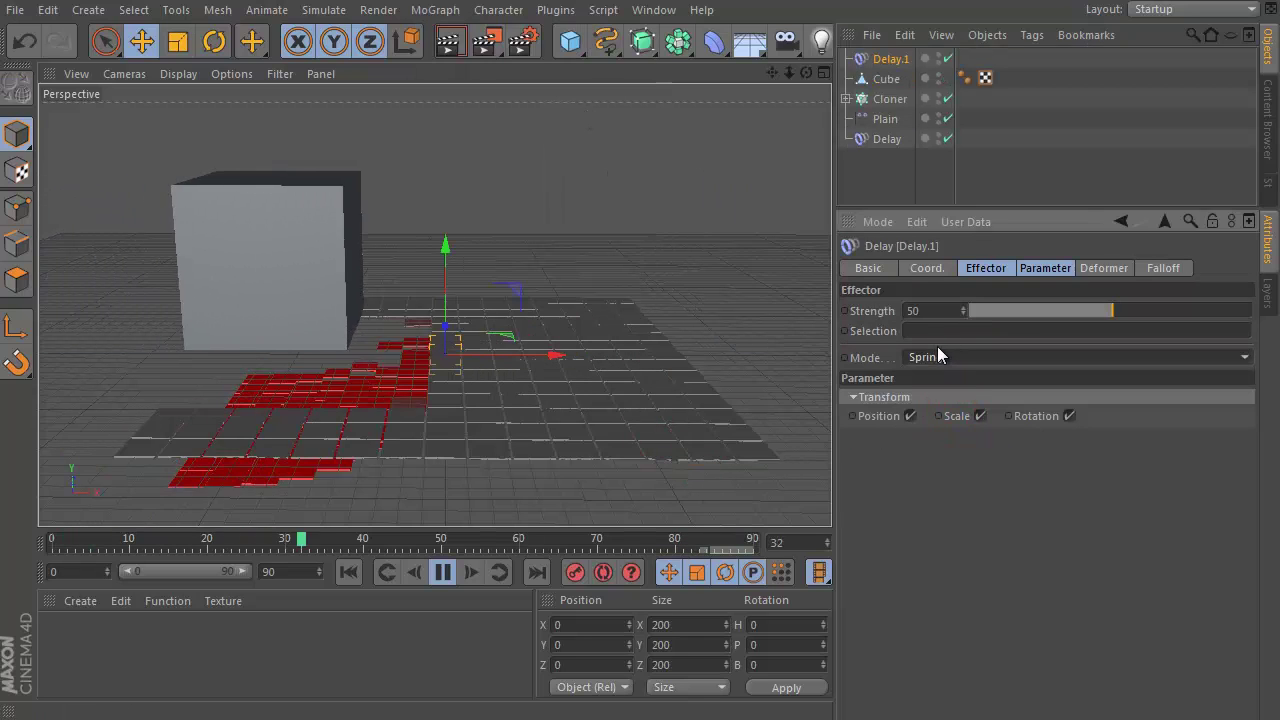
# Set the Spring Delay effector's strength to 70, place it below the first Delay, and check the Cloner's effector order.
pyautogui.doubleClick(928, 311)
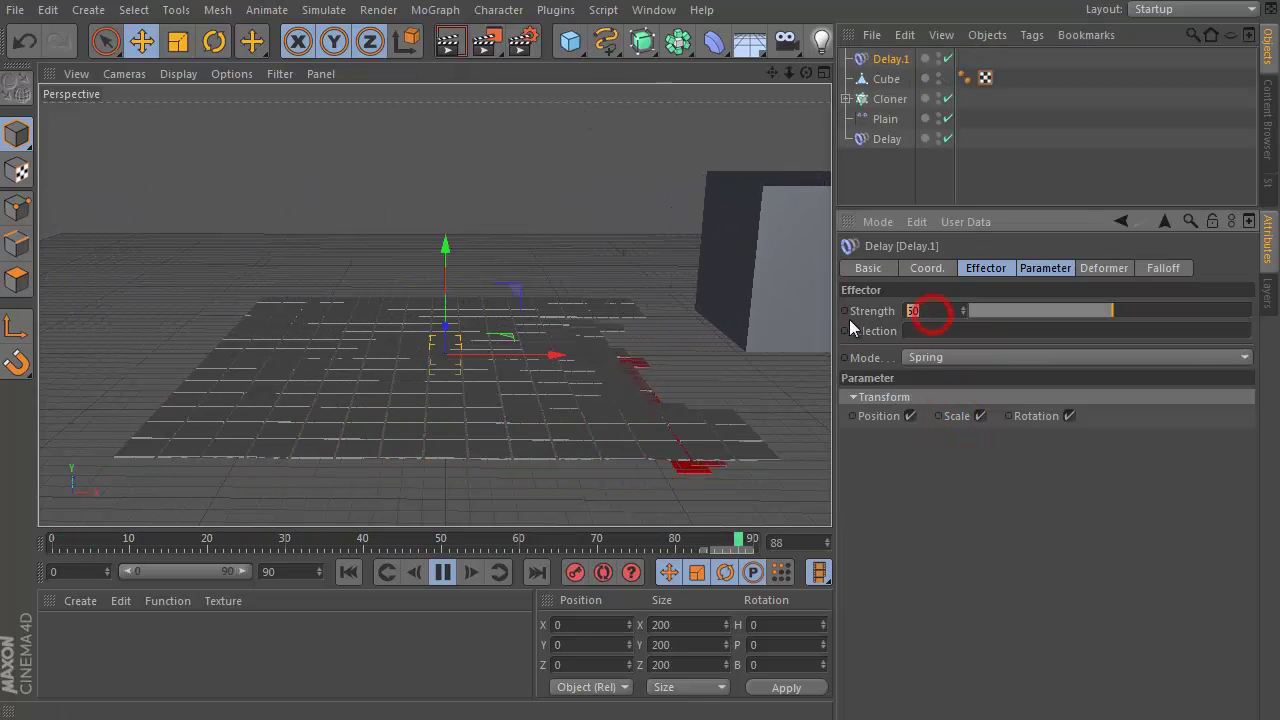
pyautogui.write('70')
pyautogui.press('Return')
pyautogui.moveTo(888, 58); pyautogui.dragTo(888, 145)
pyautogui.click(889, 79)
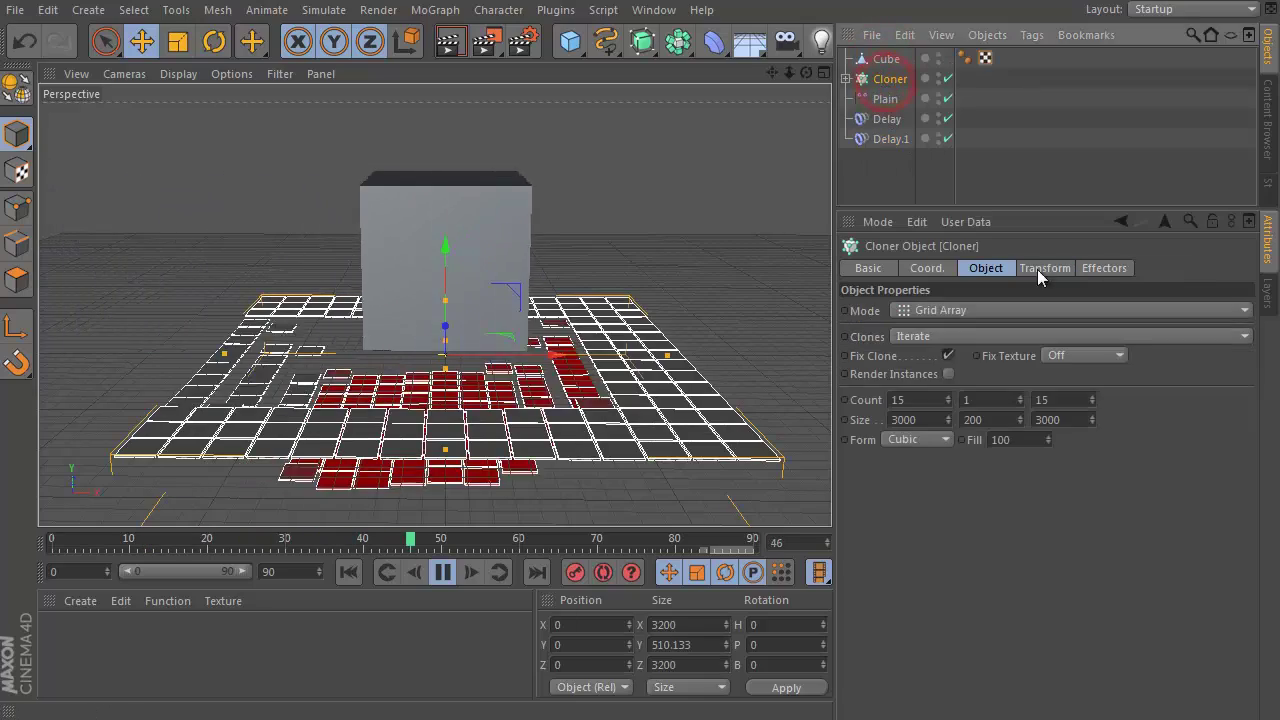
pyautogui.click(1104, 268)
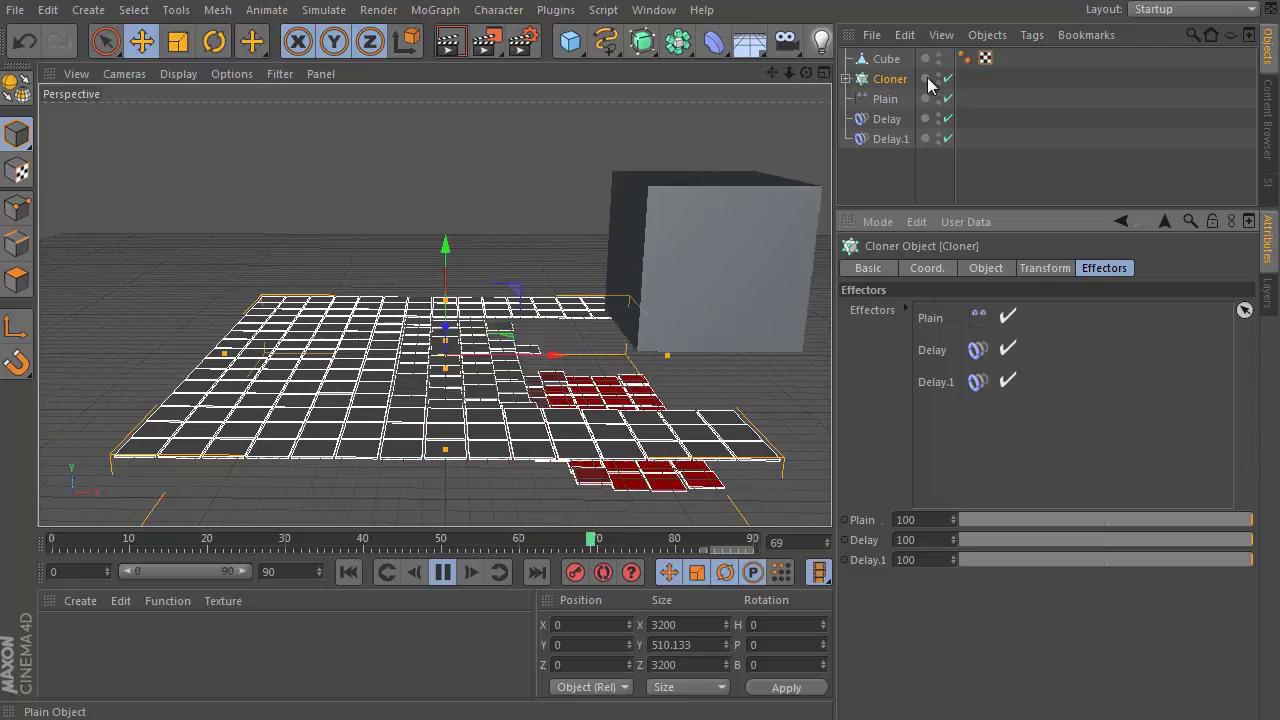
# Enable rotation on the Plain effector and set its pitch rotation to 180.
pyautogui.click(885, 98)
pyautogui.click(1112, 346)
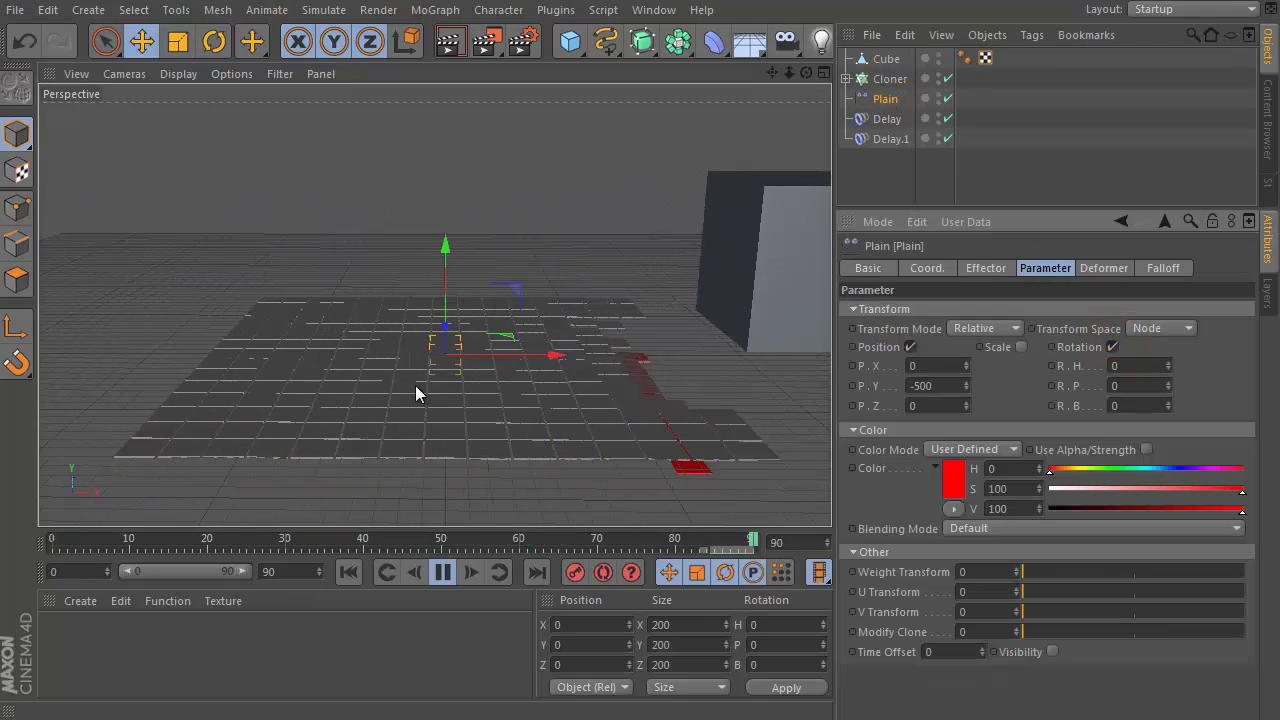
pyautogui.doubleClick(1135, 385)
pyautogui.write('180')
pyautogui.press('Return')
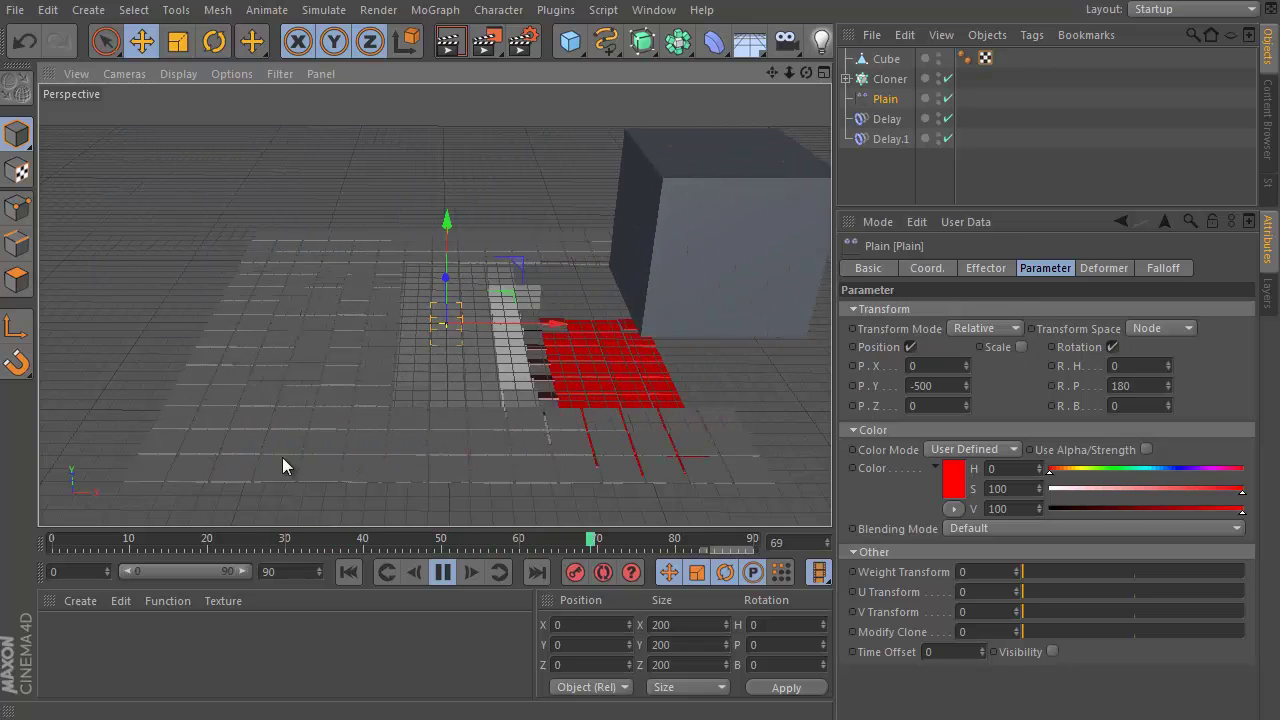
# Stop playback at the first frame and remove the large cube's X position animation.
pyautogui.click(387, 571)
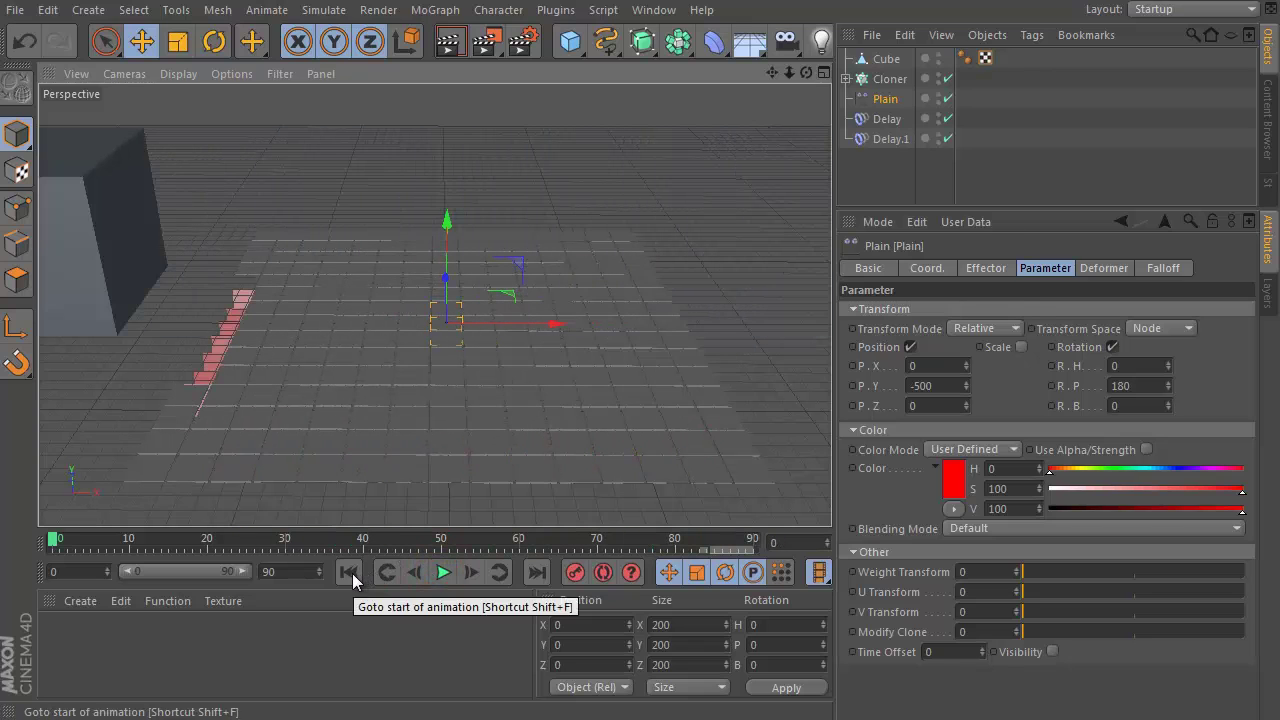
pyautogui.click(349, 572)
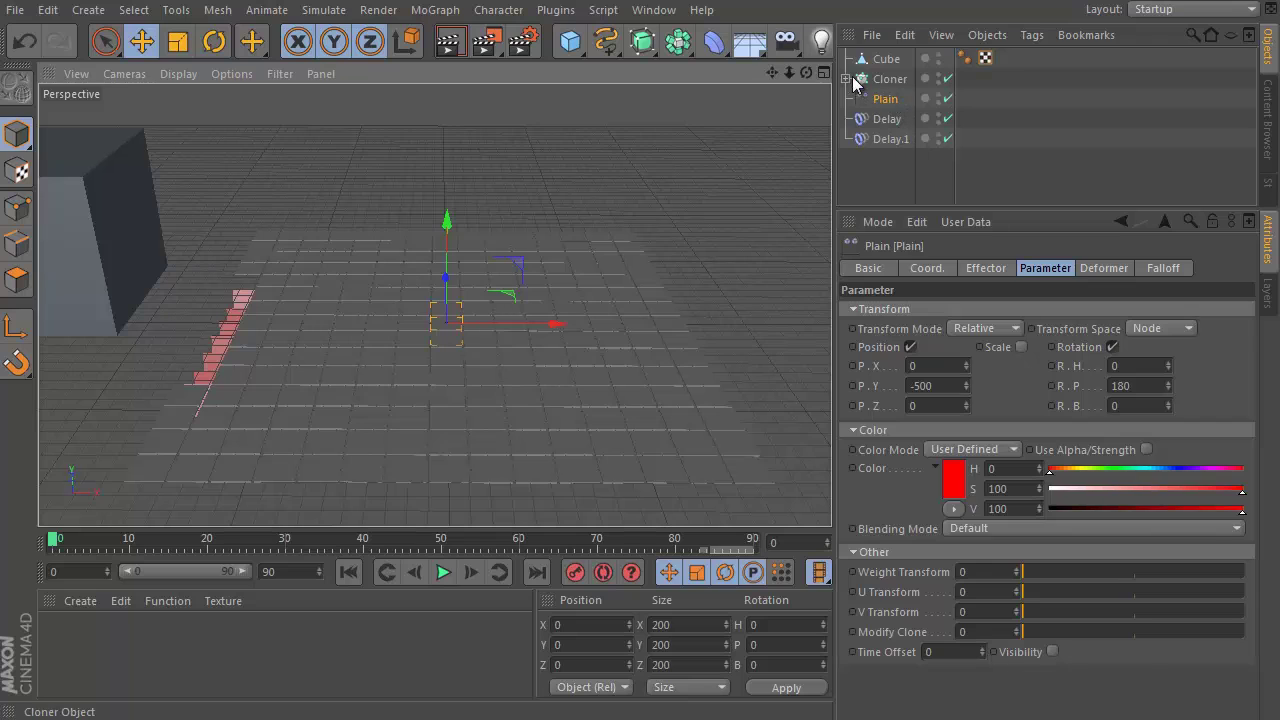
pyautogui.click(885, 58)
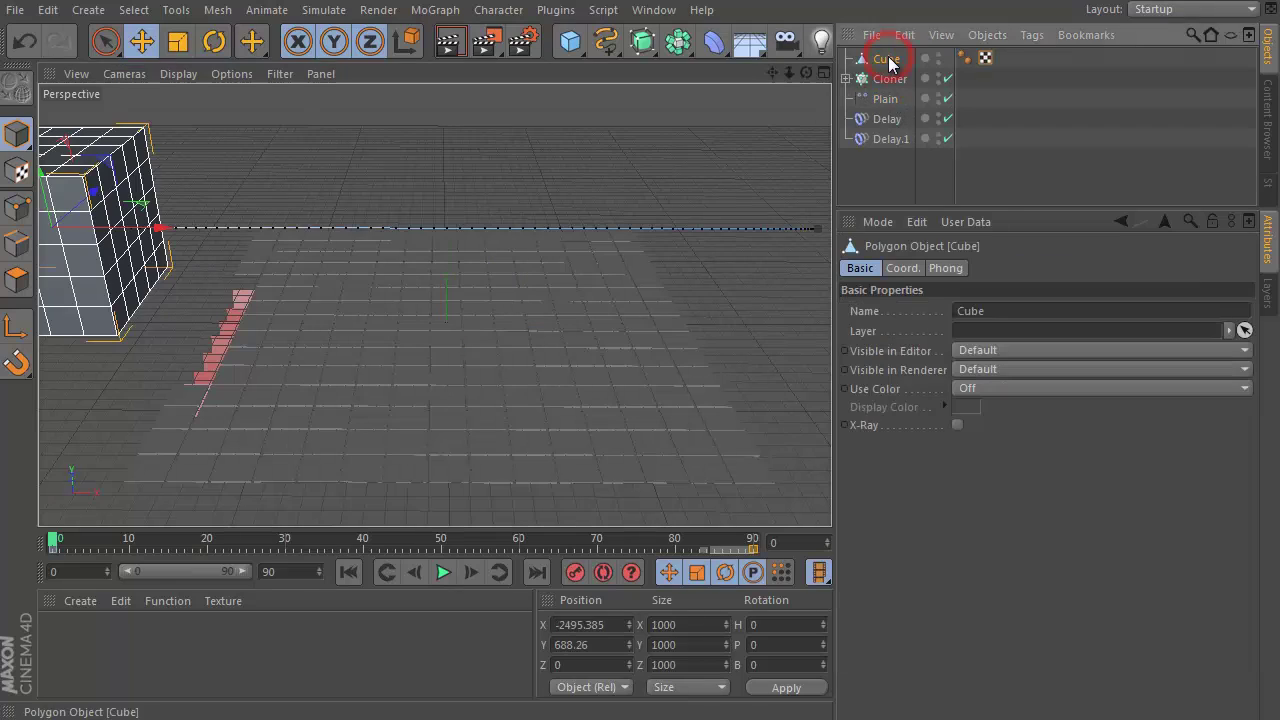
pyautogui.click(905, 268)
pyautogui.click(858, 310)
# Set the large cube's X position to 0 and its Y position to 700.
pyautogui.click(915, 311)
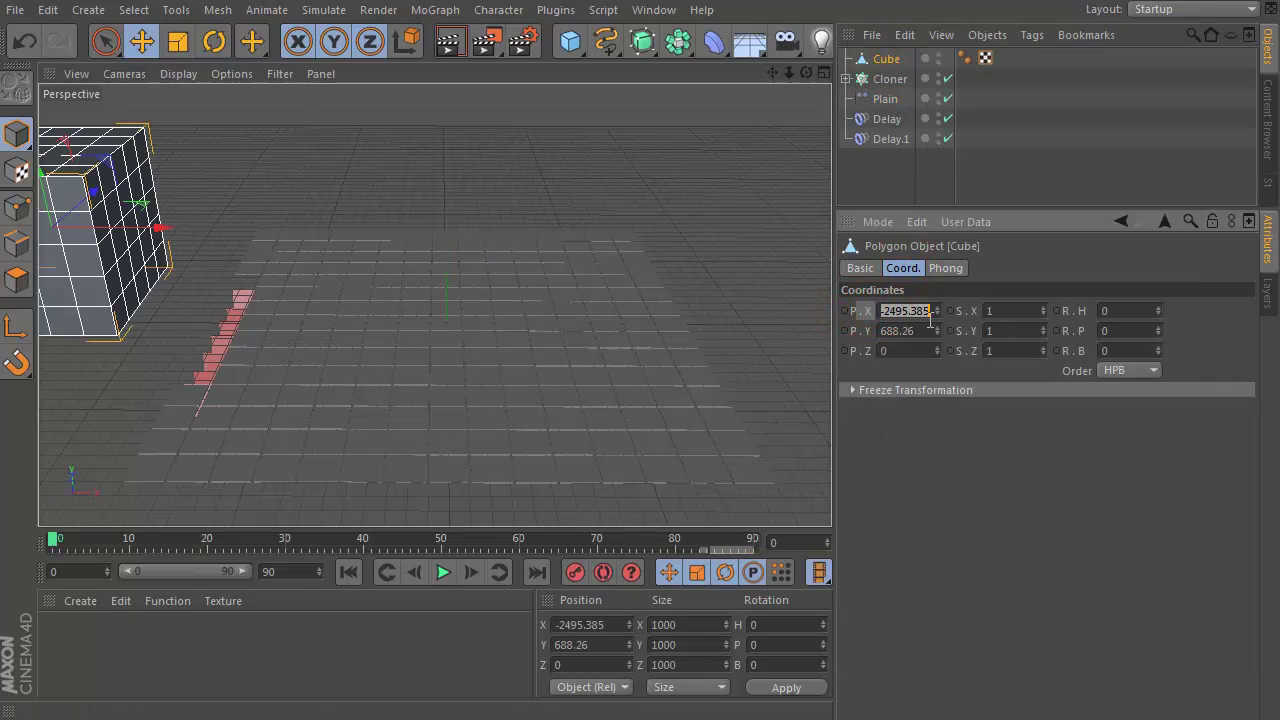
pyautogui.write('0')
pyautogui.press('Return')
pyautogui.click(924, 331)
pyautogui.write('700')
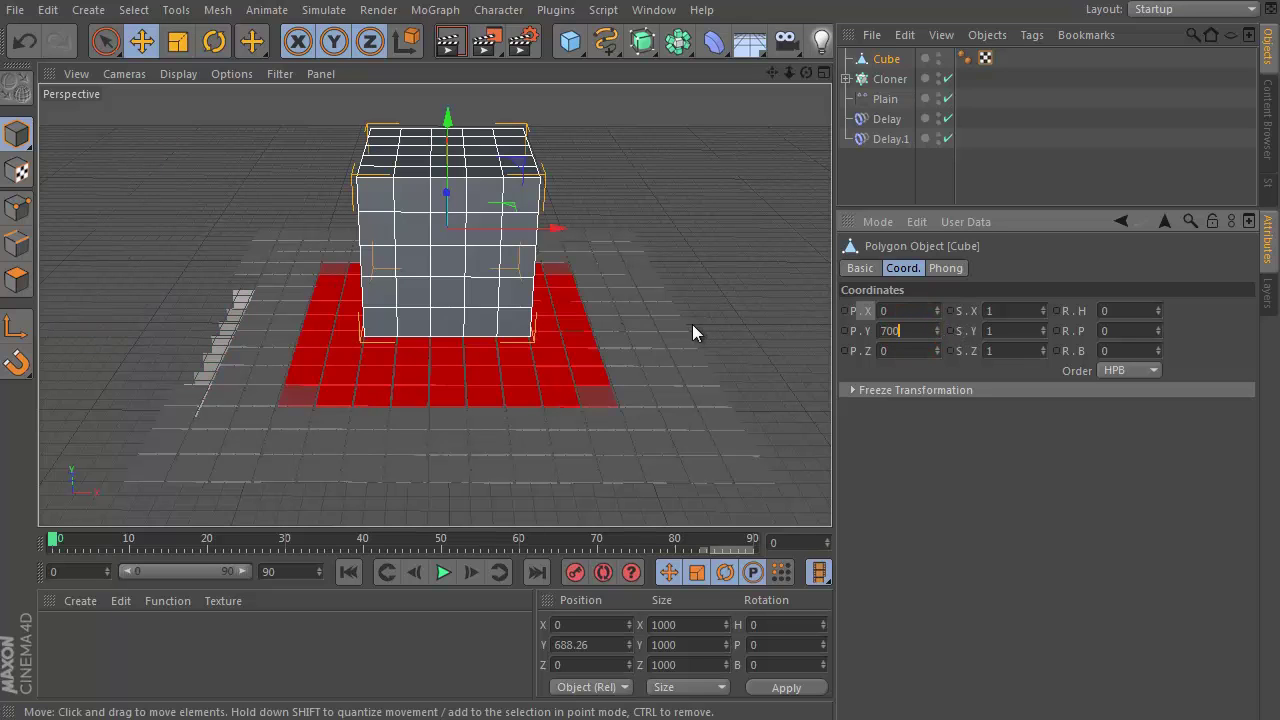
pyautogui.press('Return')
# Play the animation and raise the large cube to a Y position of 1000.
pyautogui.keyDown('alt'); pyautogui.moveTo(300, 265); pyautogui.dragTo(400, 244); pyautogui.keyUp('alt')
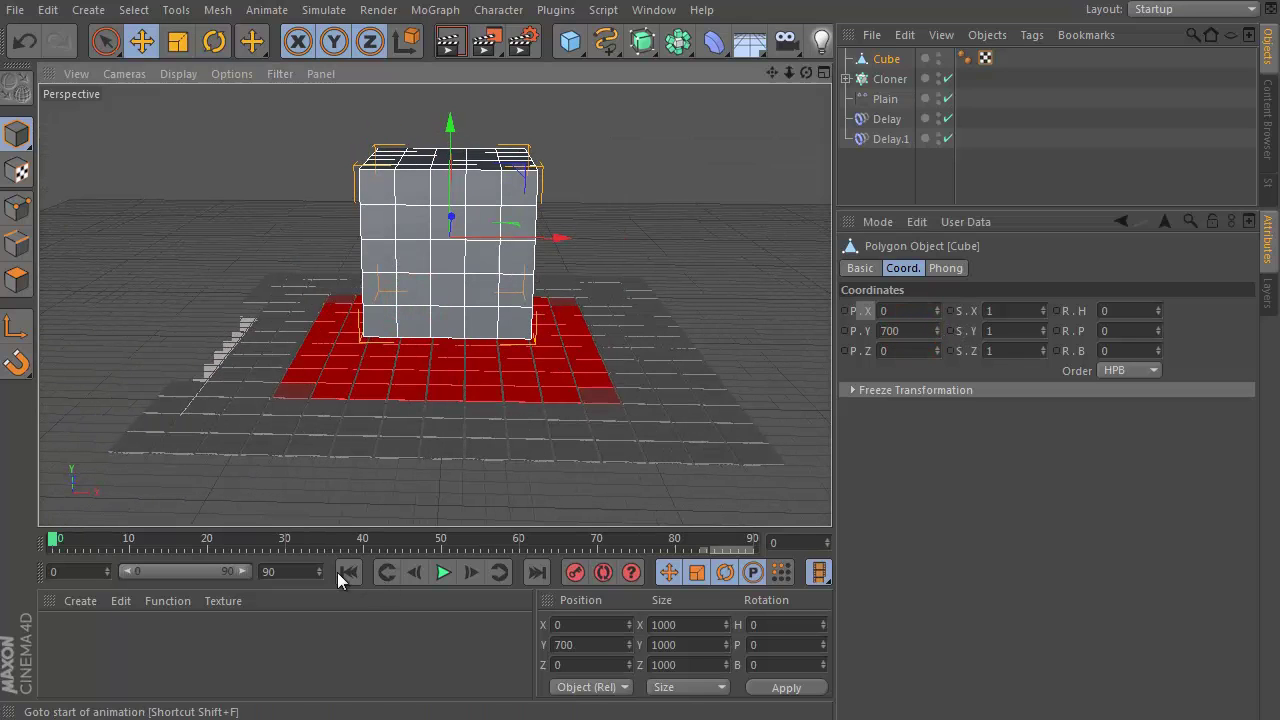
pyautogui.click(443, 572)
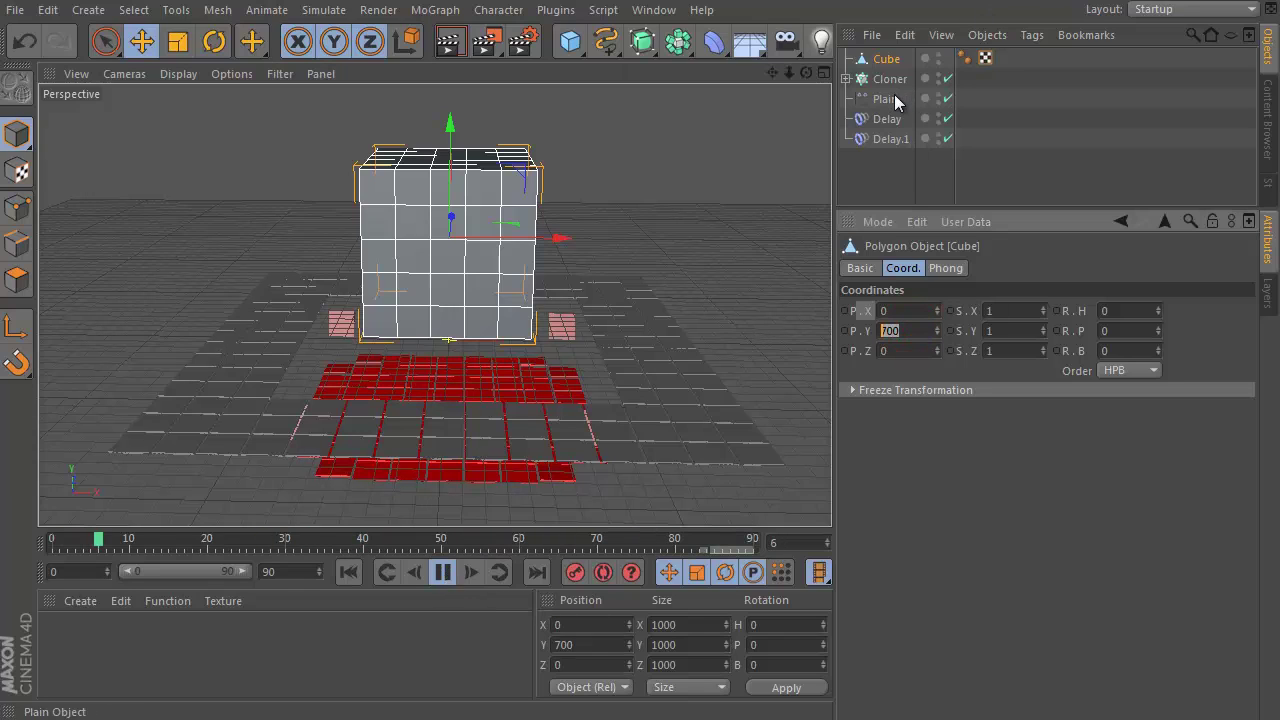
pyautogui.write('0000')
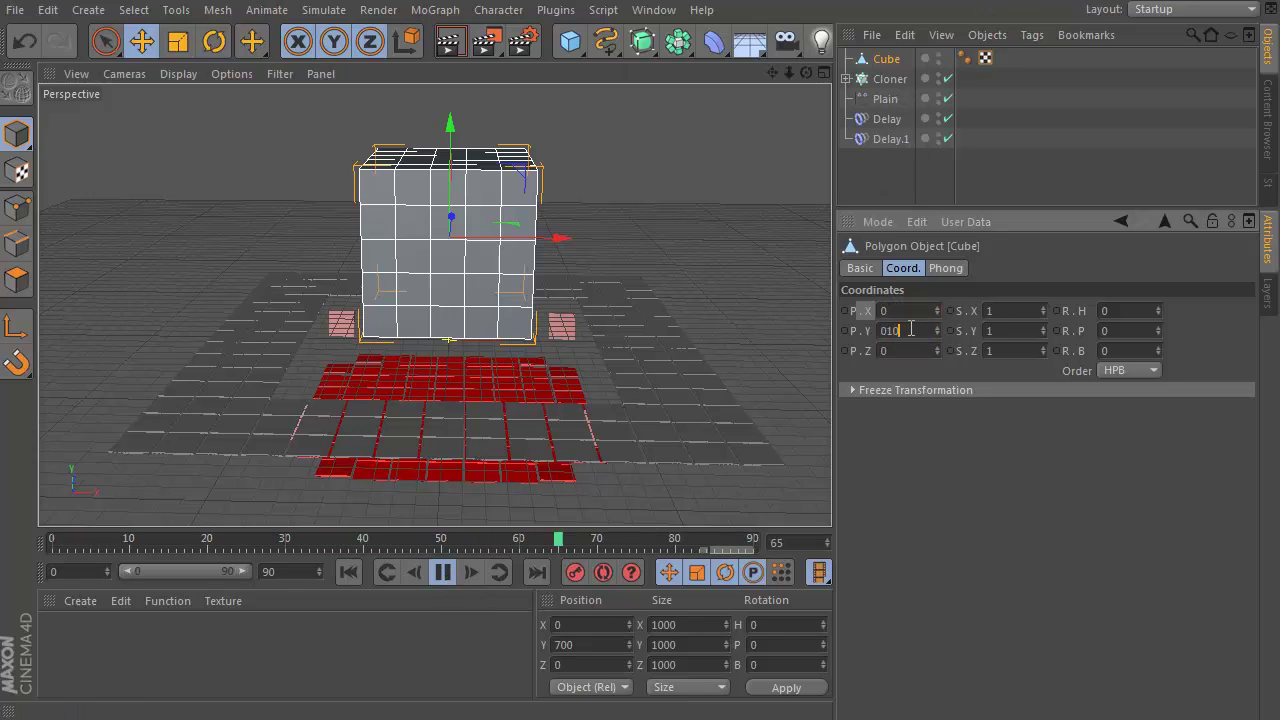
pyautogui.press('Return')
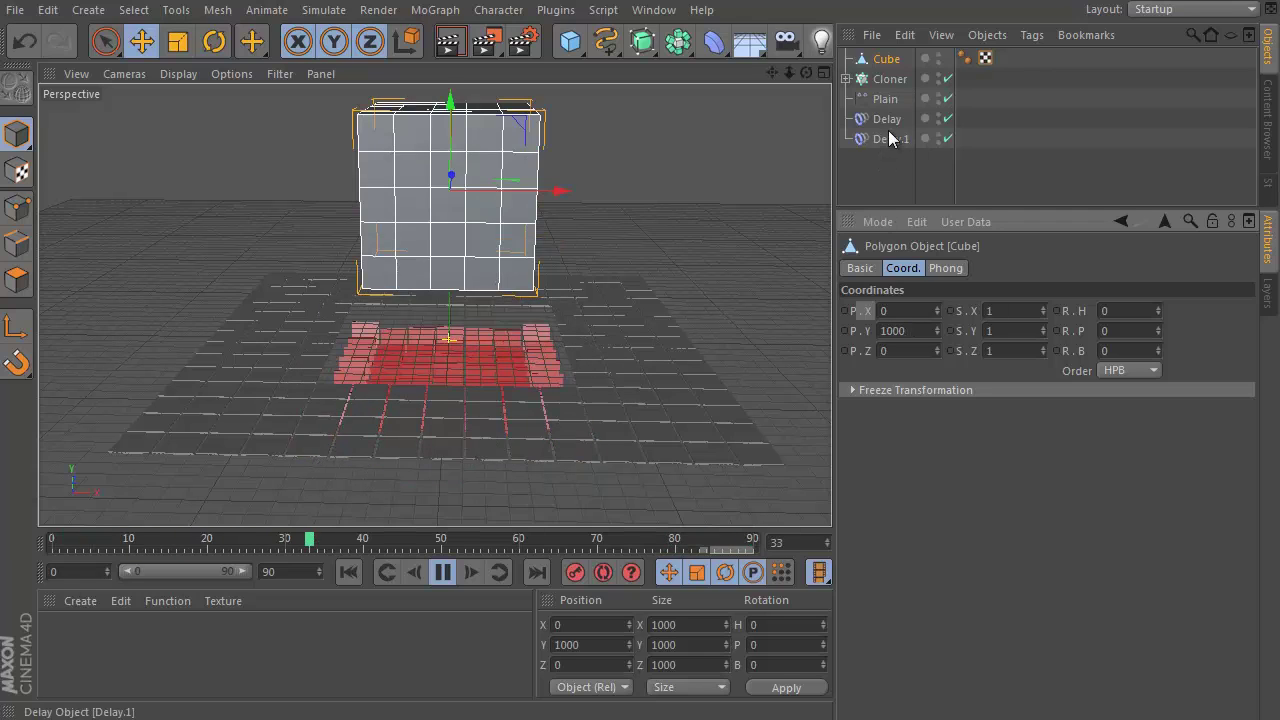
# Set the Plain effector's falloff sample distance to 250.
pyautogui.click(885, 98)
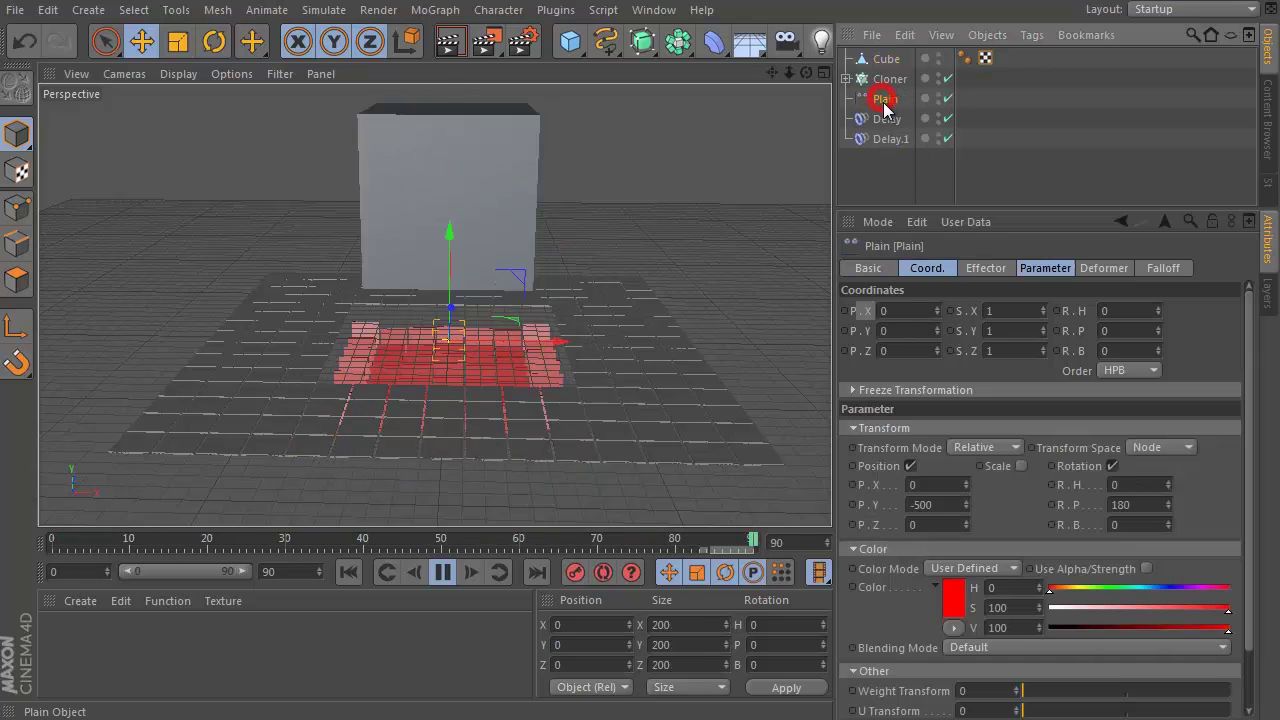
pyautogui.click(1155, 269)
pyautogui.click(955, 388)
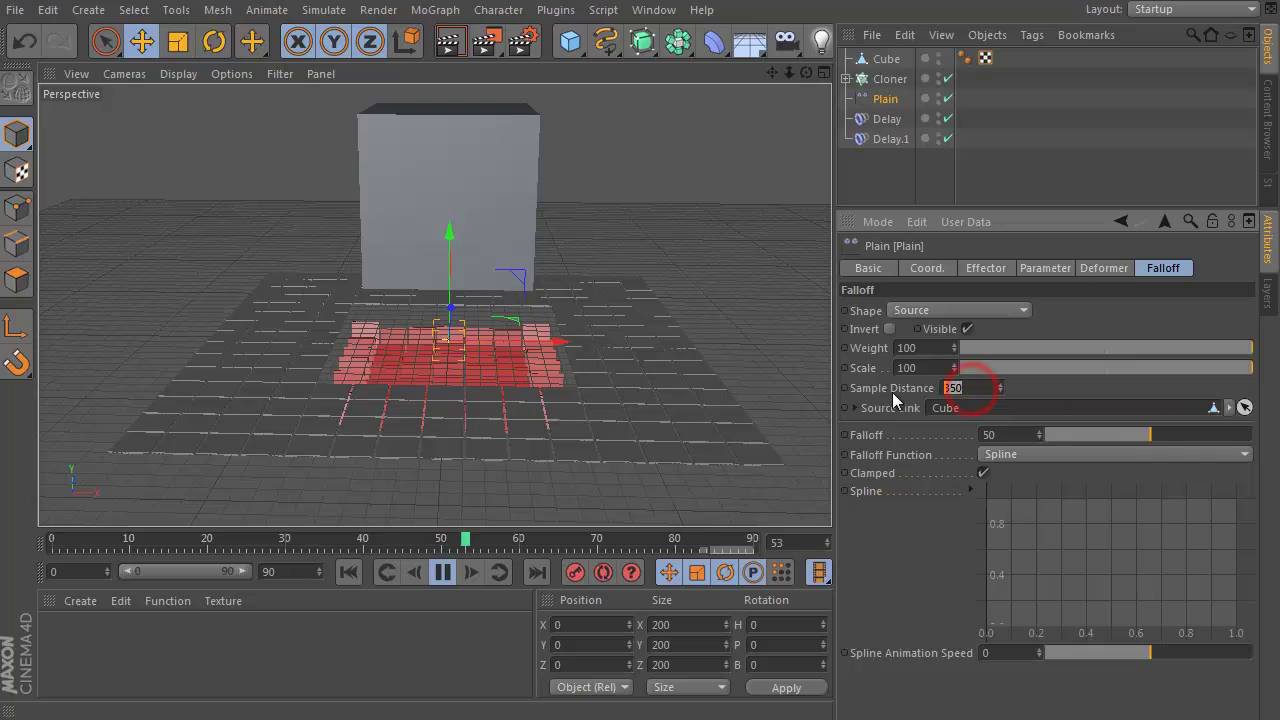
pyautogui.write('250')
pyautogui.press('Return')
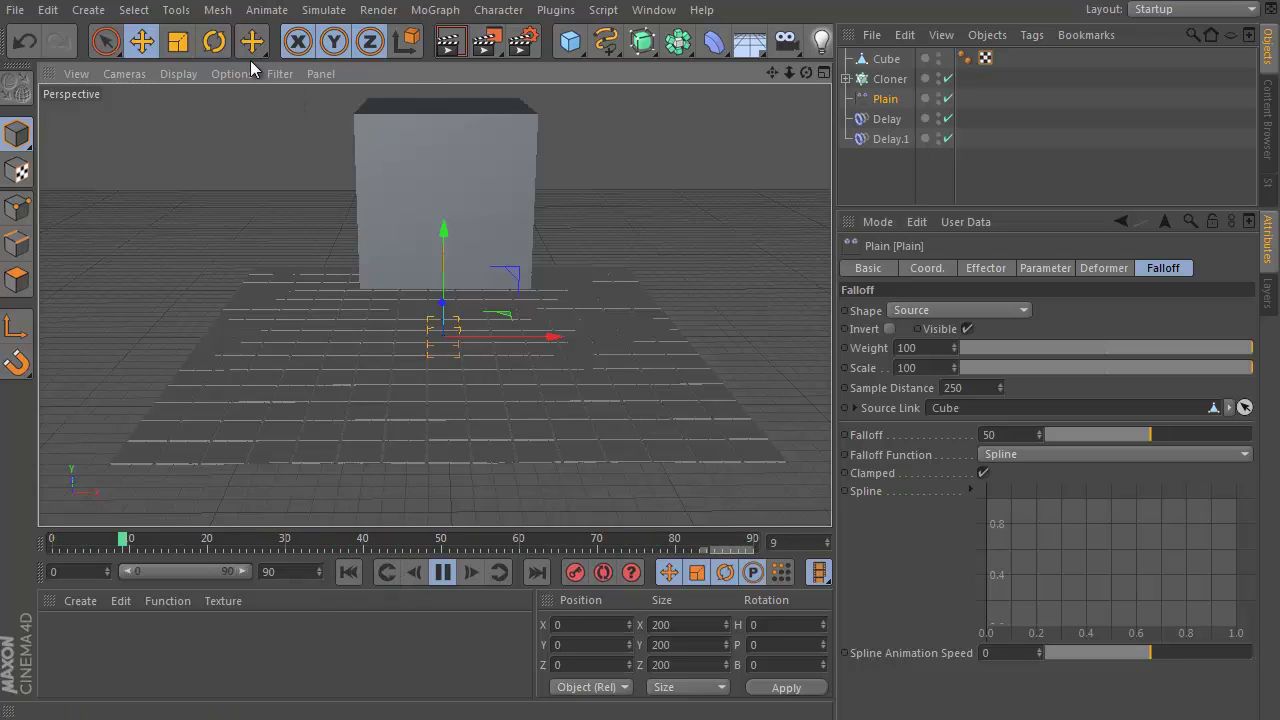
# Hide the grid in the perspective view and select the large cube.
pyautogui.click(280, 73)
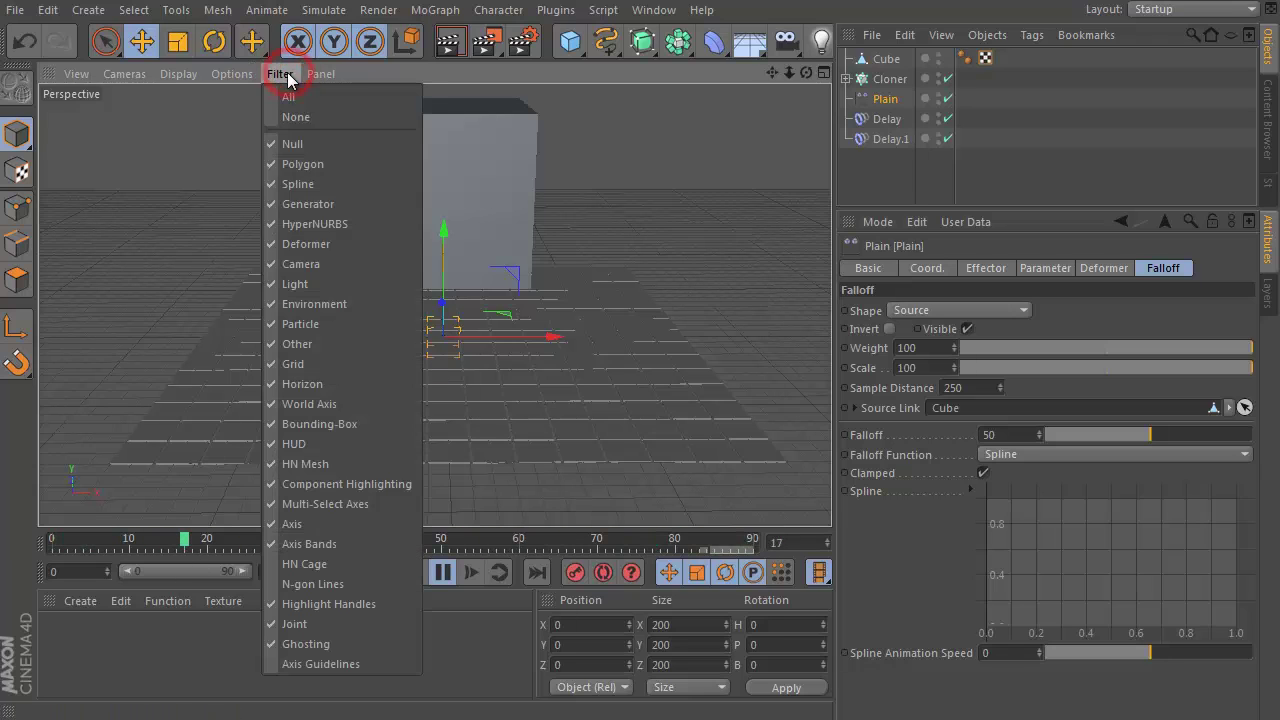
pyautogui.click(305, 362)
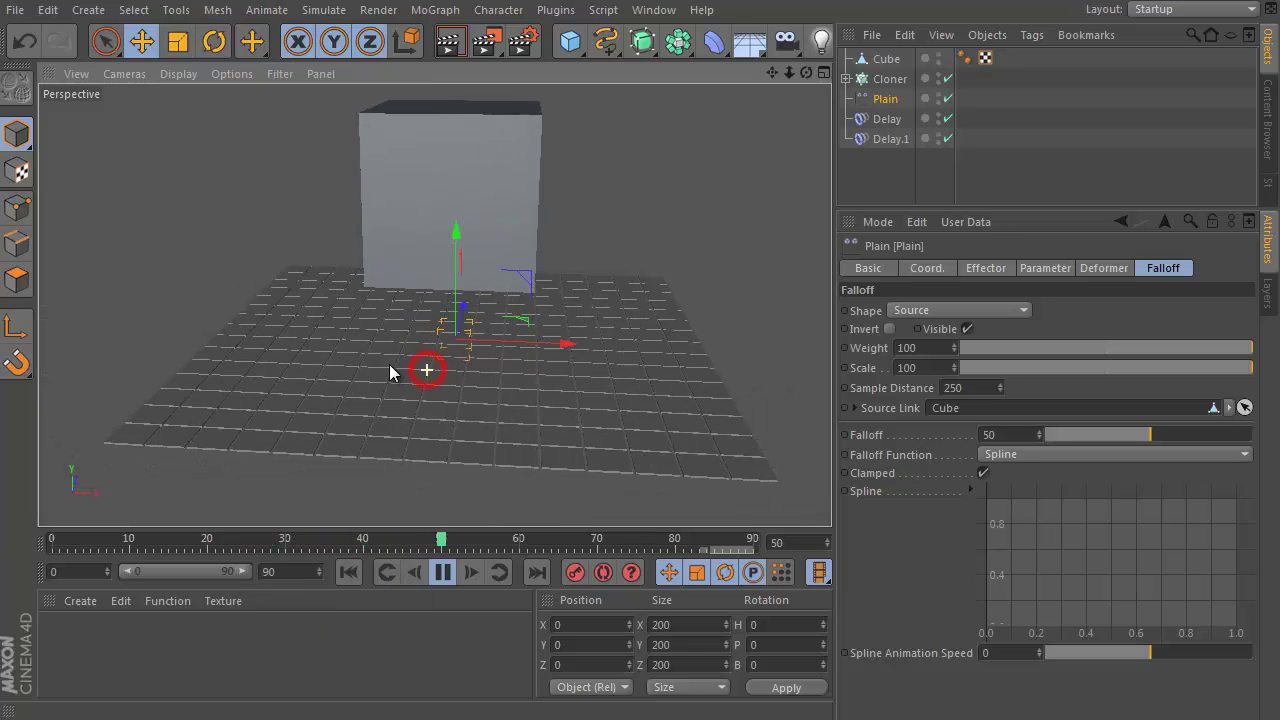
pyautogui.click(887, 58)
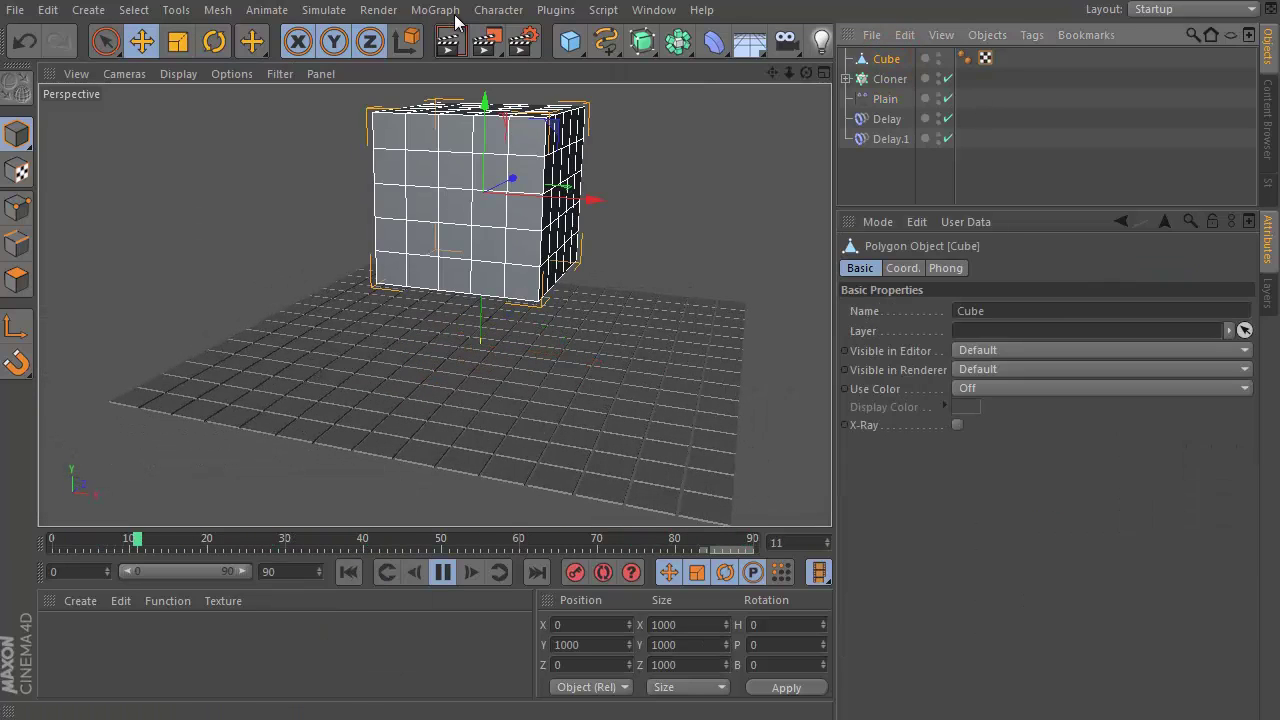
# Place the large cube inside a Fracture object and add a Sound effector to it.
pyautogui.click(445, 12)
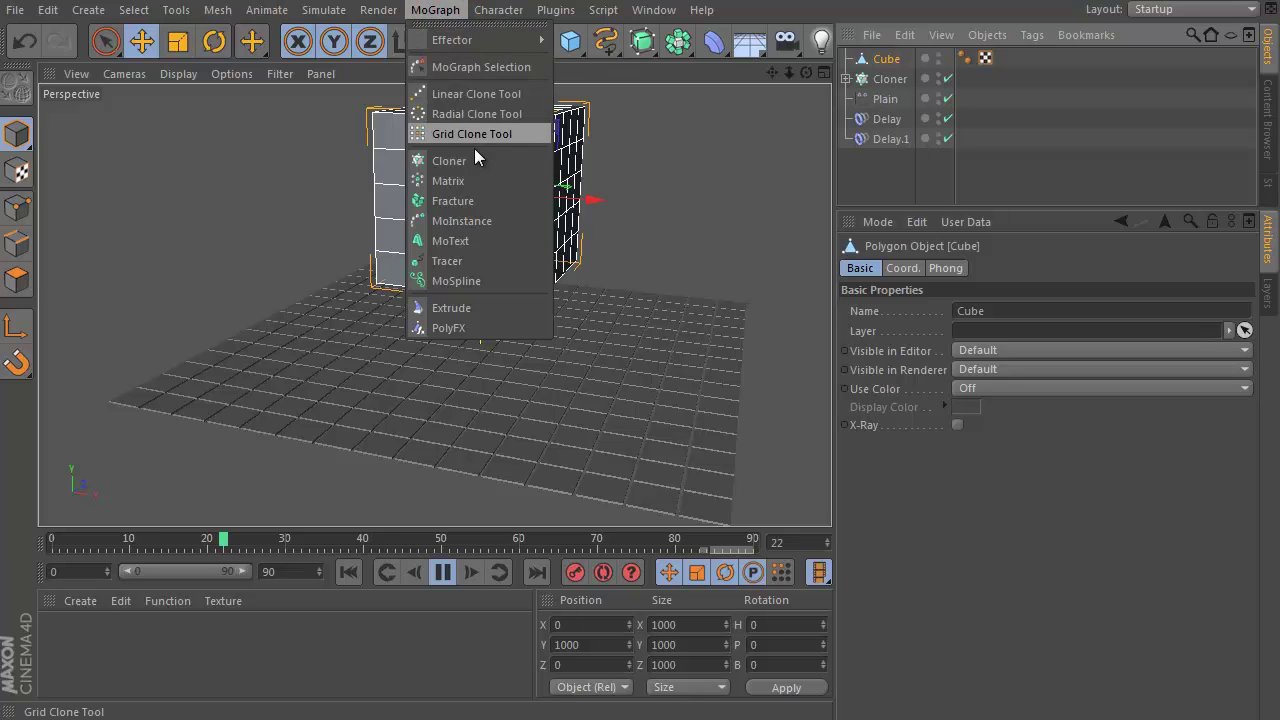
pyautogui.keyDown('alt'); pyautogui.click(476, 200); pyautogui.keyUp('alt')
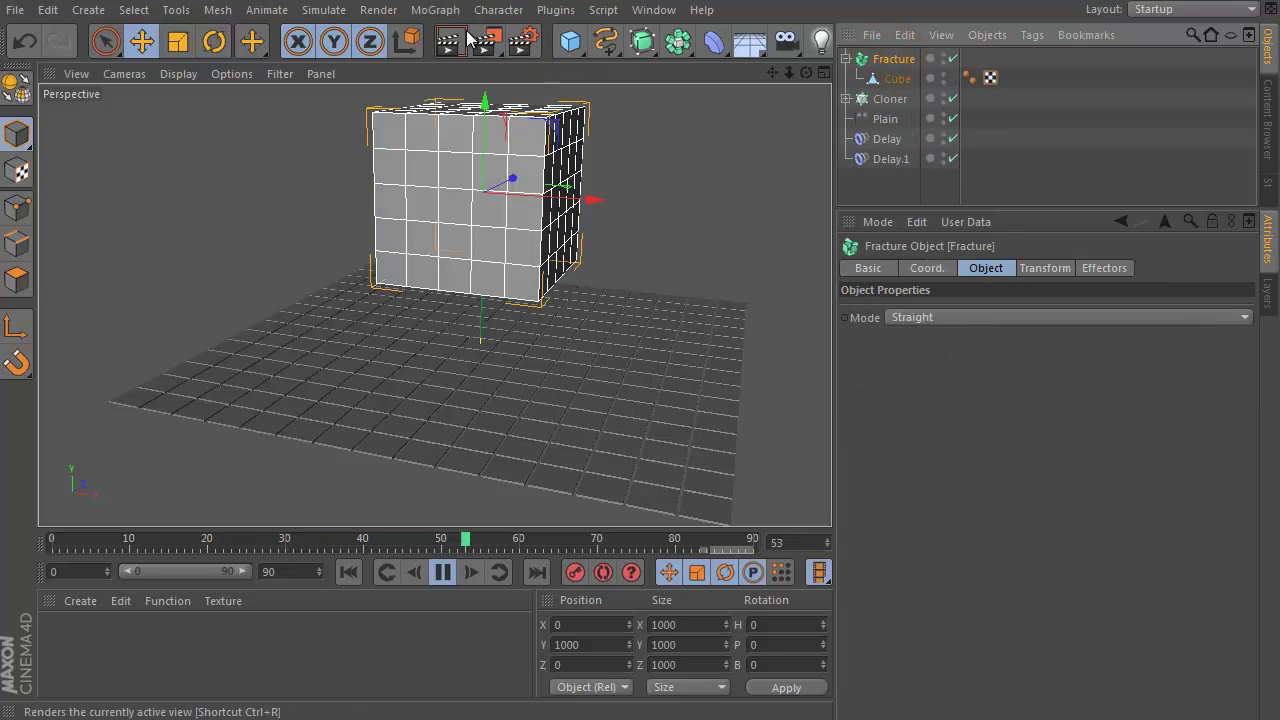
pyautogui.click(442, 12)
pyautogui.moveTo(476, 46)
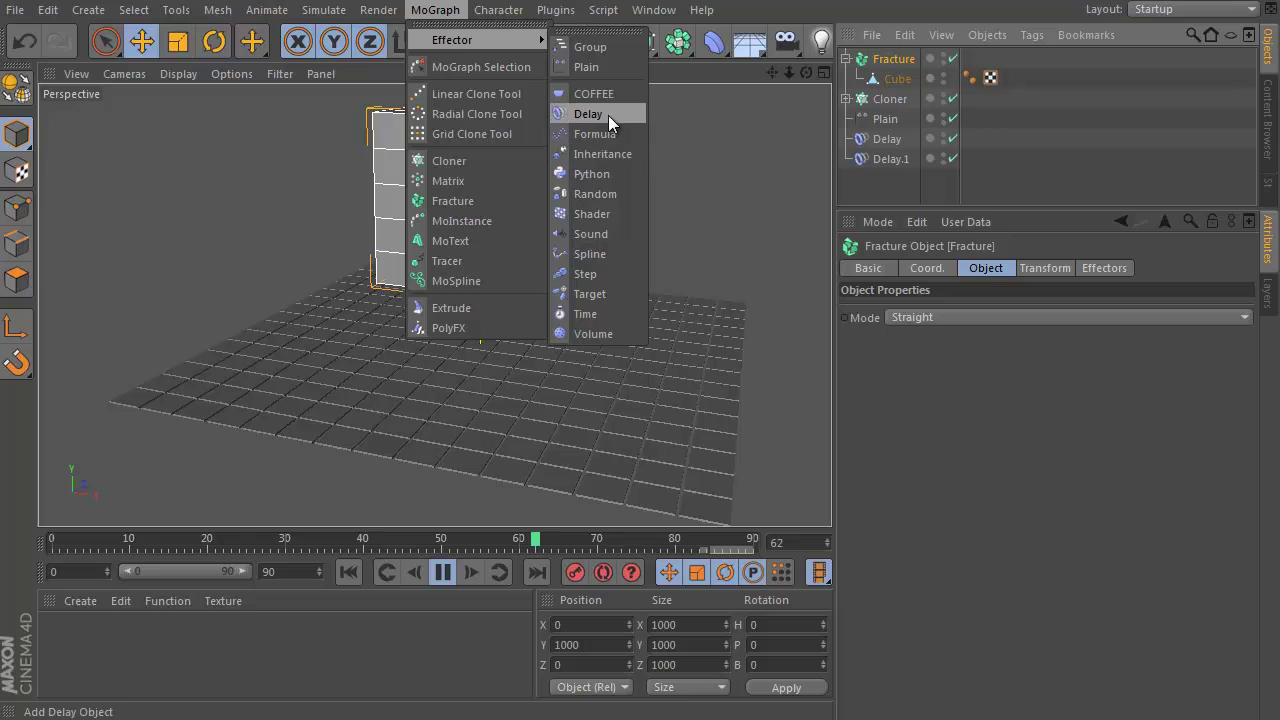
pyautogui.click(601, 233)
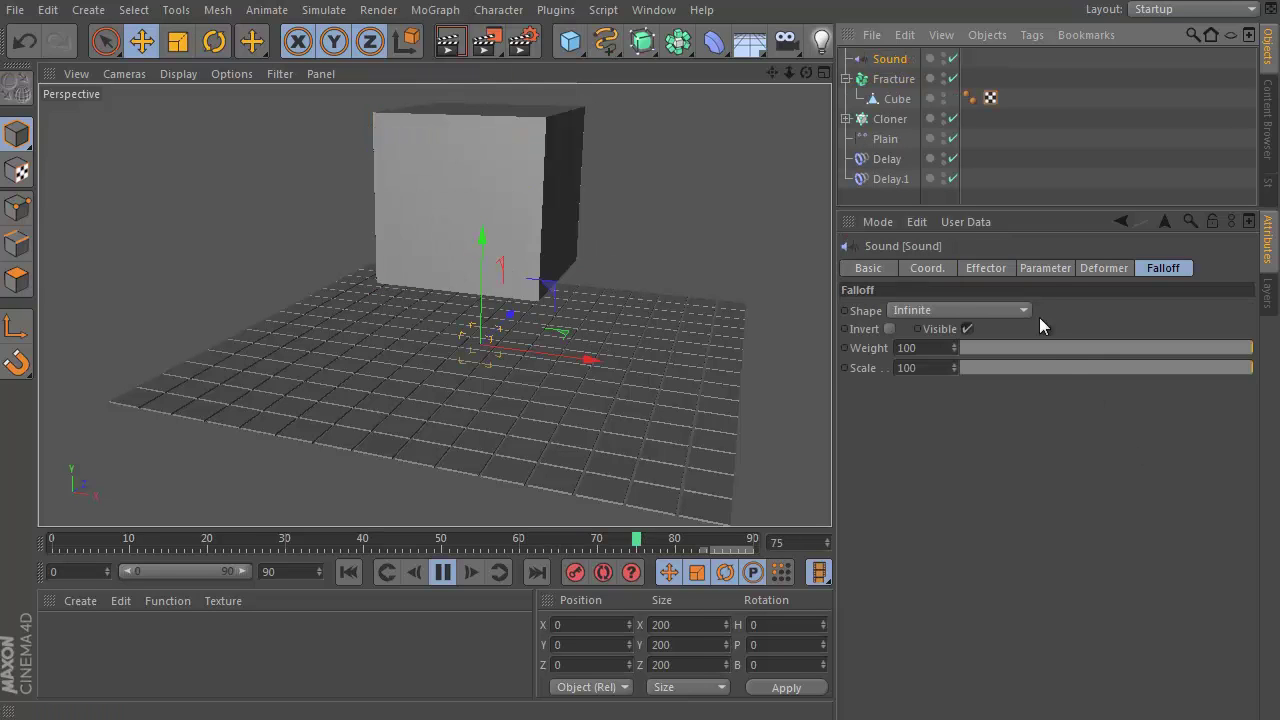
# Load sample.wav as the Sound effector's sound file.
pyautogui.click(988, 268)
pyautogui.click(1223, 375)
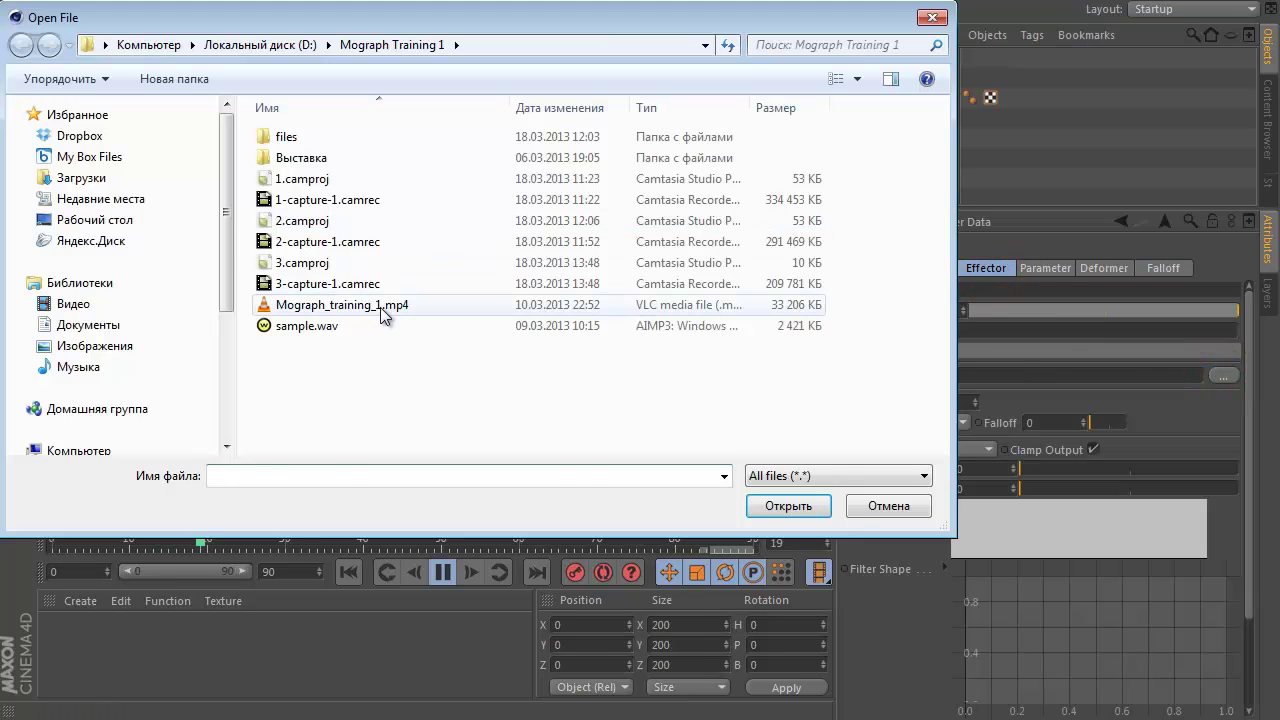
pyautogui.doubleClick(340, 322)
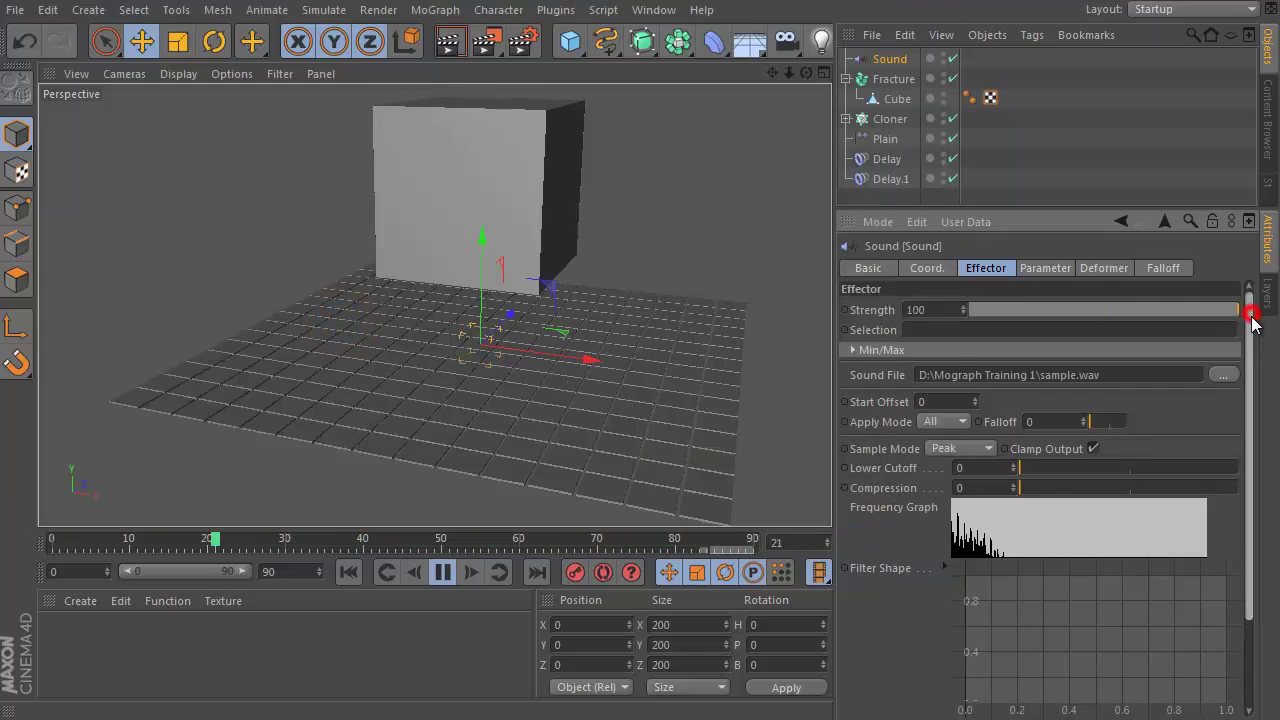
# Extend the animation to 250 frames, replay it from the start, and turn off sound scrubbing for the Sound effector.
pyautogui.moveTo(1249, 309); pyautogui.dragTo(1257, 477)
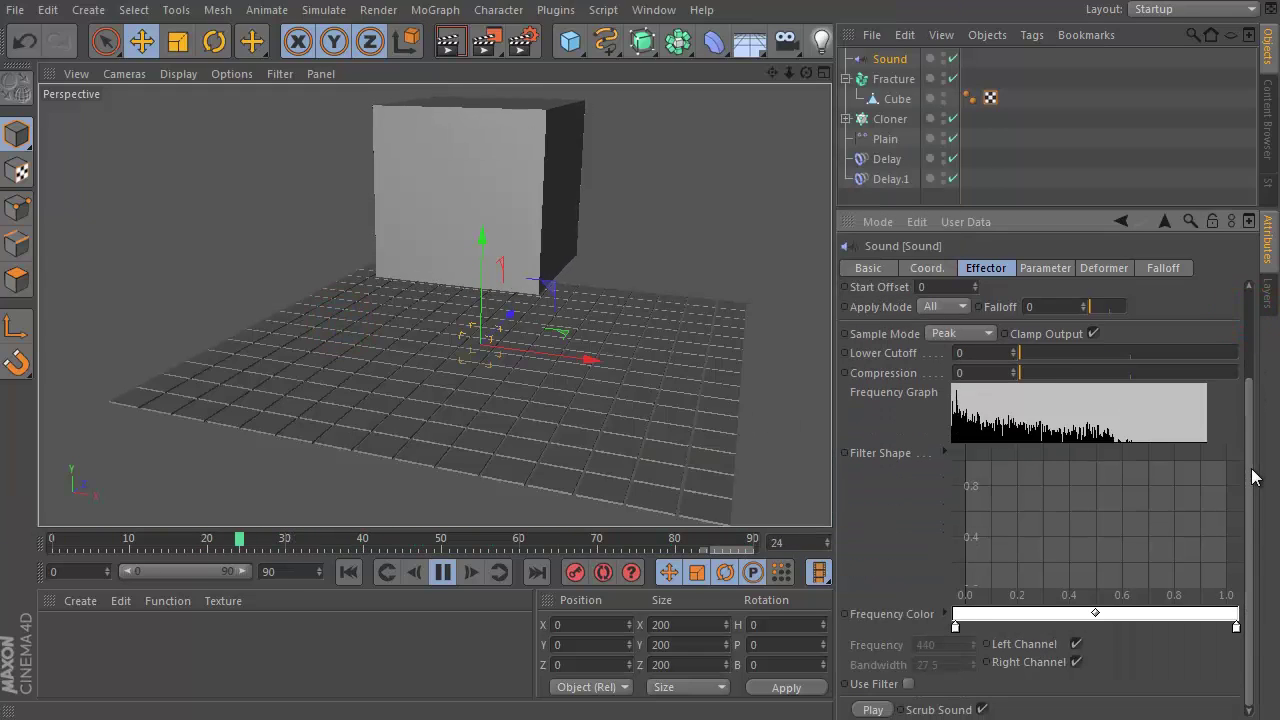
pyautogui.doubleClick(300, 571)
pyautogui.write('2')
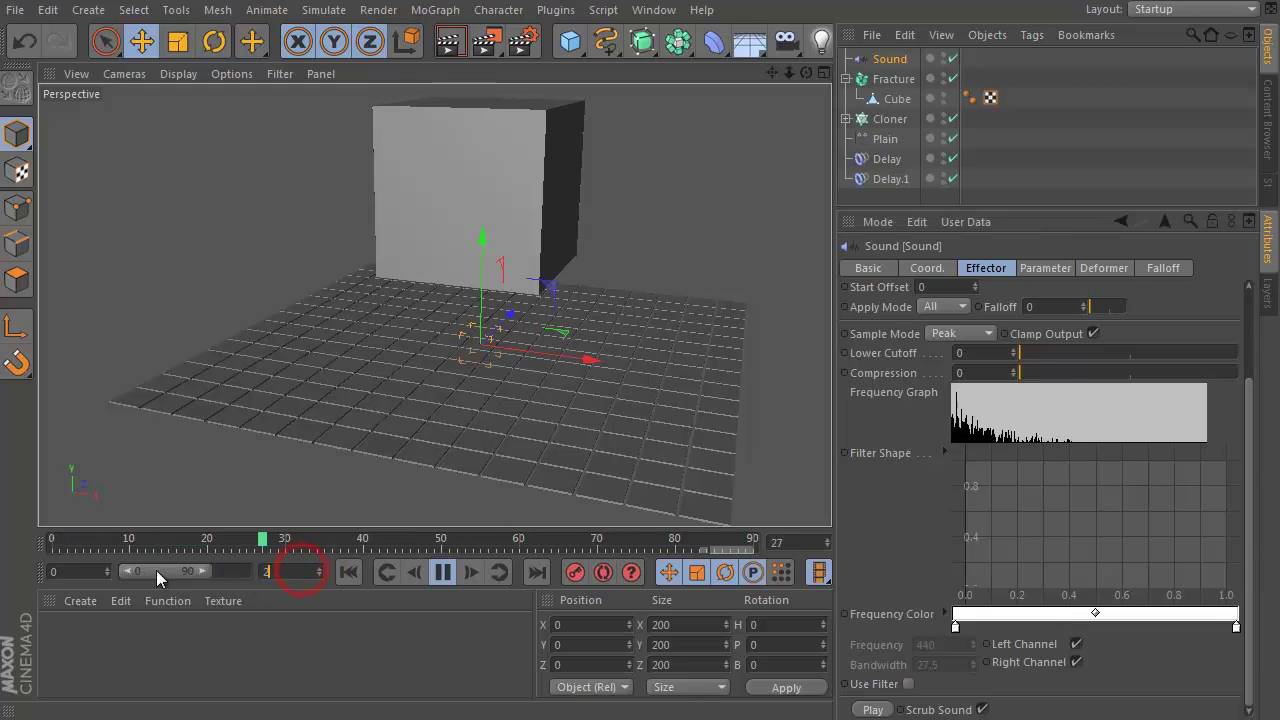
pyautogui.write('50')
pyautogui.press('Return')
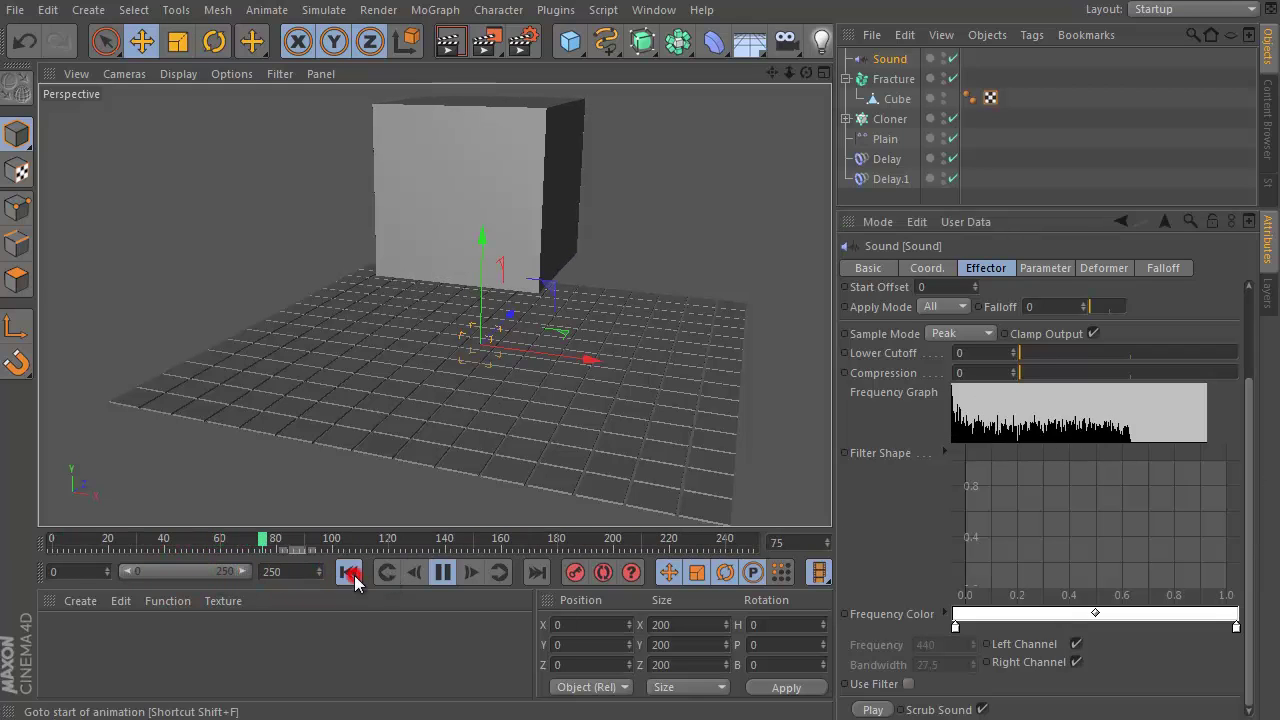
pyautogui.click(352, 575)
pyautogui.click(983, 709)
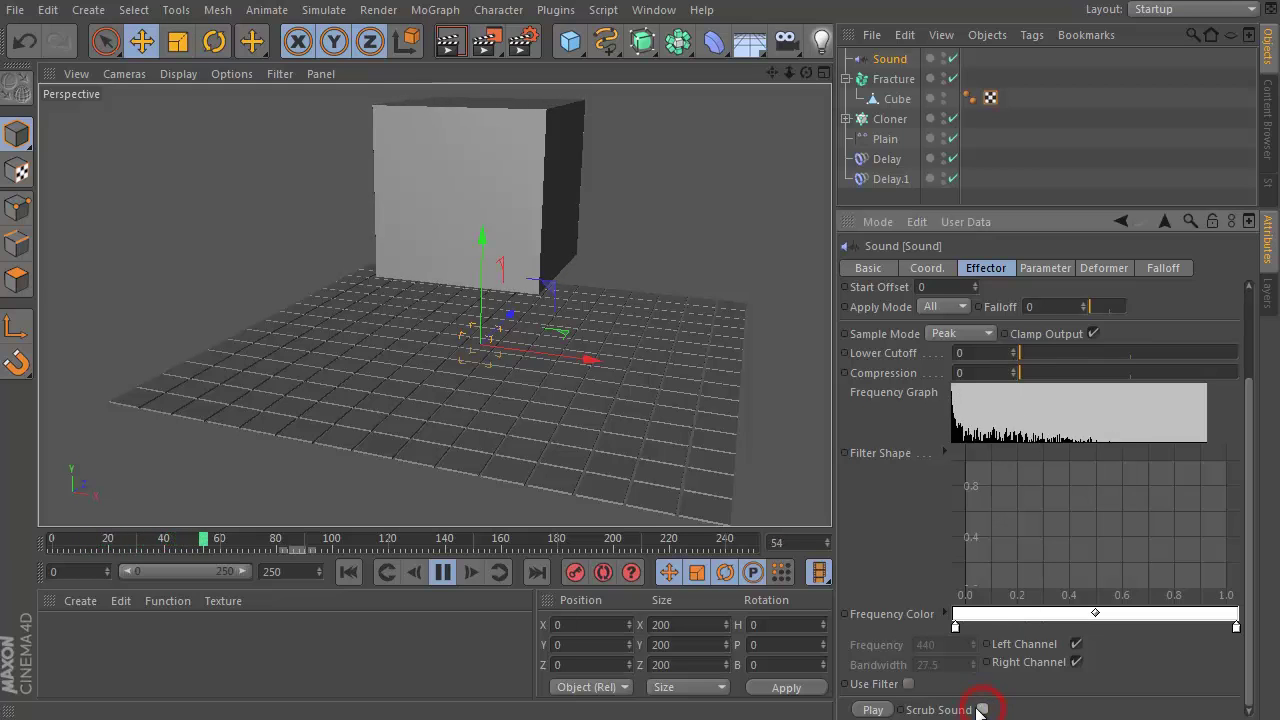
# Enable the Sound effector's filter with a frequency of 0.01 and a bandwidth of 100.
pyautogui.click(908, 684)
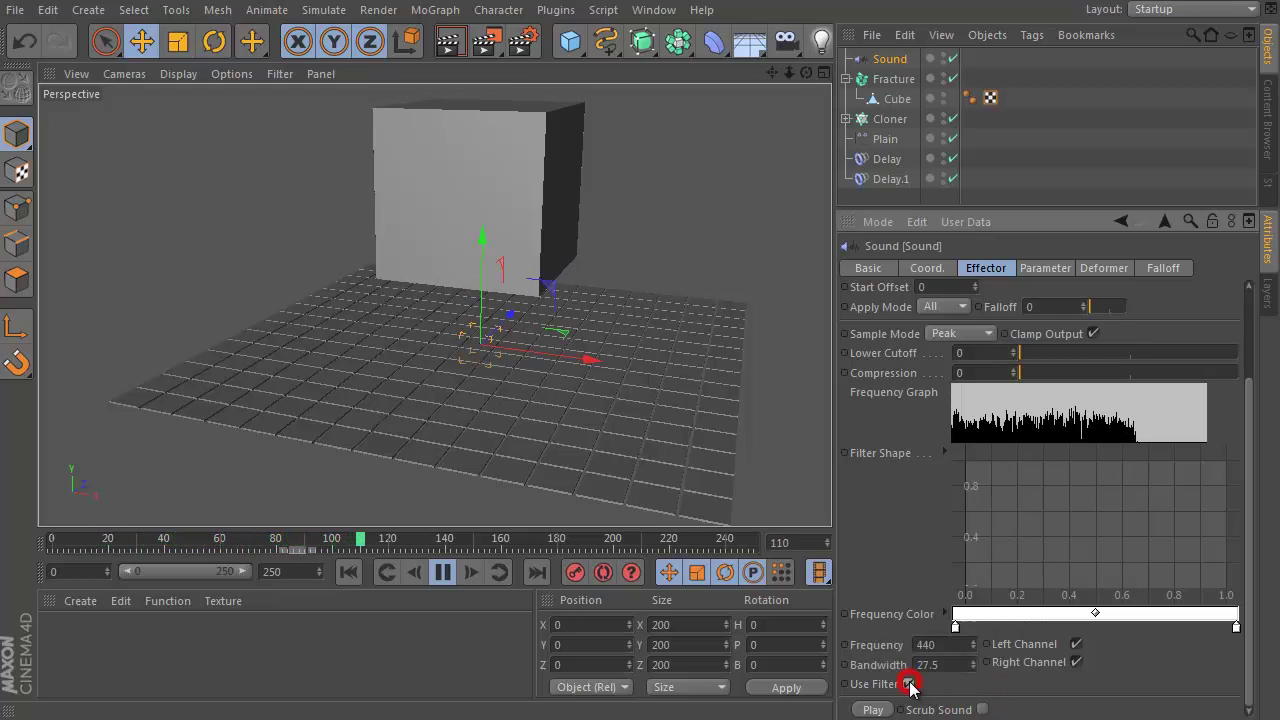
pyautogui.doubleClick(938, 644)
pyautogui.write('01')
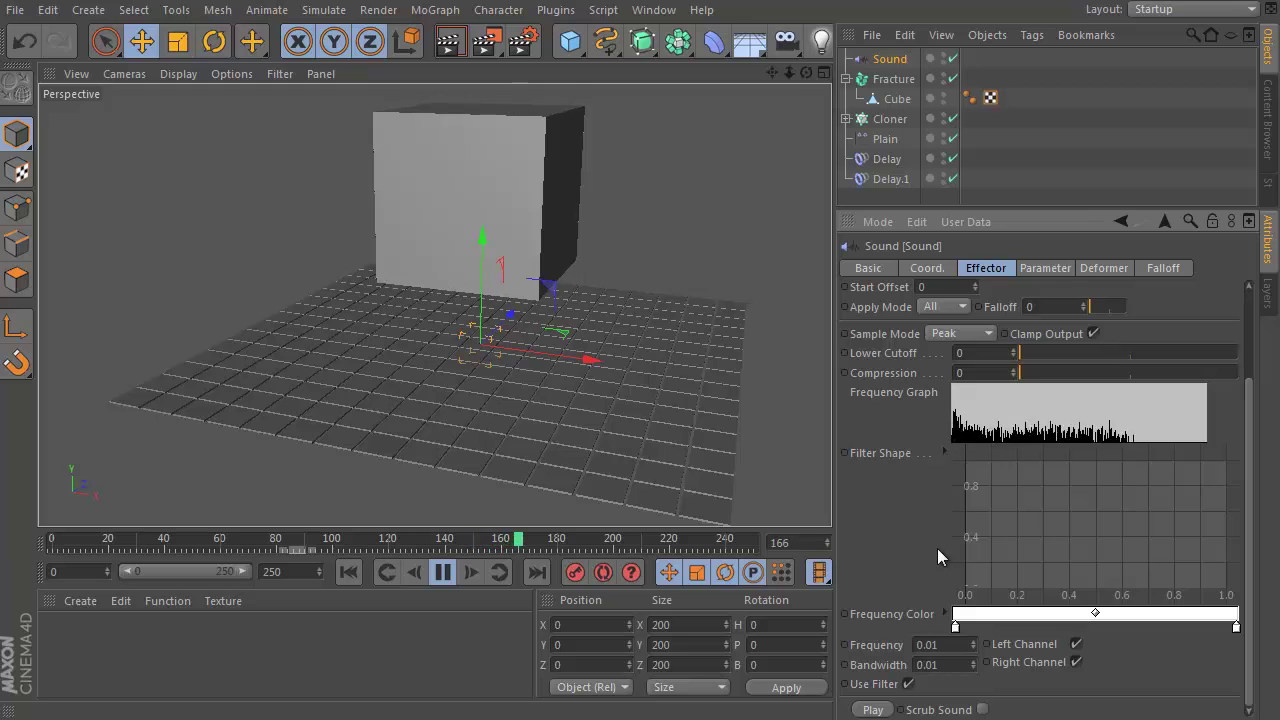
pyautogui.doubleClick(935, 664)
pyautogui.write('100')
pyautogui.click(908, 684)
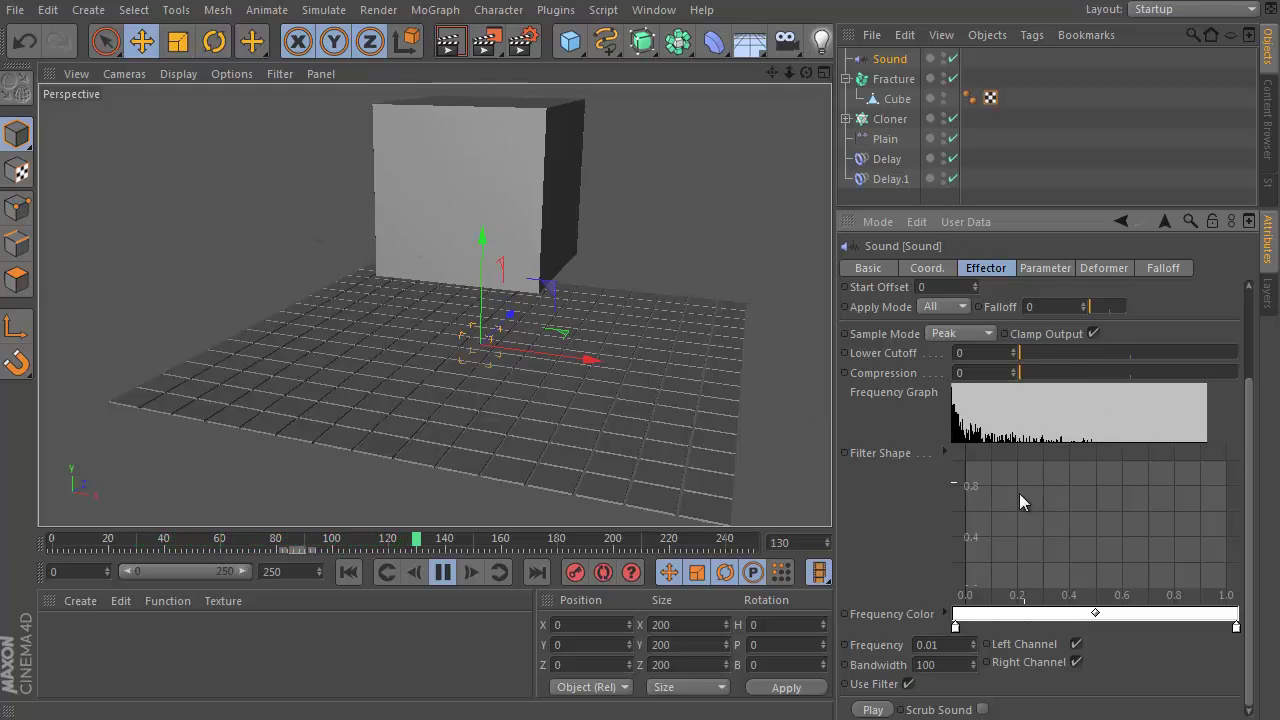
# Raise the Sound effector's lower cutoff to 49 and its filter bandwidth to 1000.
pyautogui.moveTo(1243, 393); pyautogui.dragTo(1260, 335)
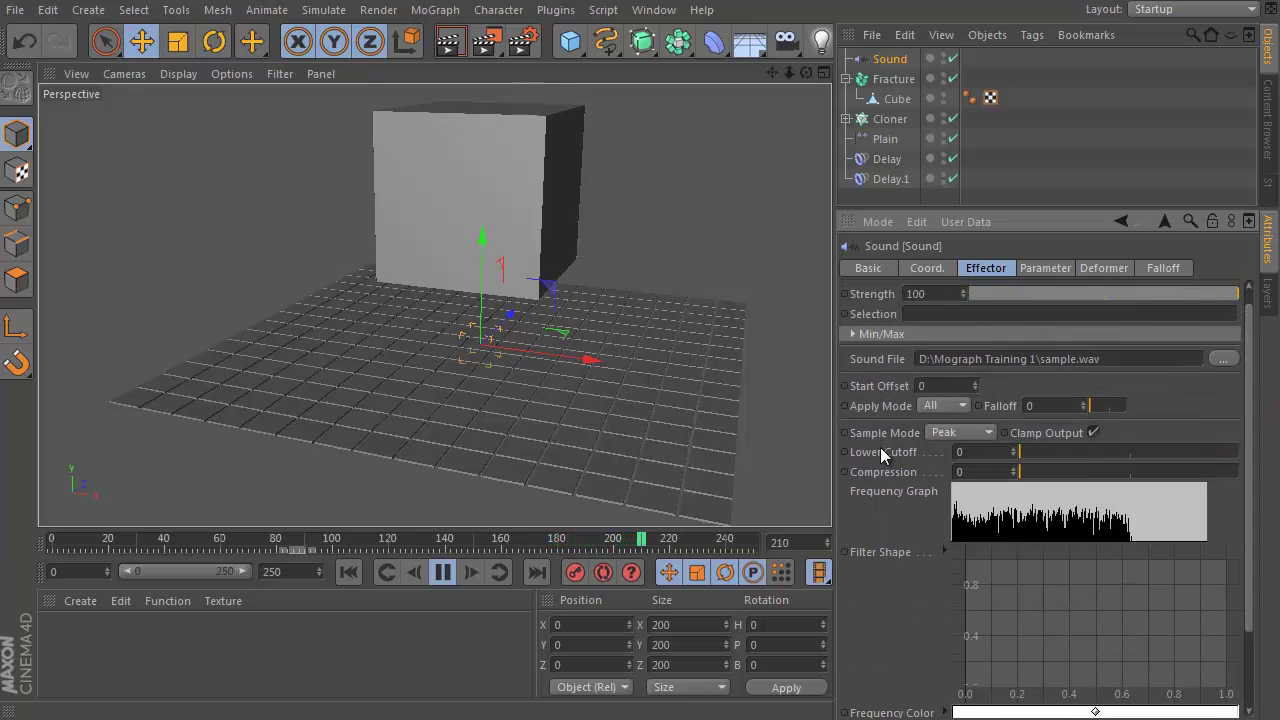
pyautogui.moveTo(1027, 451); pyautogui.dragTo(1127, 449)
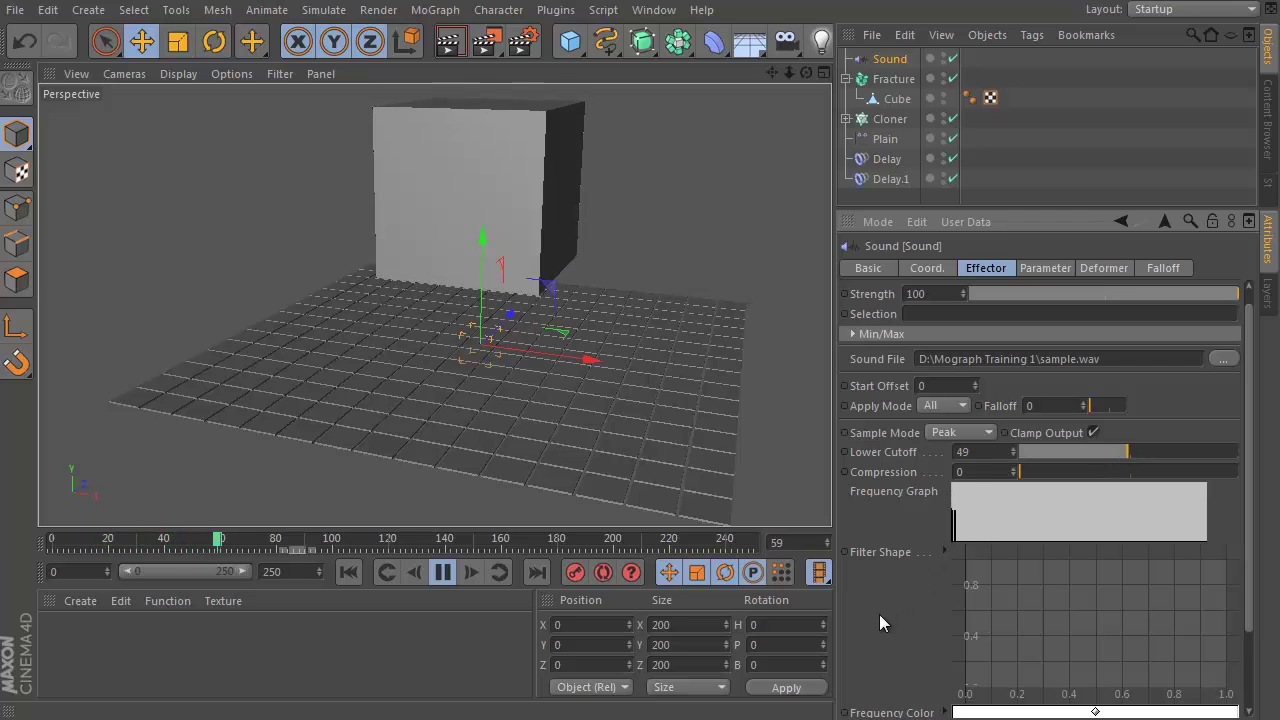
pyautogui.click(890, 678)
pyautogui.scroll(-3, 890, 678)
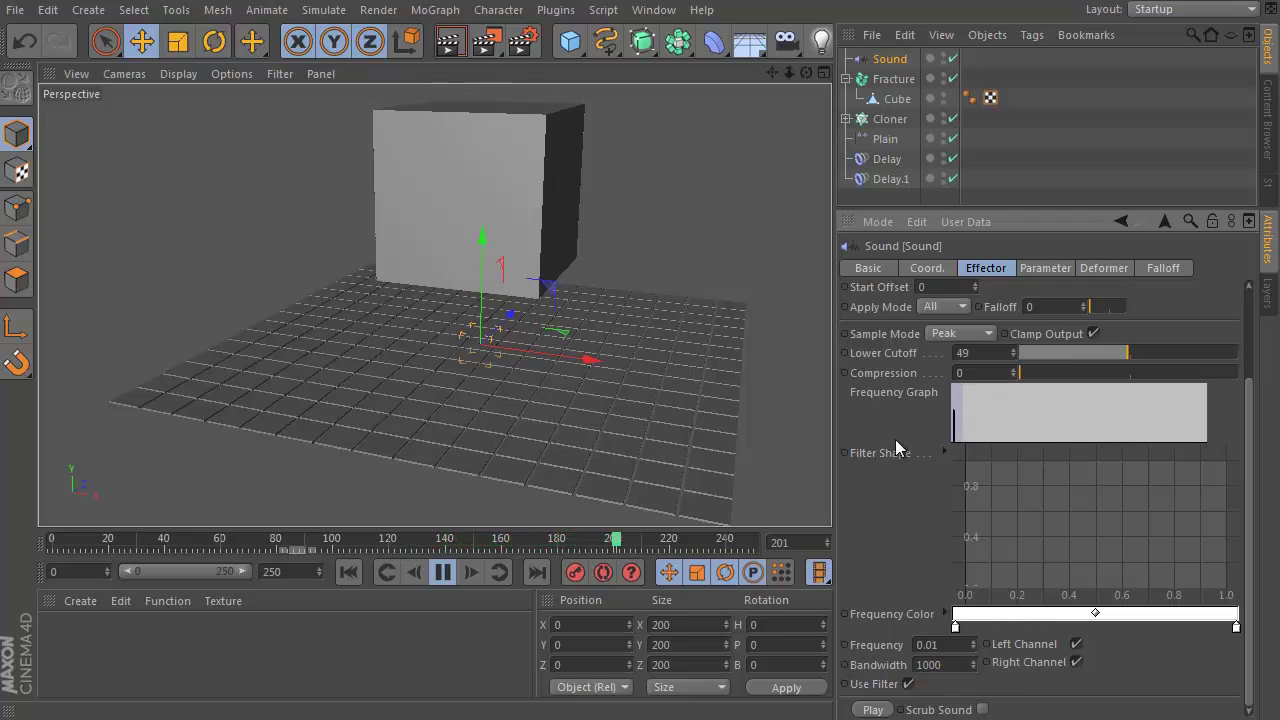
# Set the Sound effector's Y position offset to -1000 and raise its lower cutoff to 83.
pyautogui.click(1045, 268)
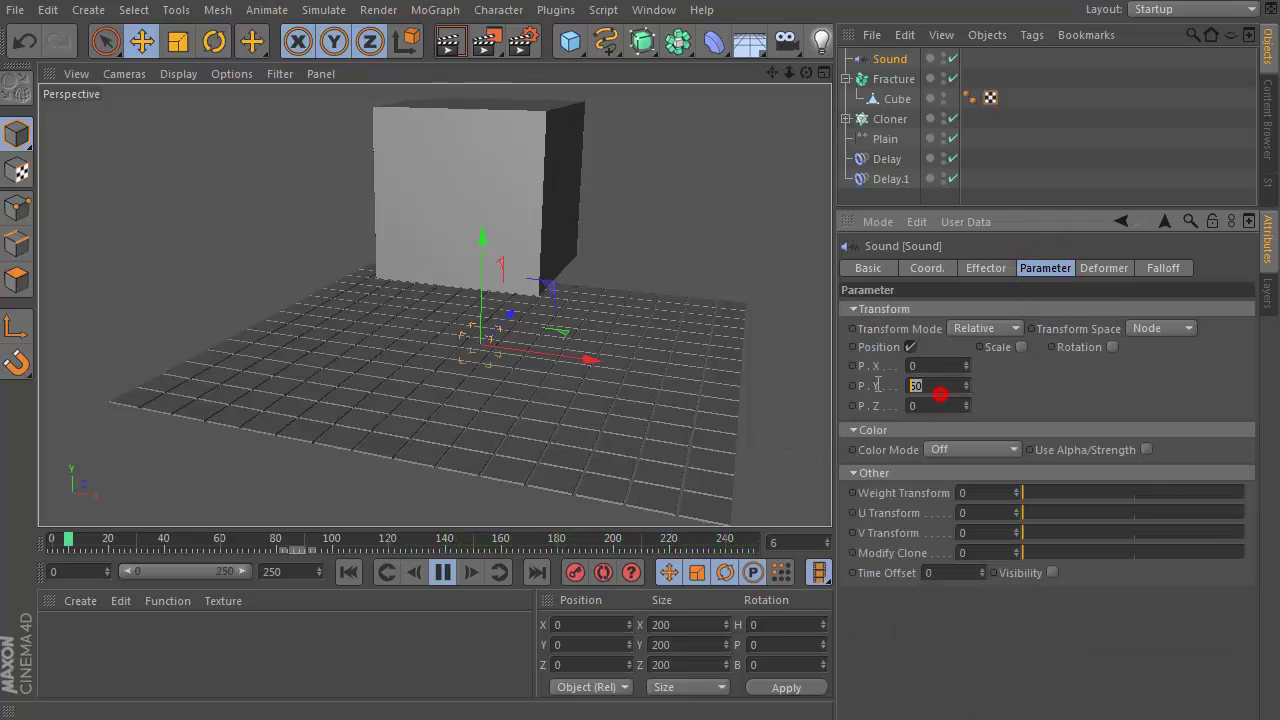
pyautogui.write('-1000')
pyautogui.press('Return')
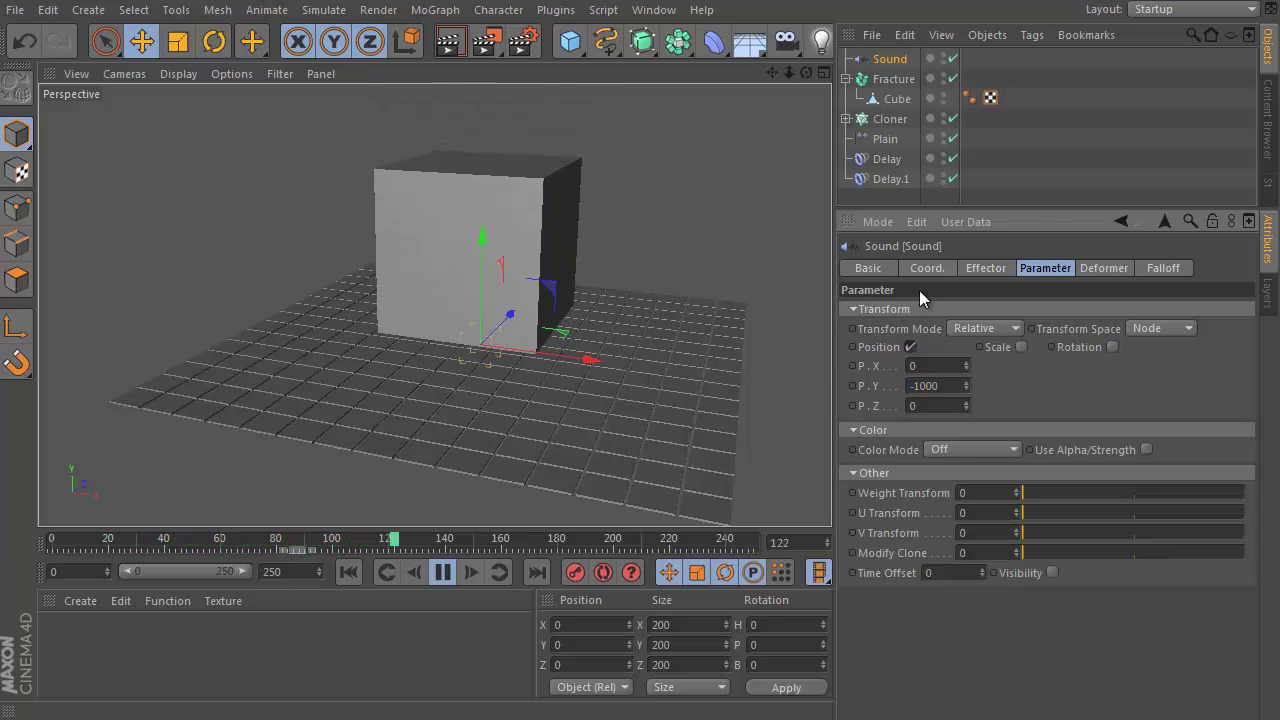
pyautogui.click(986, 268)
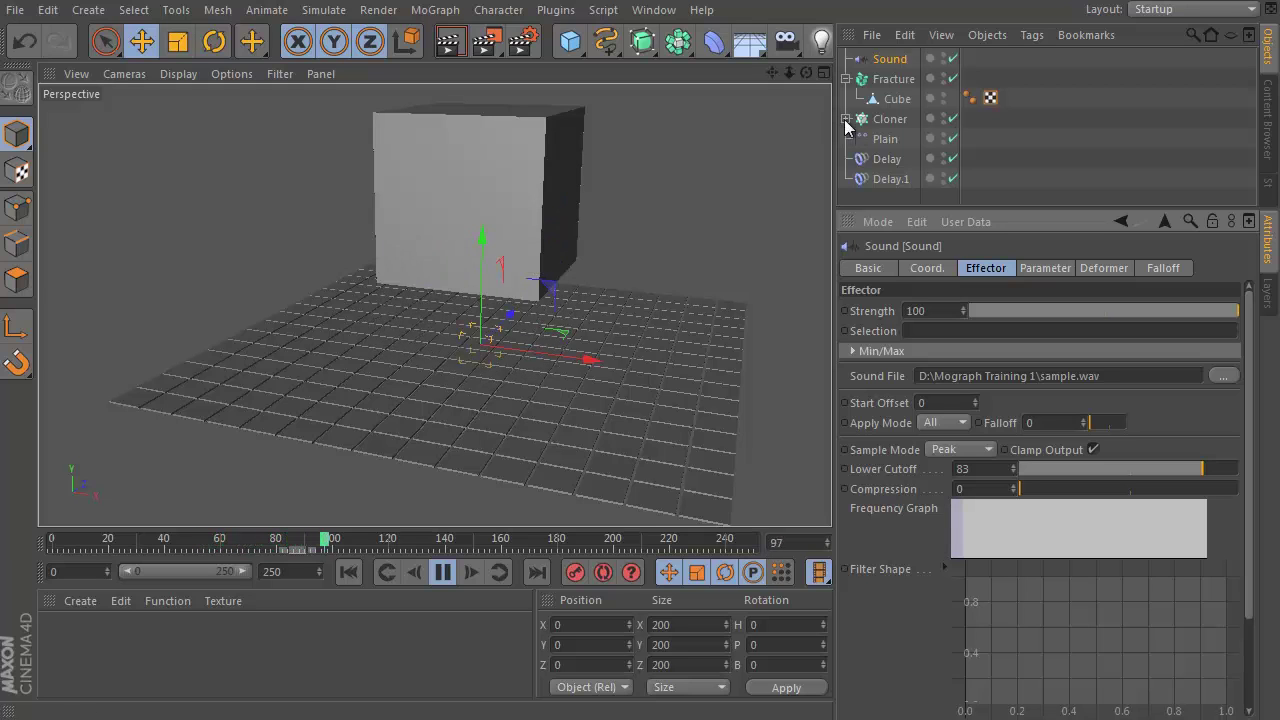
# Add a Delay effector to the Fracture object and set its strength to 70 in Blend mode.
pyautogui.click(846, 79)
pyautogui.click(893, 79)
pyautogui.click(378, 9)
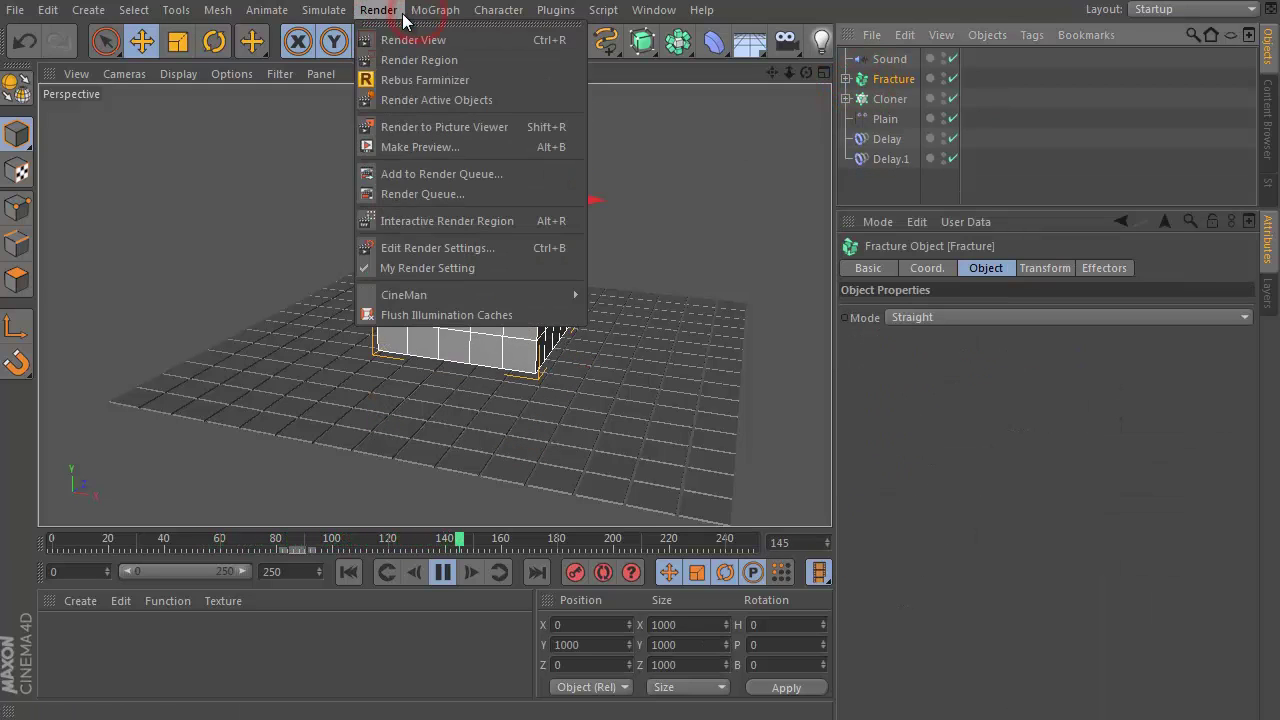
pyautogui.moveTo(460, 39)
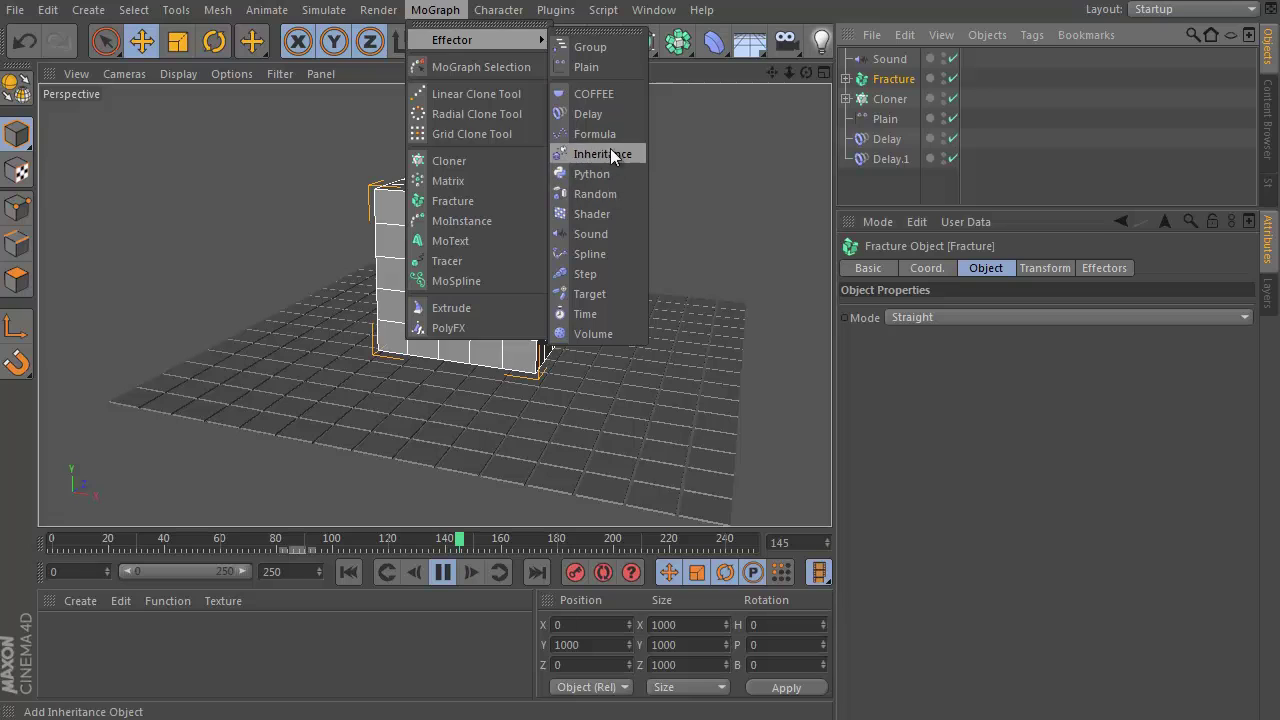
pyautogui.click(610, 117)
pyautogui.moveTo(1100, 310); pyautogui.dragTo(1173, 310)
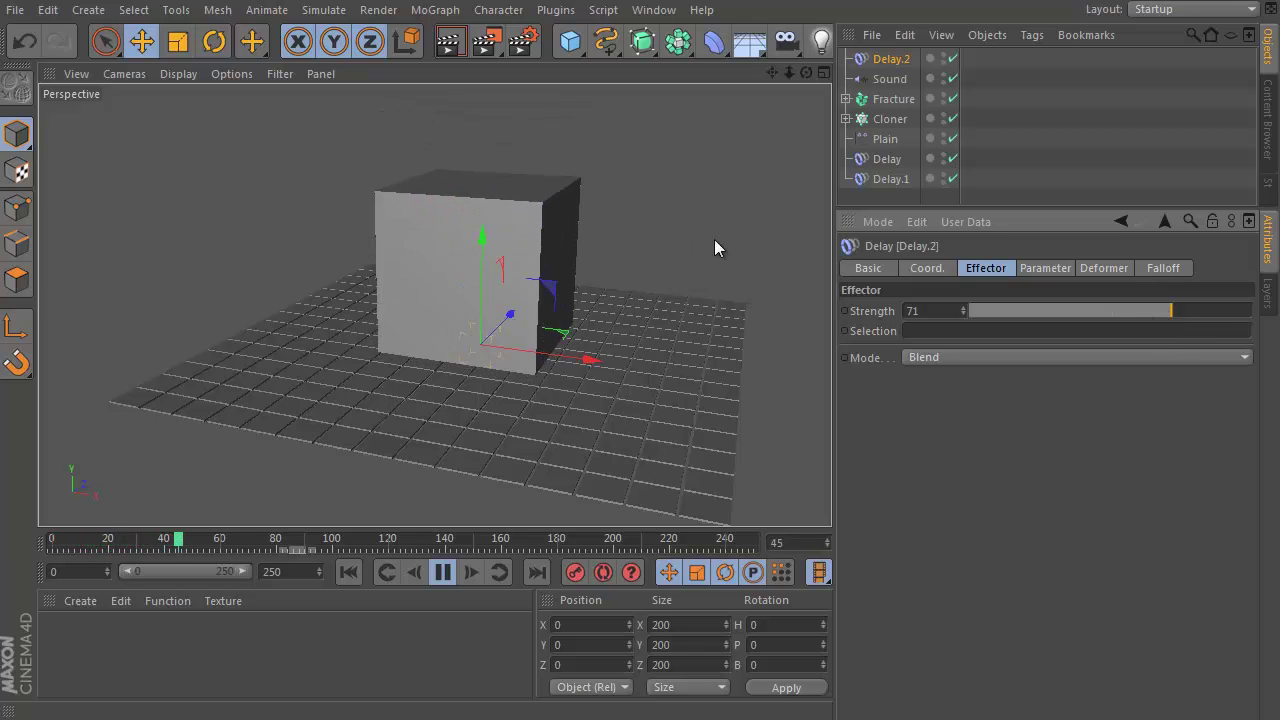
pyautogui.click(928, 310)
pyautogui.write('70')
pyautogui.press('Return')
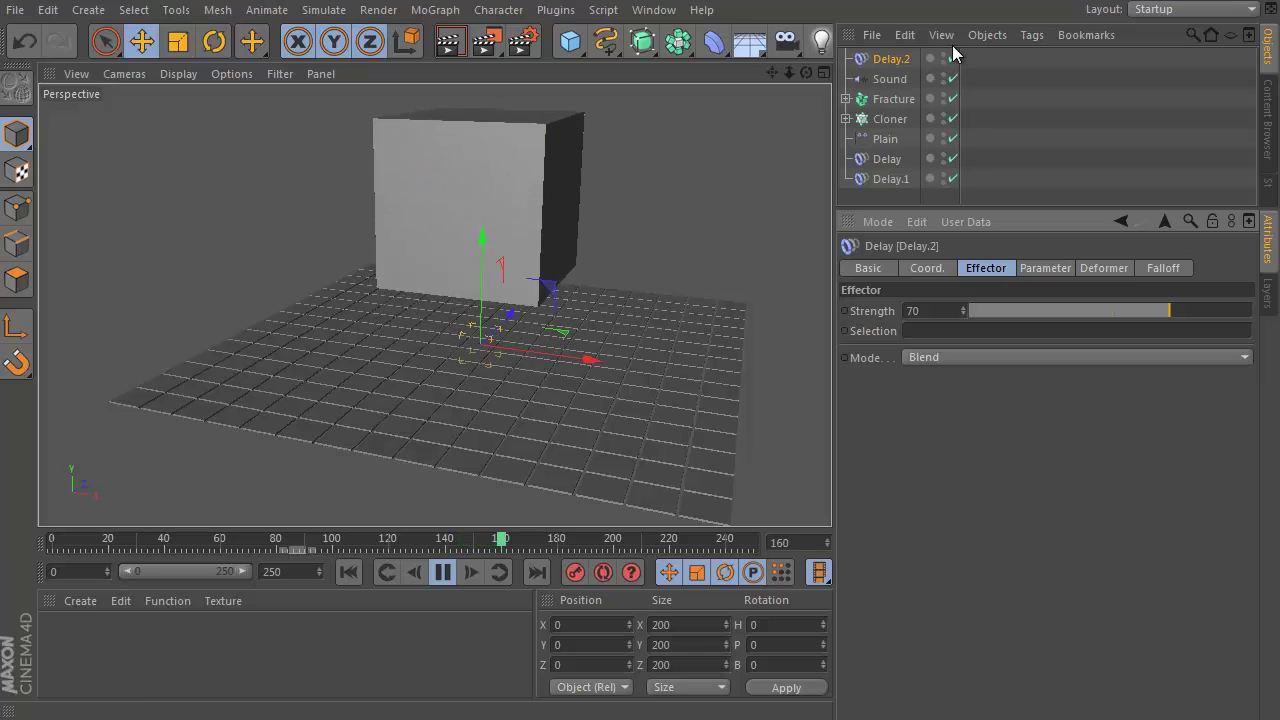
# Replace the Plain effector's falloff source link with the Fracture object.
pyautogui.click(885, 139)
pyautogui.click(1162, 268)
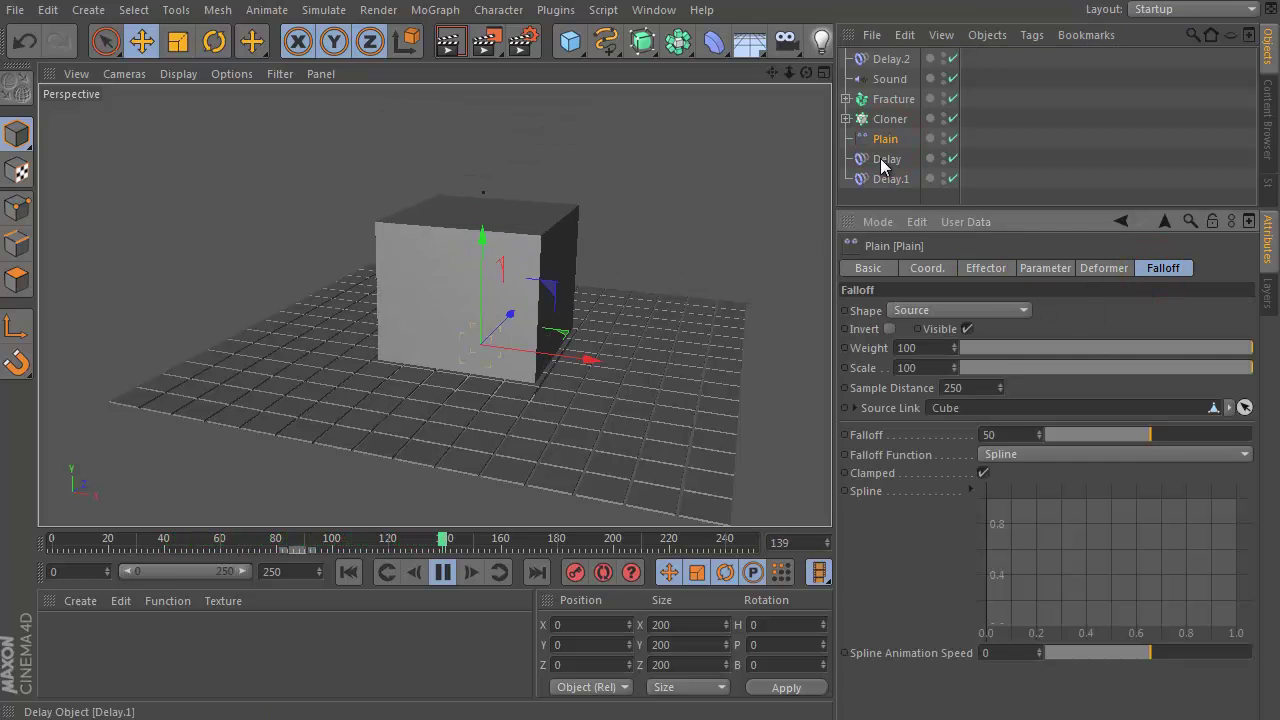
pyautogui.moveTo(885, 99); pyautogui.dragTo(880, 175)
pyautogui.moveTo(950, 414); pyautogui.dragTo(949, 412)
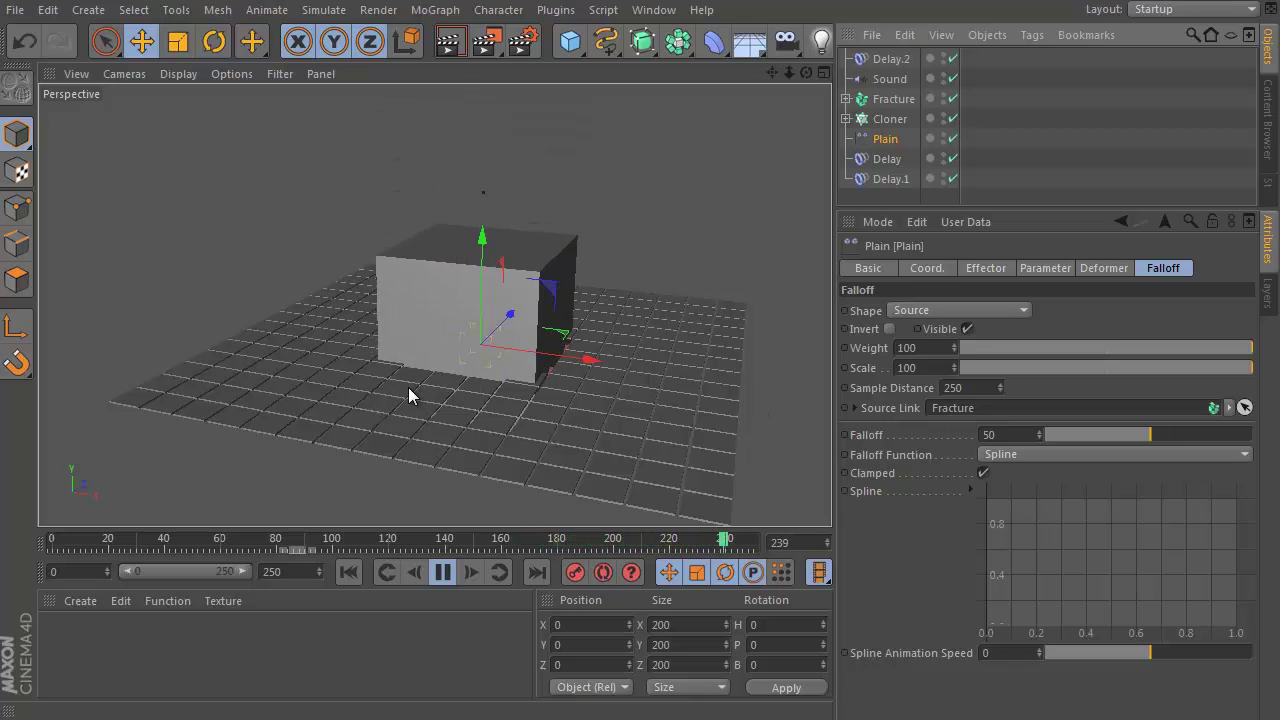
# Try a falloff sample distance of 300 on the Plain effector.
pyautogui.doubleClick(968, 387)
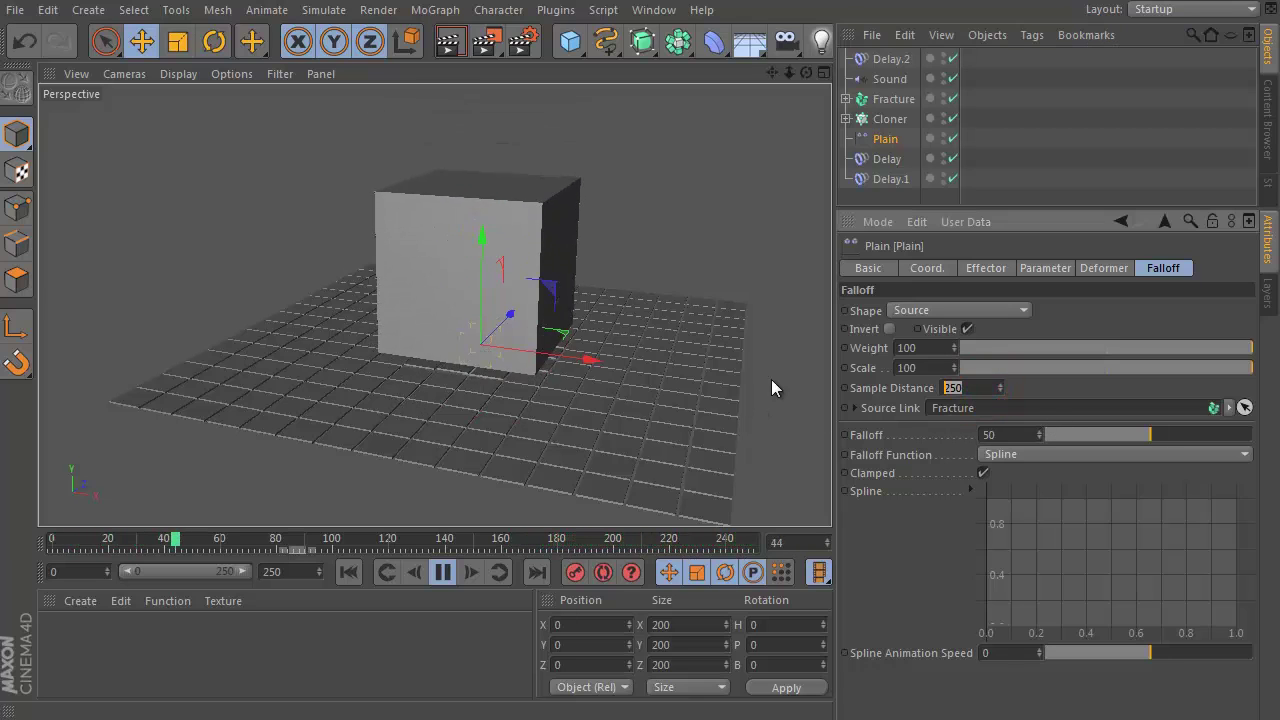
pyautogui.write('300')
pyautogui.press('Return')
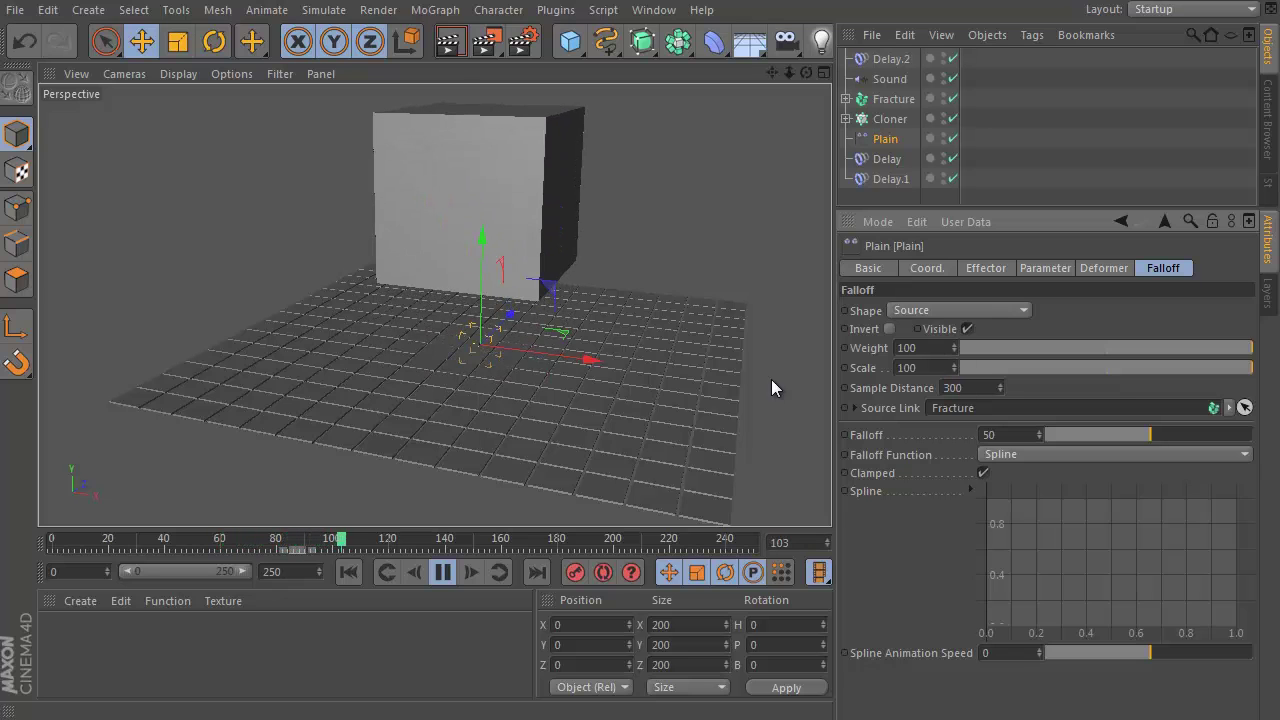
# Set the Plain effector's falloff sample distance to 500, then stop the playback and return to frame 0.
pyautogui.doubleClick(968, 387)
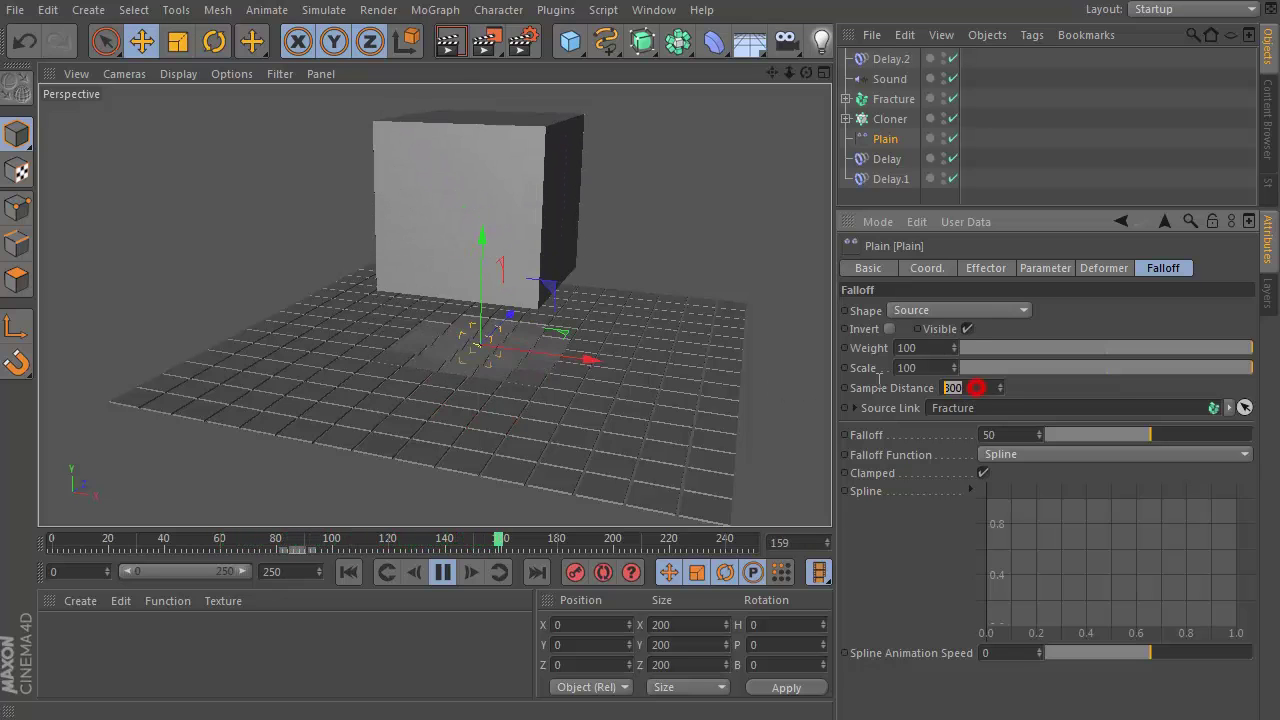
pyautogui.write('500')
pyautogui.press('Return')
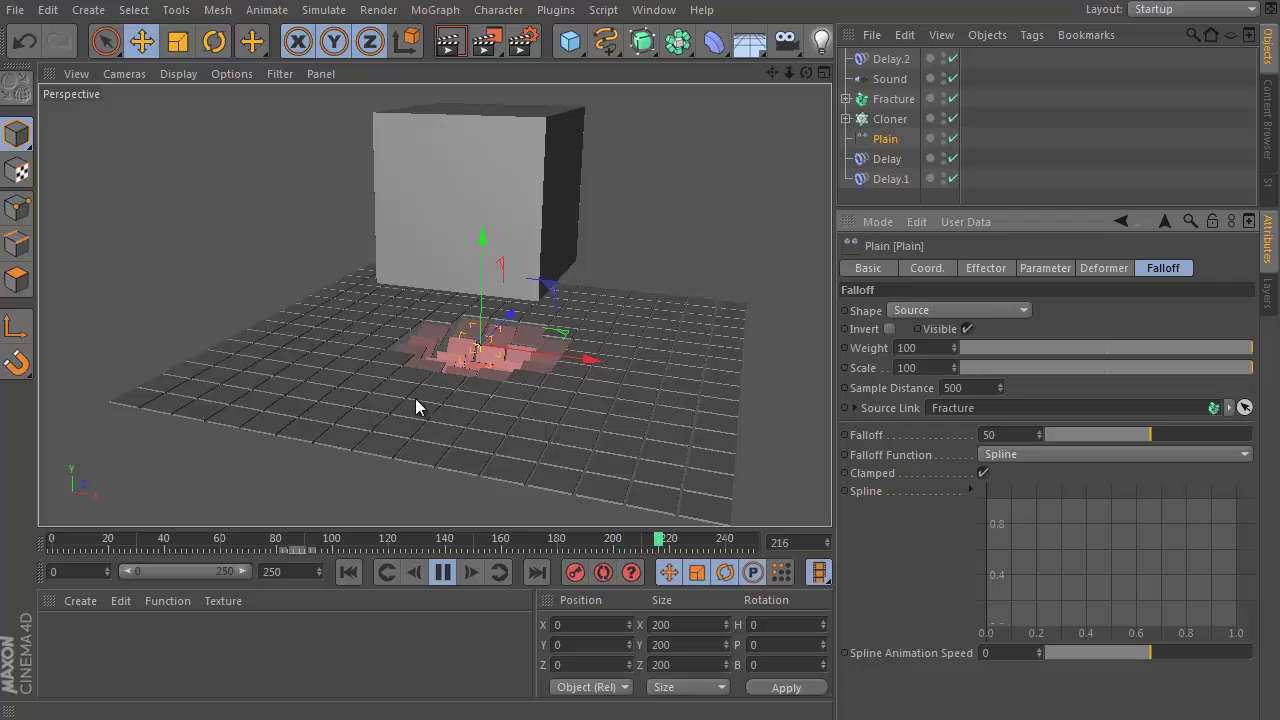
pyautogui.keyDown('alt'); pyautogui.moveTo(415, 398); pyautogui.dragTo(349, 410); pyautogui.keyUp('alt')
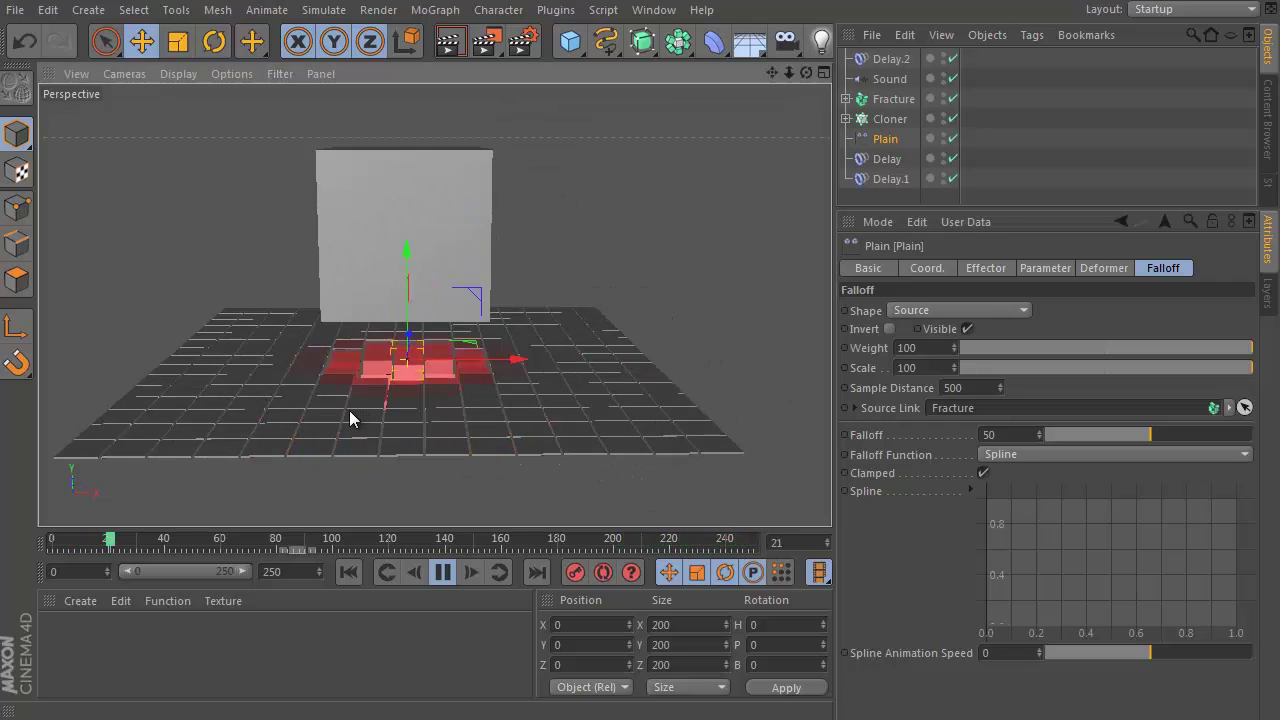
pyautogui.click(443, 572)
pyautogui.click(349, 572)
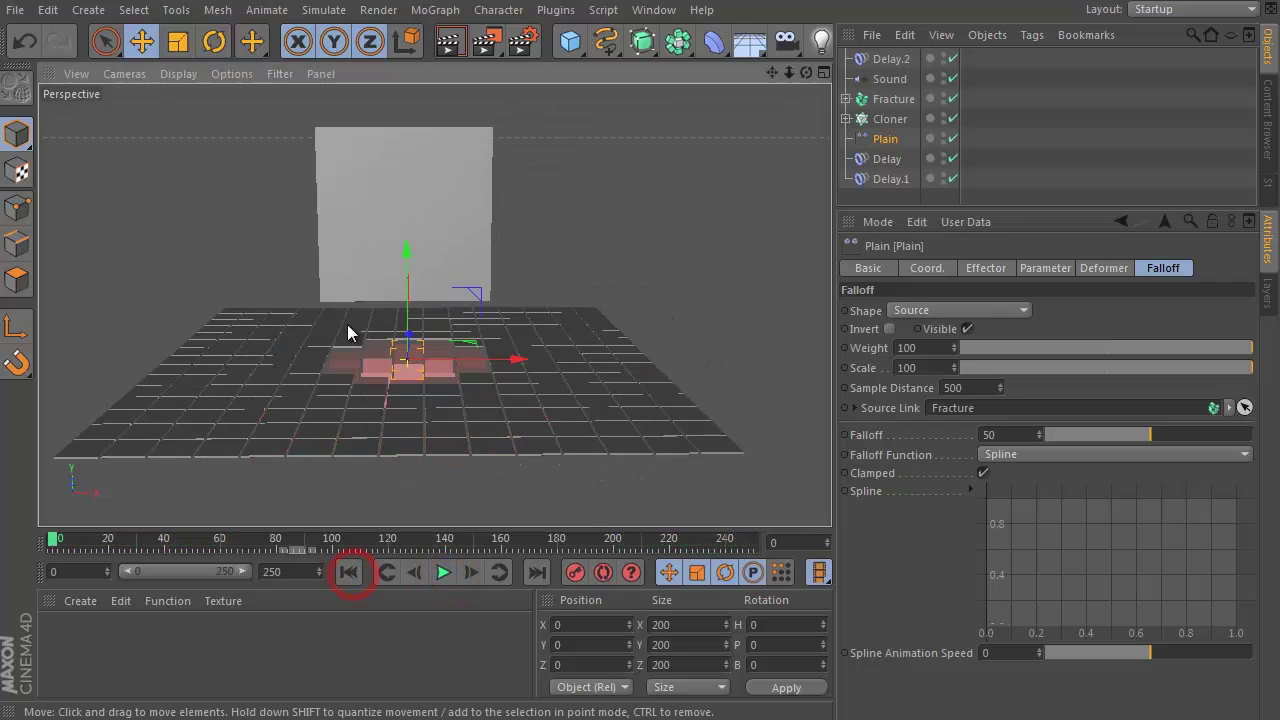
# Widen the Cloner grid to an X count of 30 and an X size of 6000, and play the animation.
pyautogui.click(886, 99)
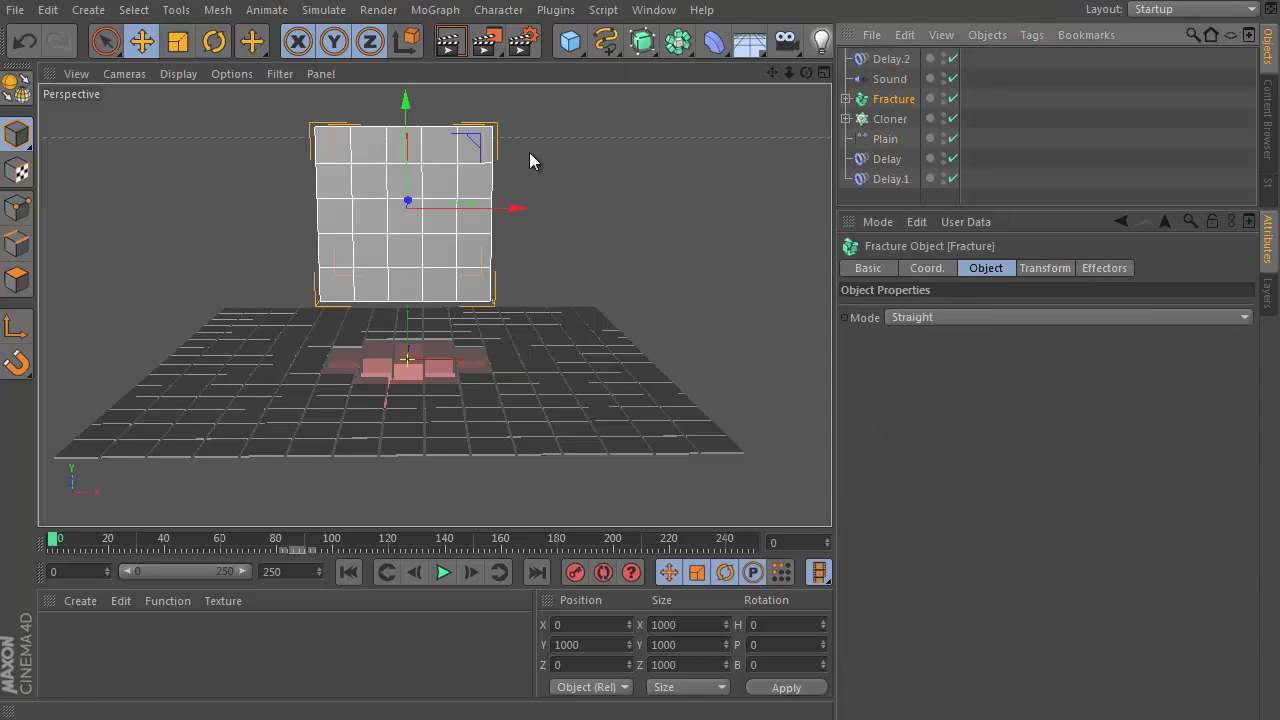
pyautogui.click(889, 119)
pyautogui.doubleClick(920, 399)
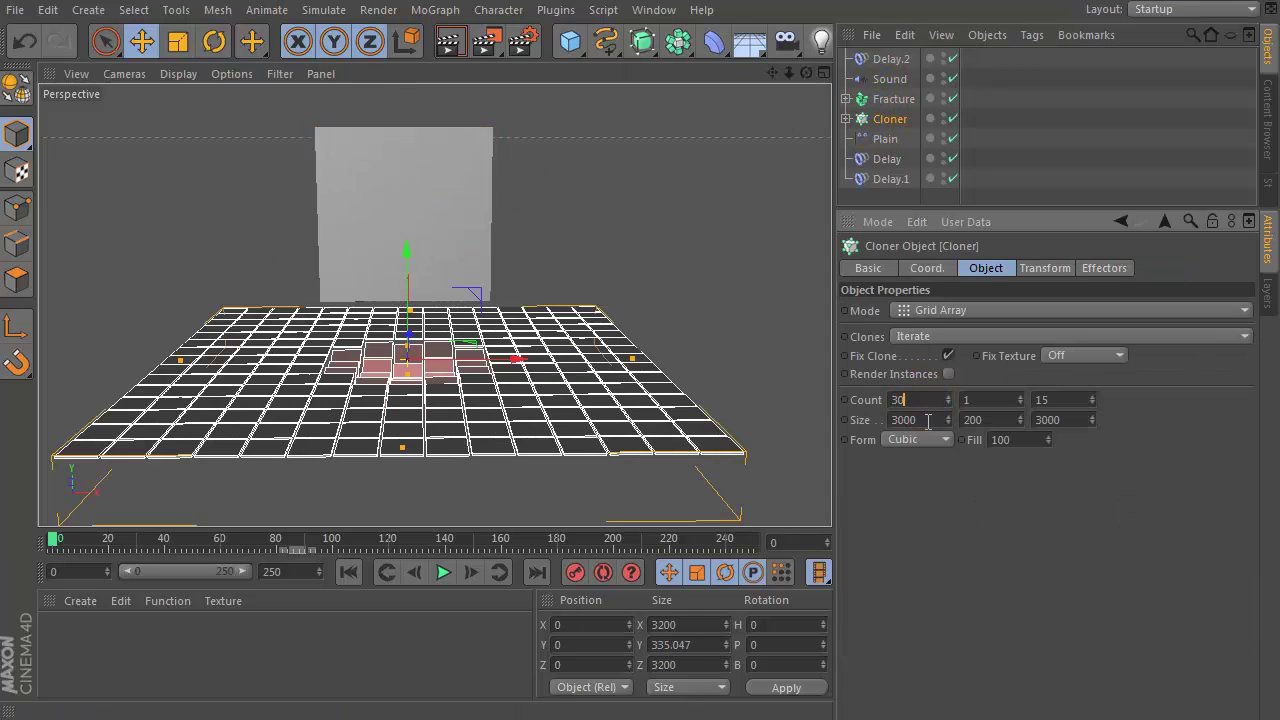
pyautogui.doubleClick(928, 420)
pyautogui.write('6000')
pyautogui.press('Return')
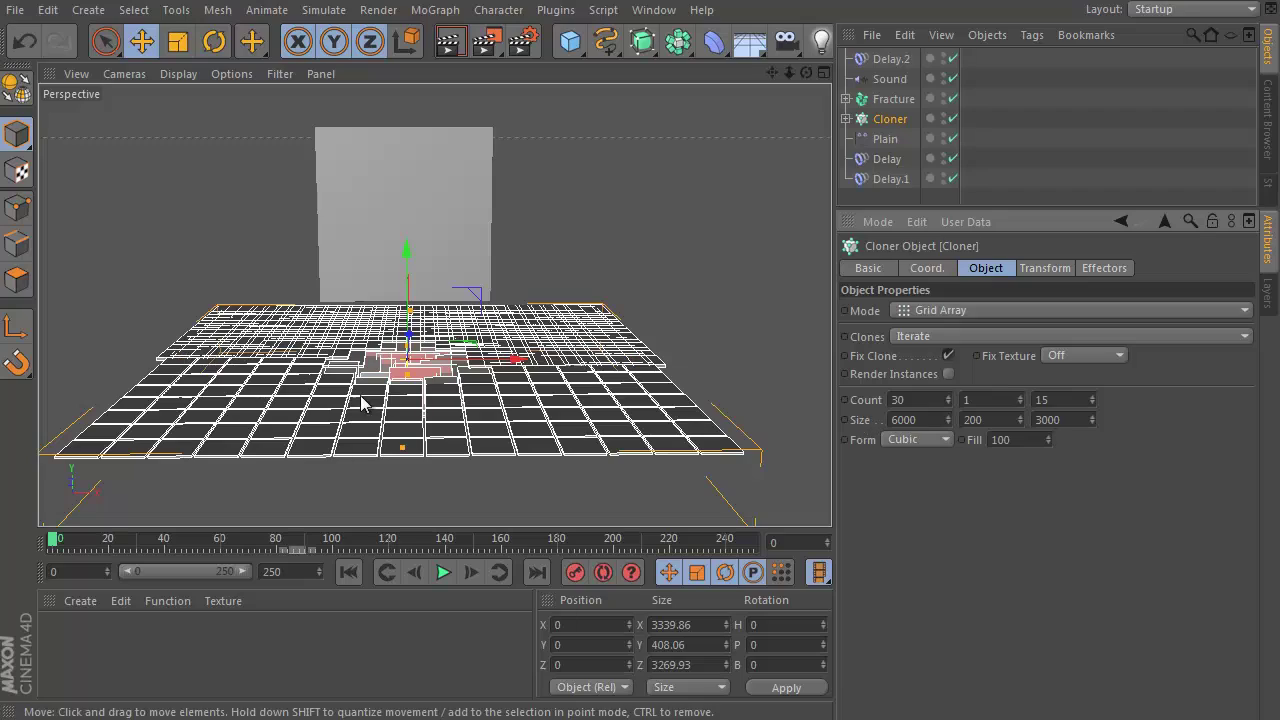
pyautogui.click(443, 573)
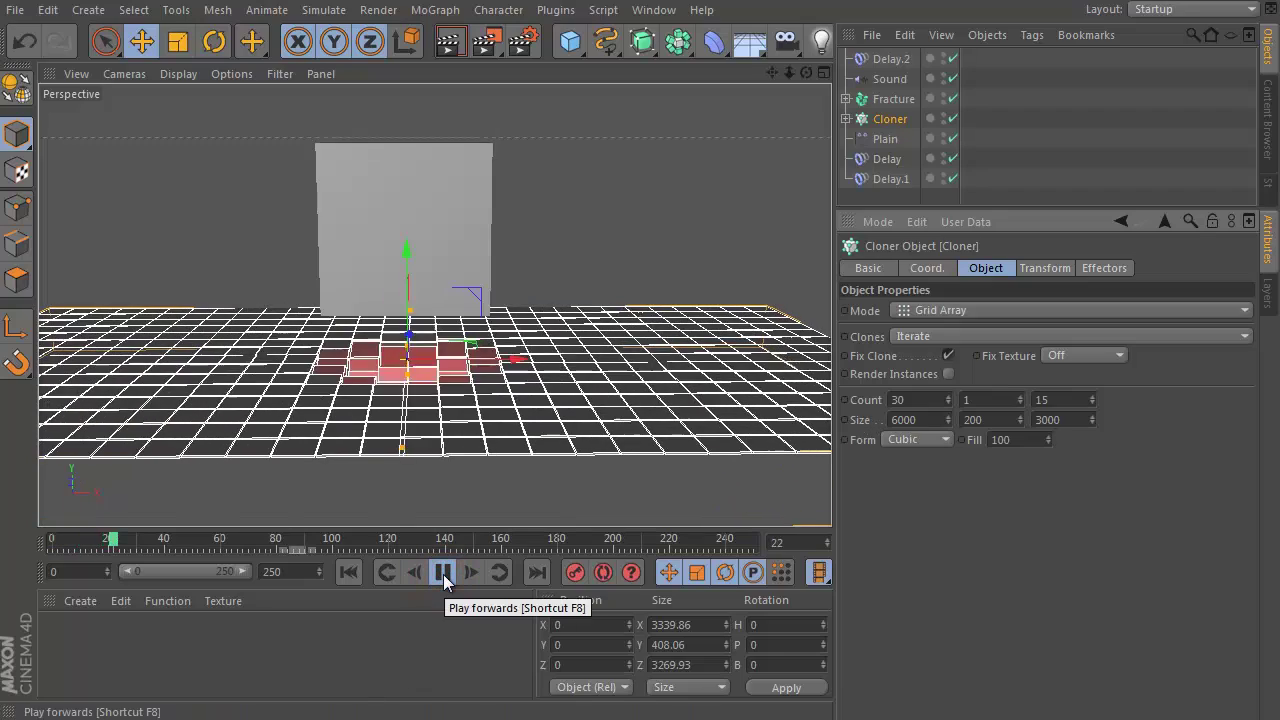
# Stop the playback, return to frame 0 and raise the Fracture object to a Y position of about 1239.
pyautogui.click(443, 573)
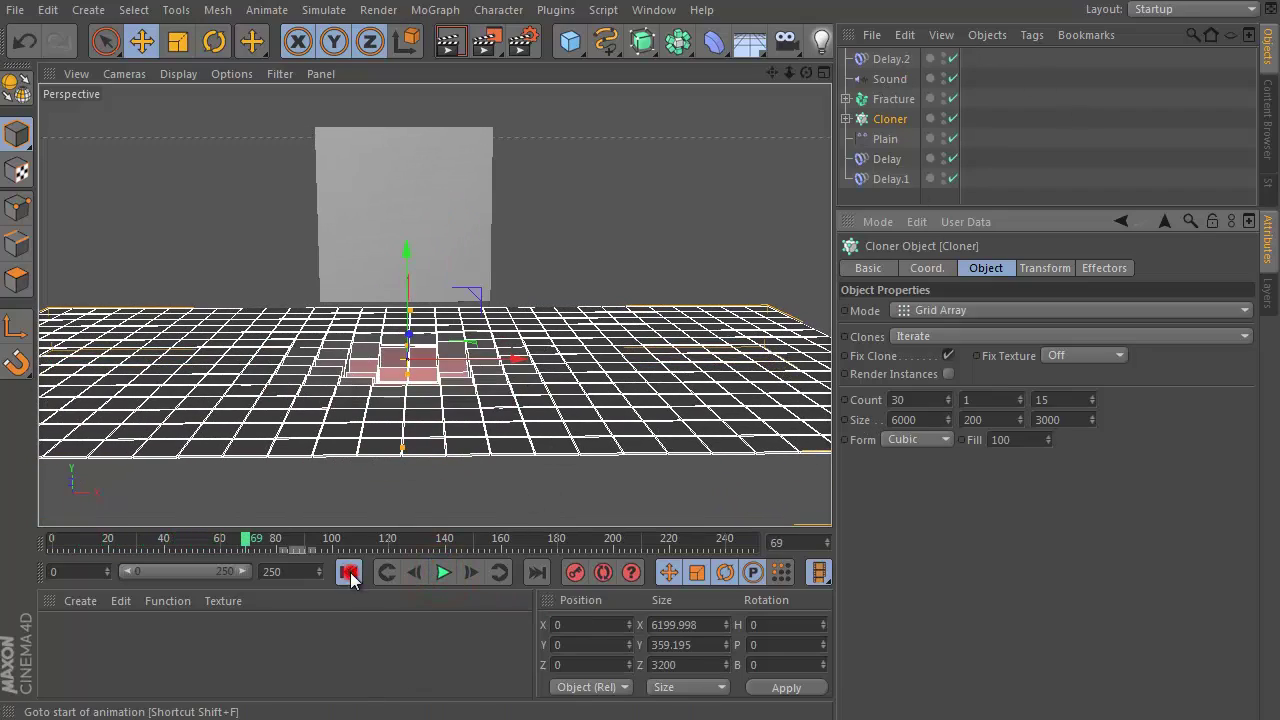
pyautogui.click(348, 572)
pyautogui.click(868, 101)
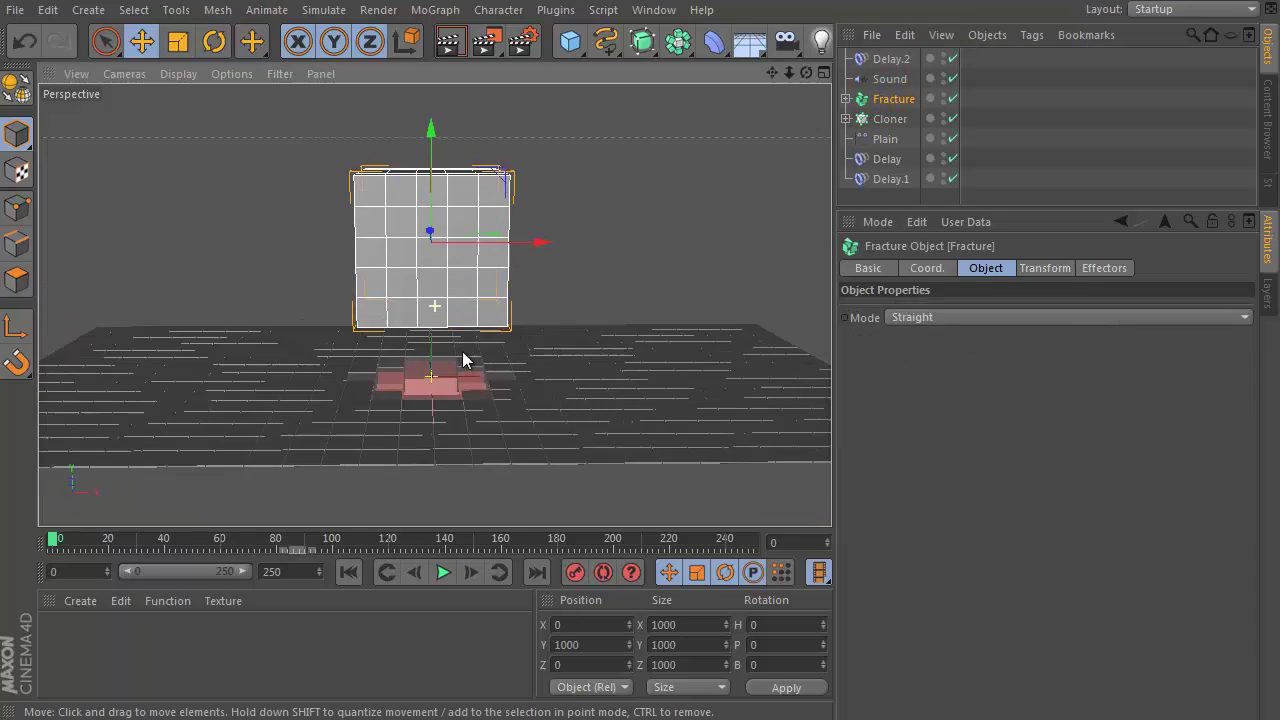
pyautogui.moveTo(489, 204); pyautogui.dragTo(486, 173)
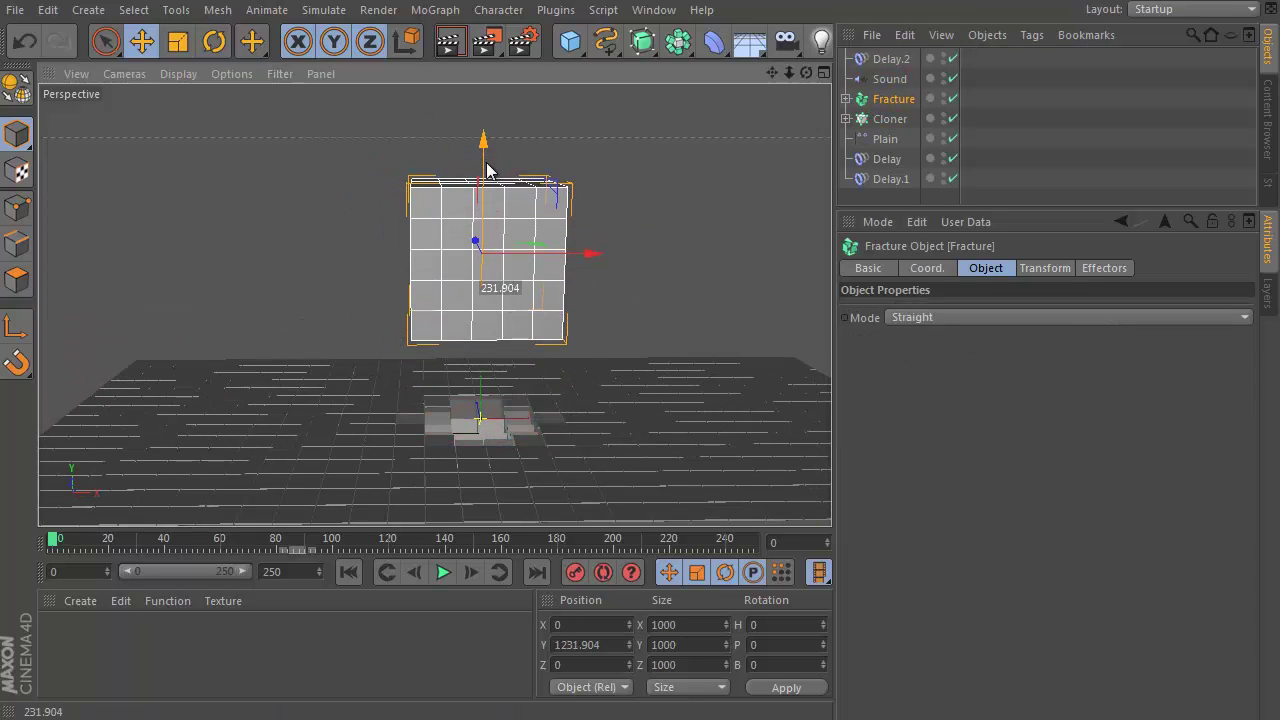
# Disable the Delay and Delay.1 effectors, and keyframe the Fracture object's X position at about -4642 on frame 0.
pyautogui.click(953, 158)
pyautogui.click(953, 178)
pyautogui.keyDown('alt'); pyautogui.moveTo(526, 294); pyautogui.dragTo(770, 410); pyautogui.keyUp('alt')
pyautogui.click(927, 268)
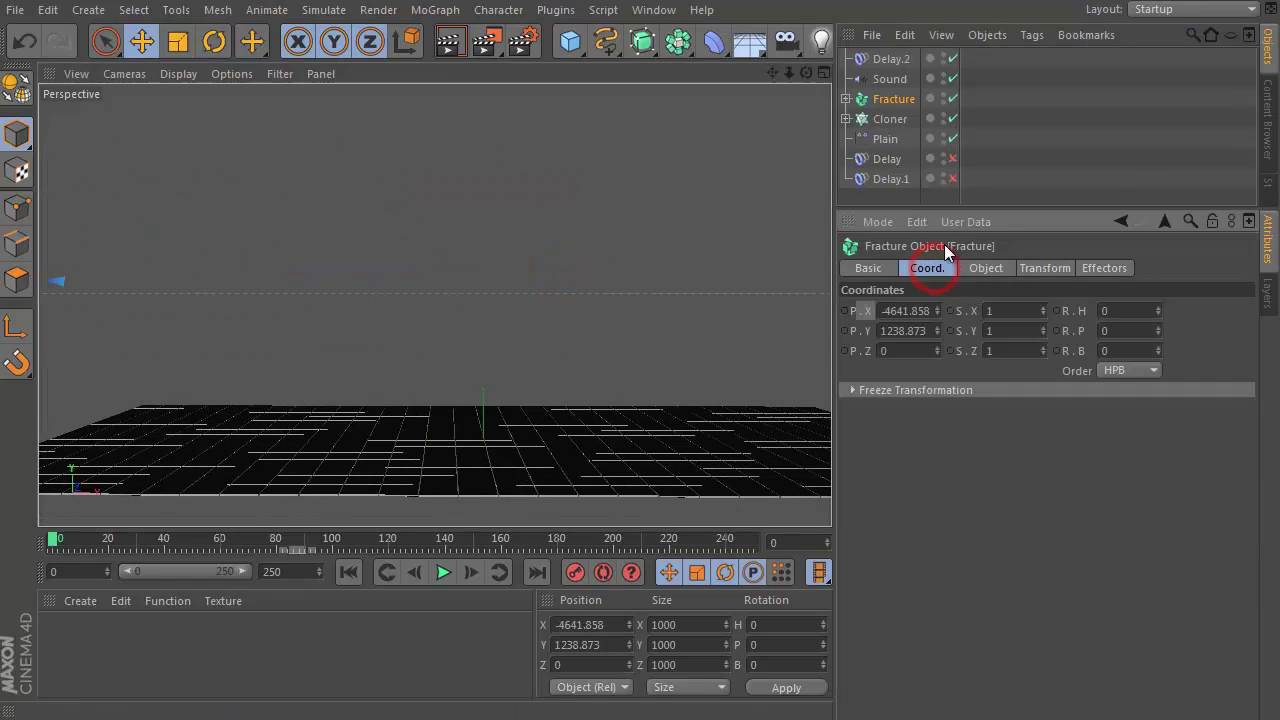
pyautogui.keyDown('ctrl'); pyautogui.click(843, 311); pyautogui.keyUp('ctrl')
# At frame 250, move the Fracture object across the floor to an X position of about 5102 and keyframe that position.
pyautogui.moveTo(694, 541); pyautogui.dragTo(753, 541)
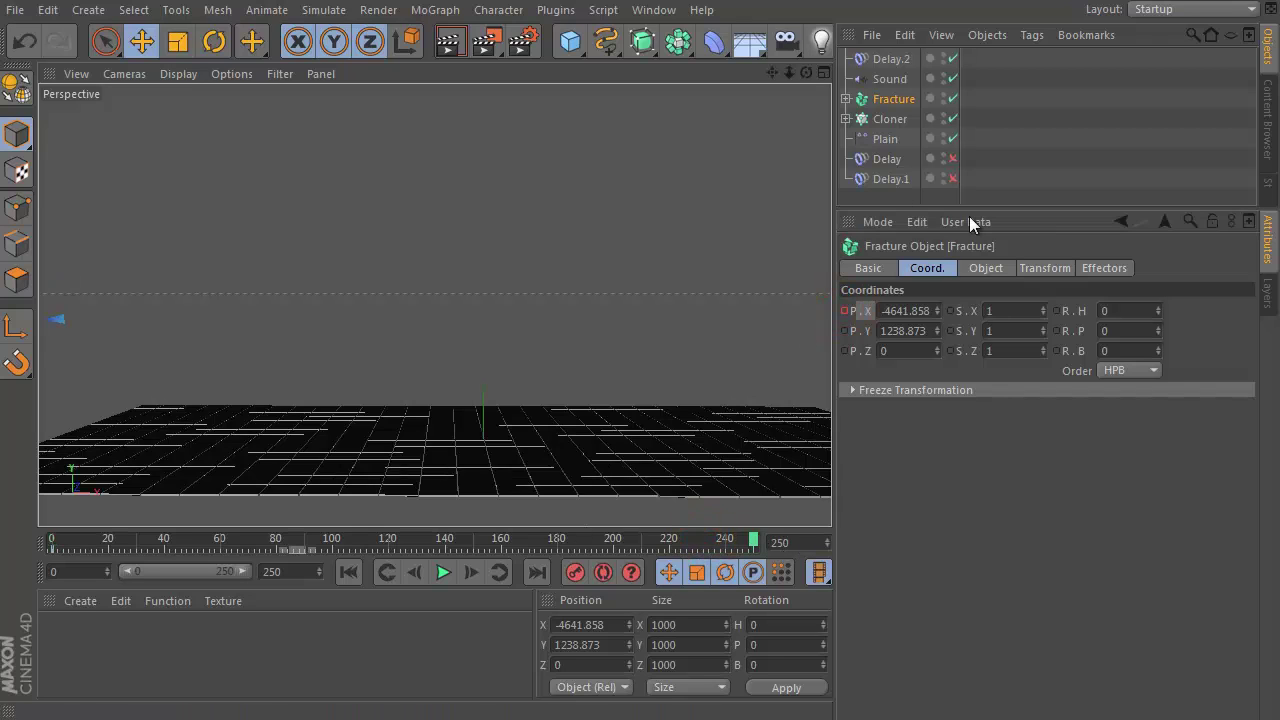
pyautogui.click(880, 311)
pyautogui.write('500')
pyautogui.press('Return')
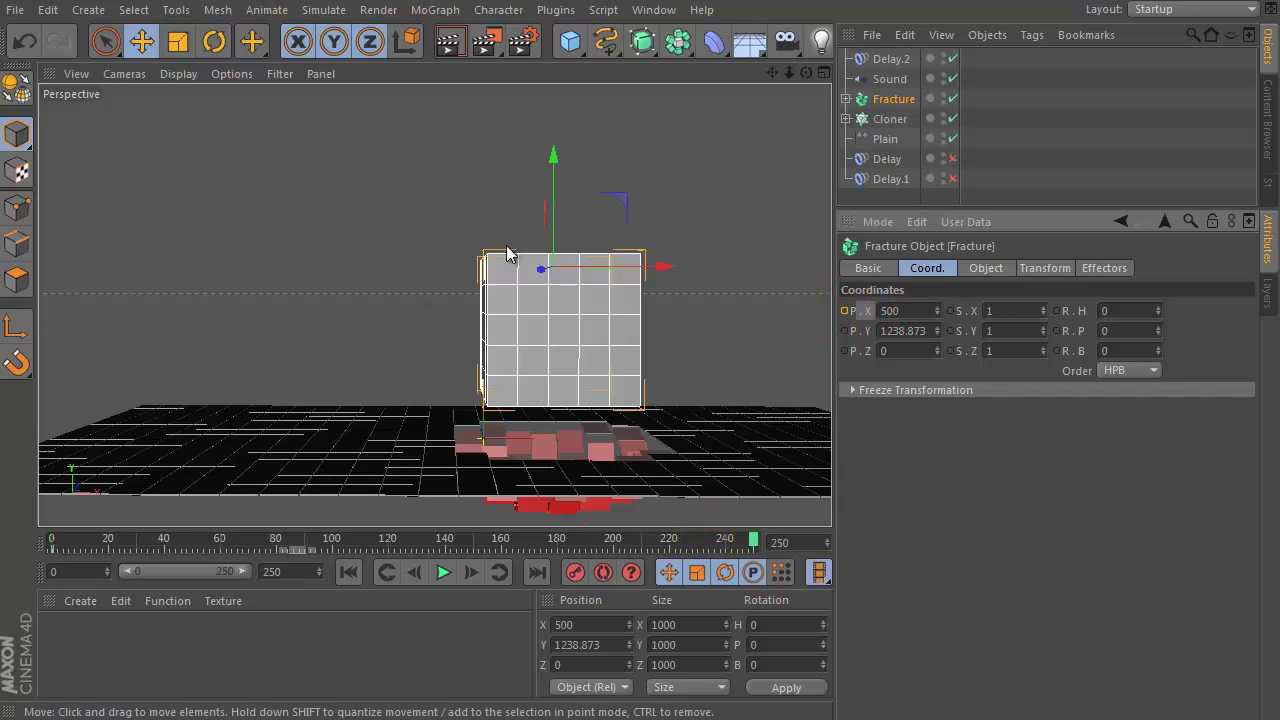
pyautogui.moveTo(657, 266); pyautogui.dragTo(820, 418)
pyautogui.click(843, 311)
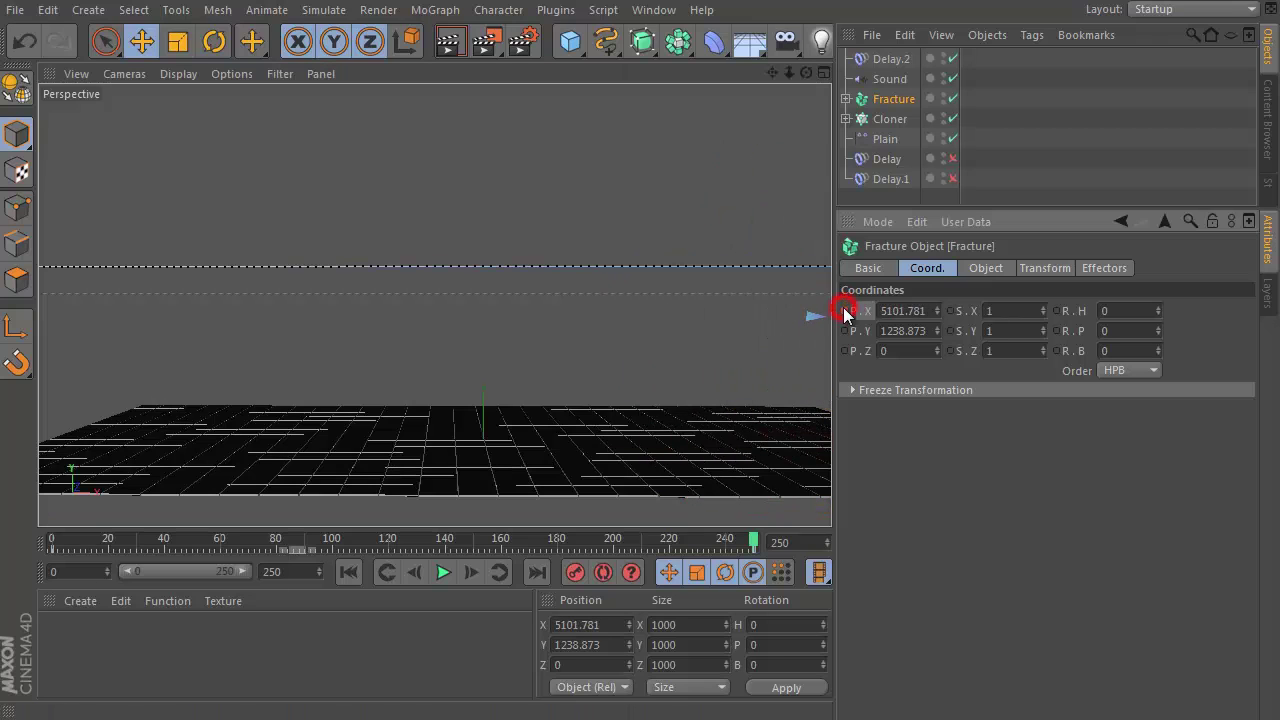
# Play the animation from frame 0 and re-enable the Delay and Delay.1 effectors.
pyautogui.click(354, 572)
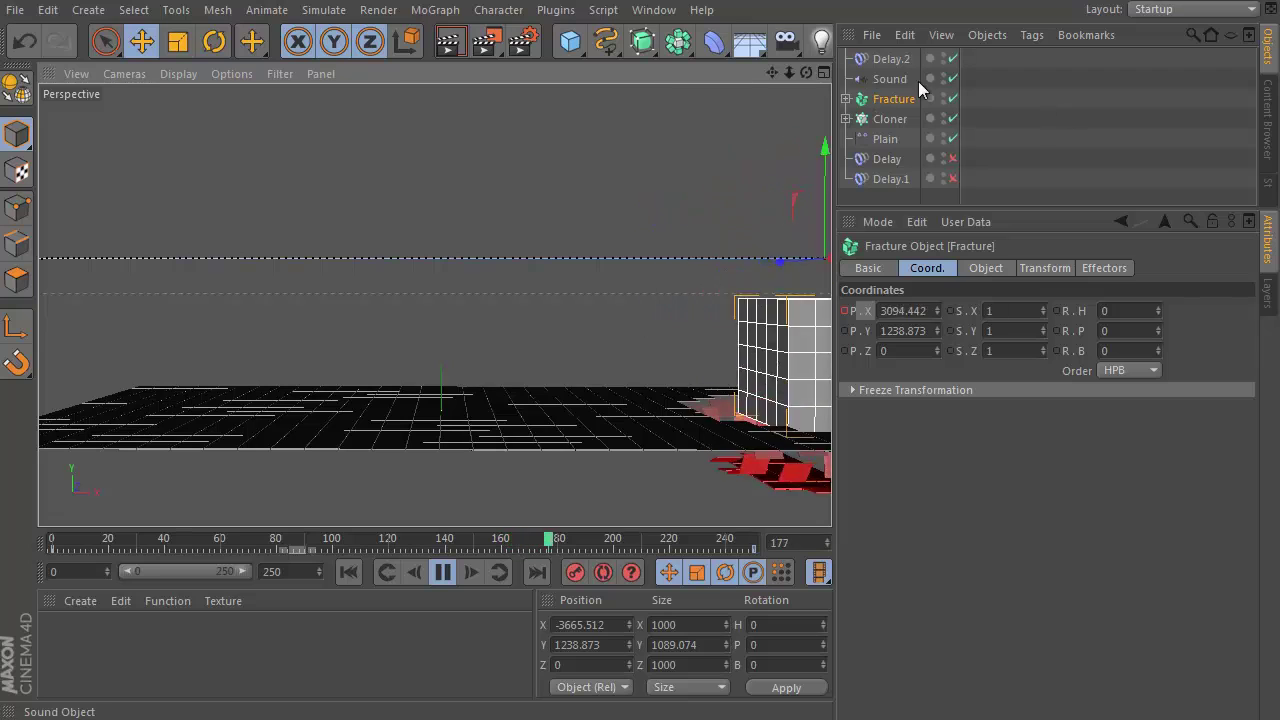
pyautogui.click(952, 158)
pyautogui.click(952, 178)
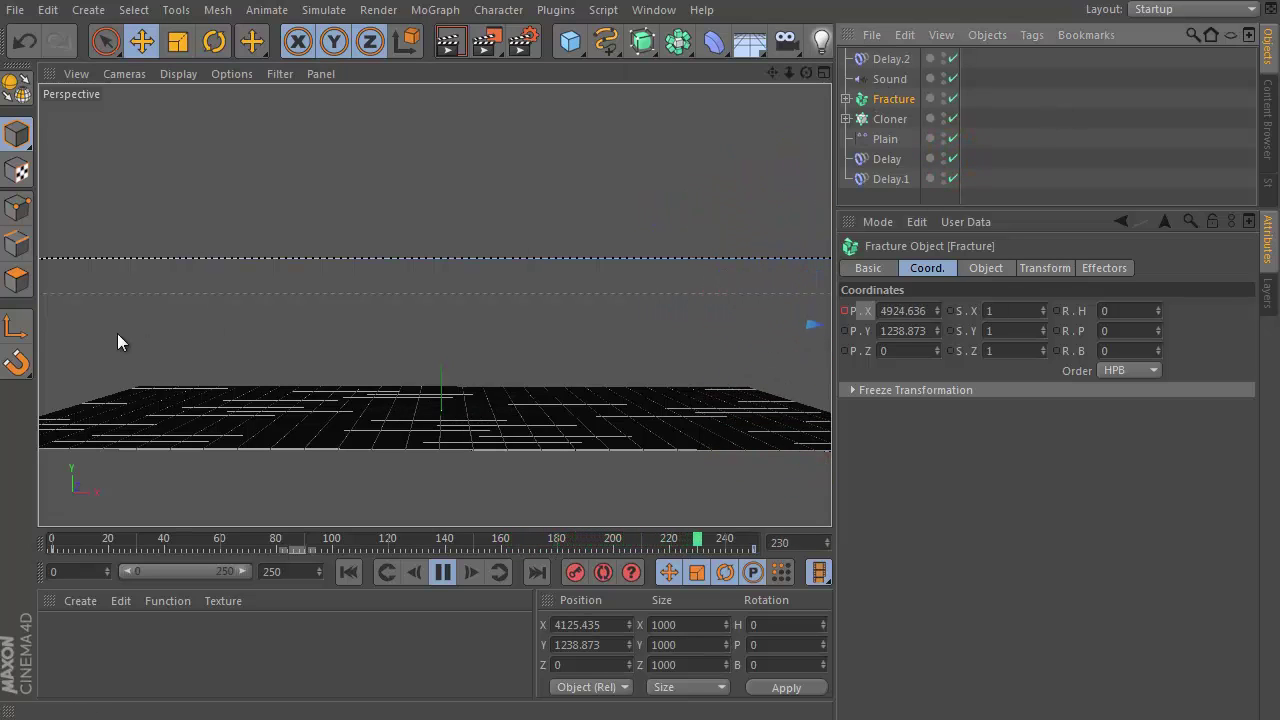
pyautogui.click(415, 418)
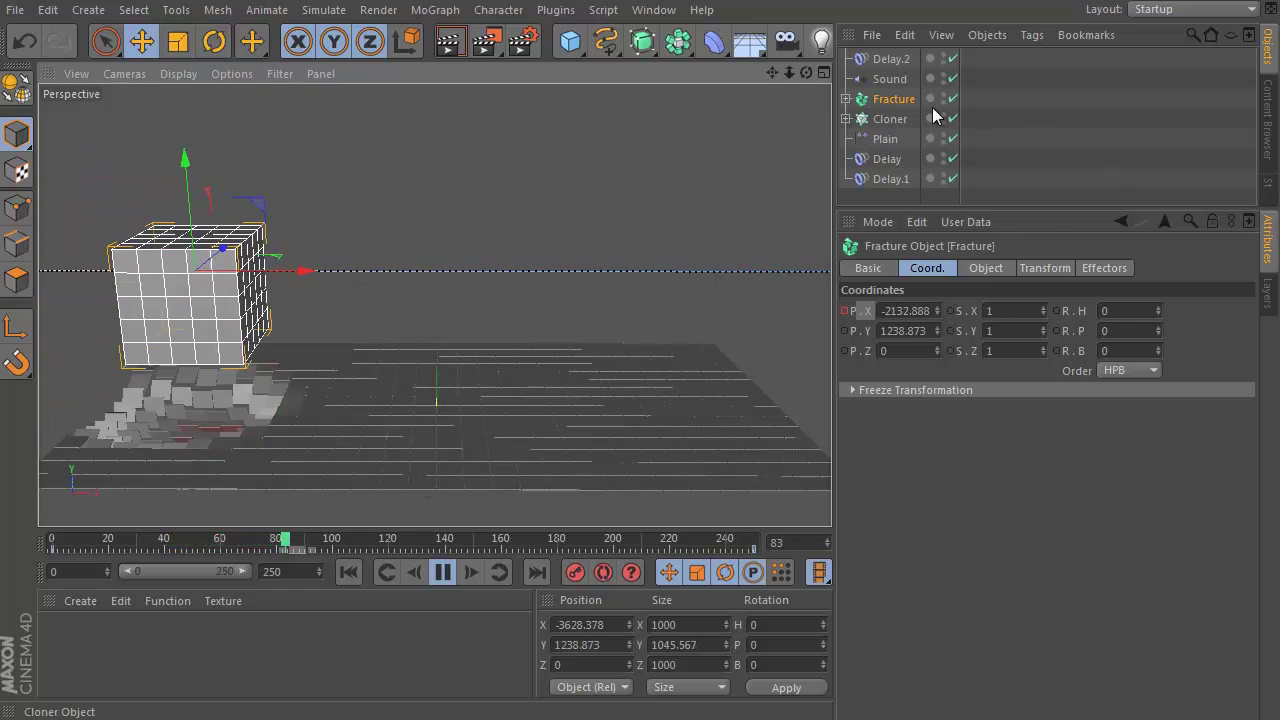
# Turn off Scrub Sound in the Sound effector's settings.
pyautogui.click(889, 78)
pyautogui.click(1045, 268)
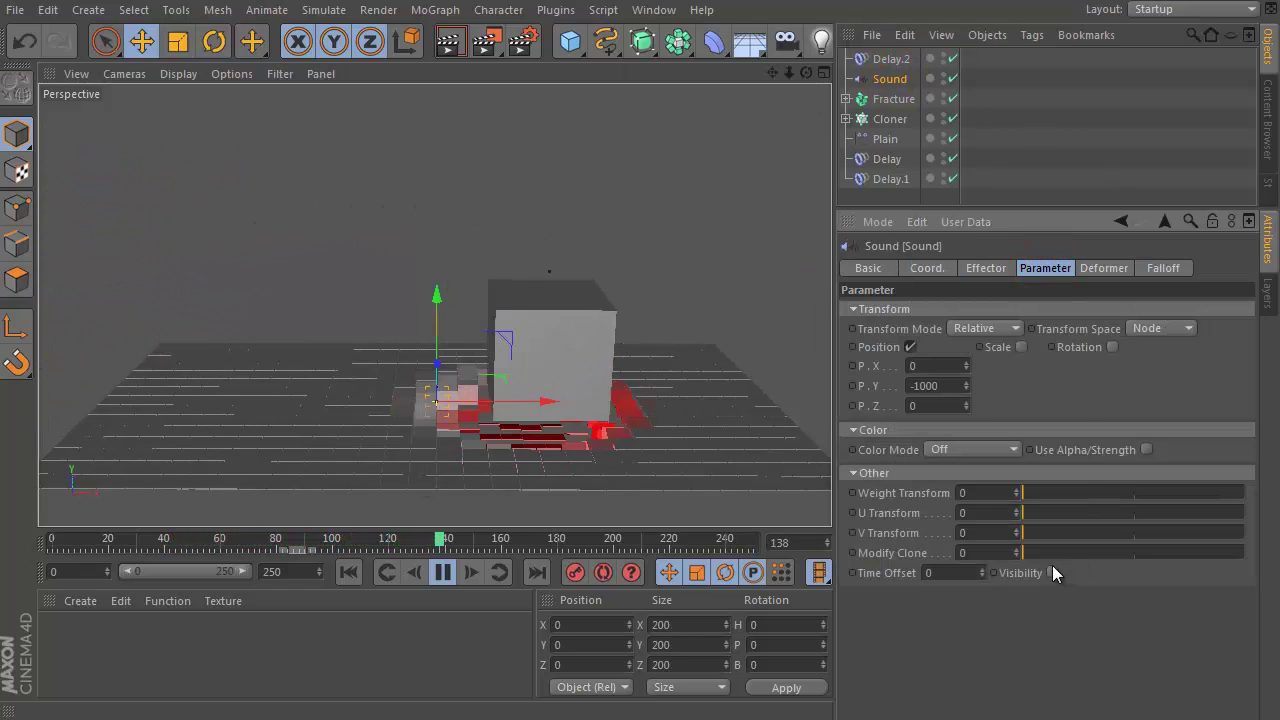
pyautogui.click(986, 268)
pyautogui.moveTo(1248, 448); pyautogui.dragTo(1256, 590)
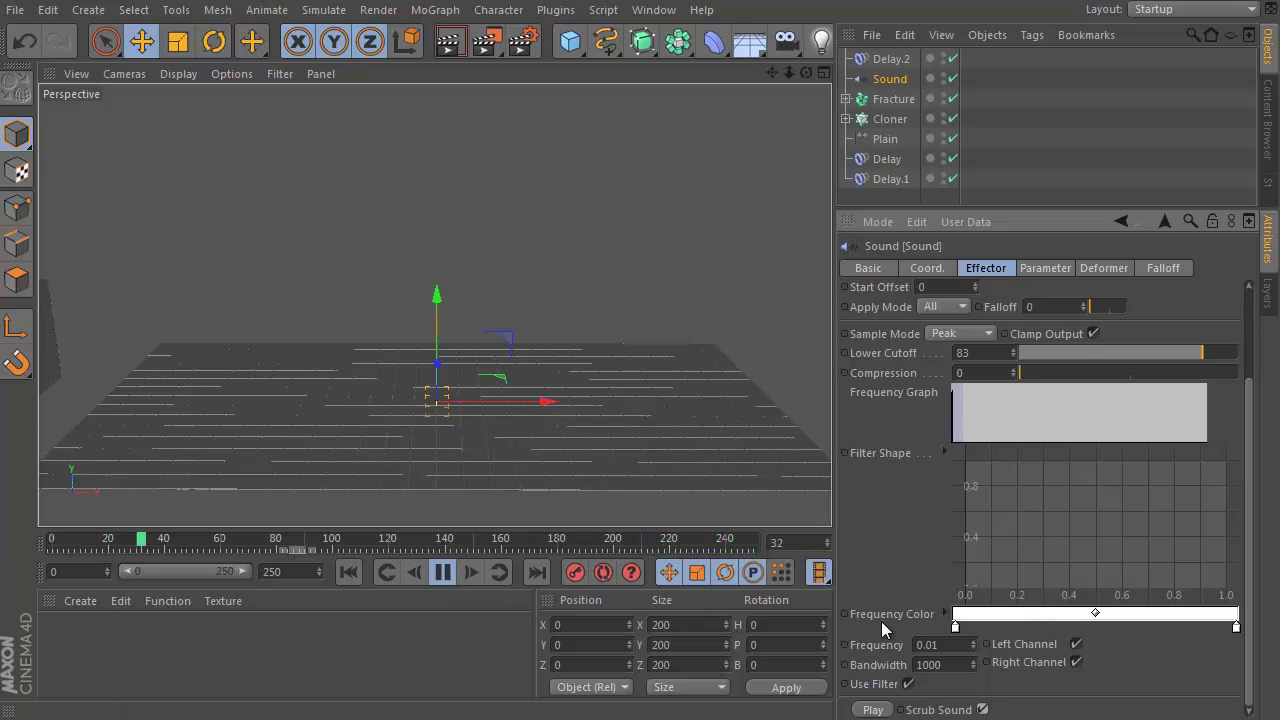
pyautogui.click(982, 709)
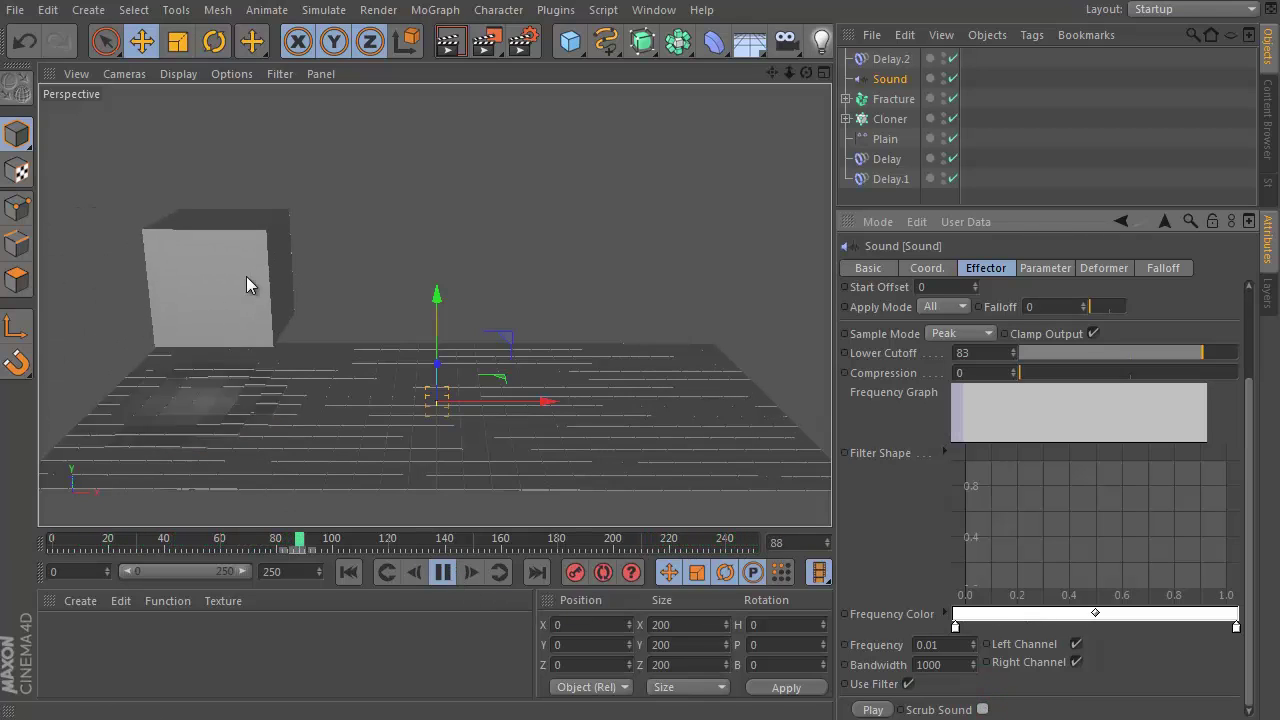